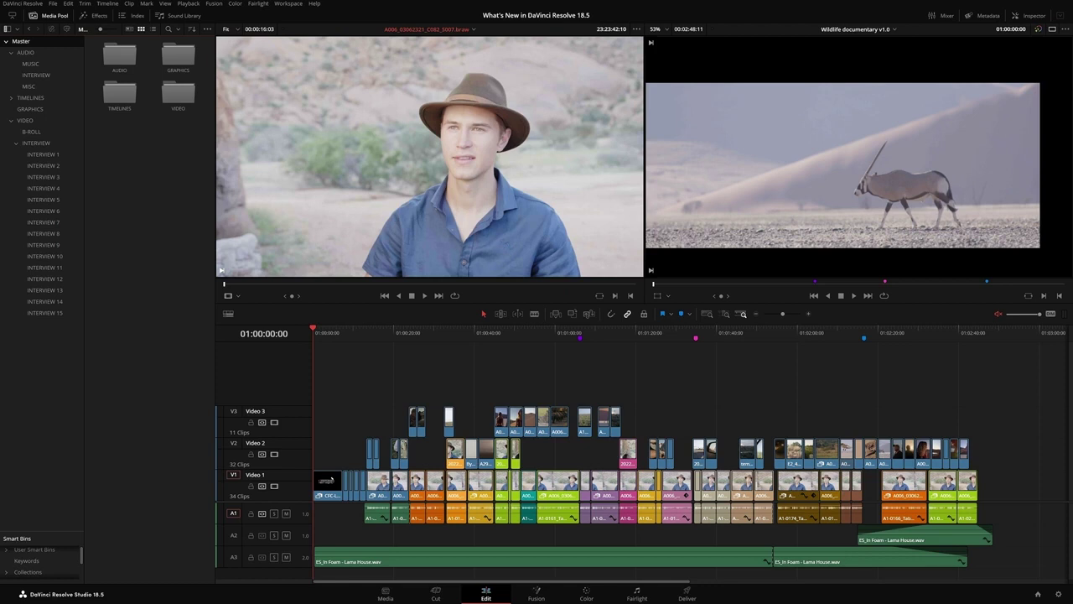
# Step: Transcribe the audio of the three clips in the INTERVIEW 7 bin
pyautogui.click(66, 222)
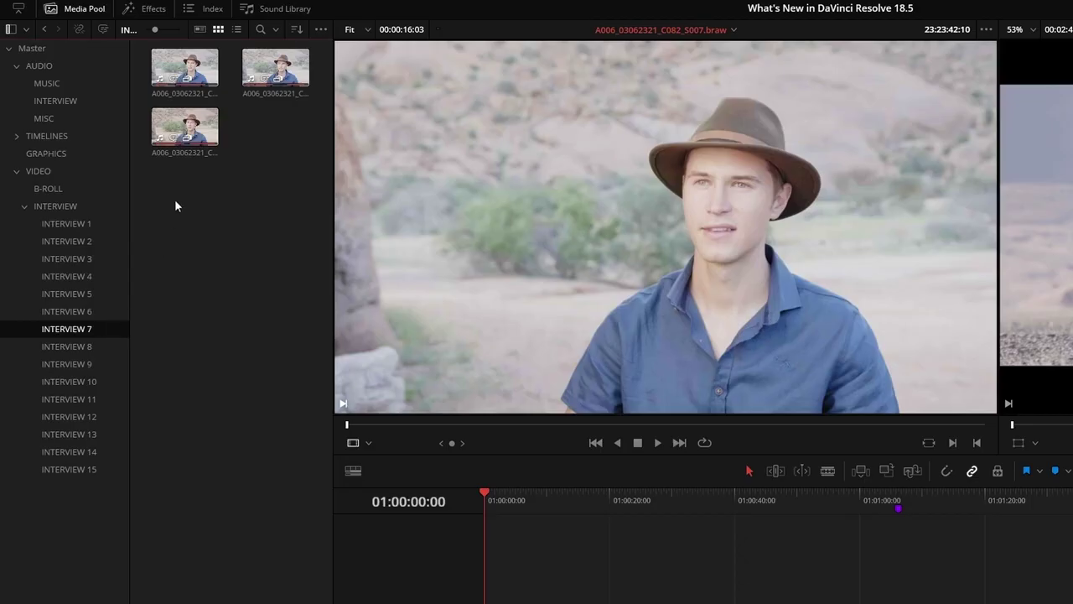
pyautogui.moveTo(174, 198); pyautogui.dragTo(301, 74)
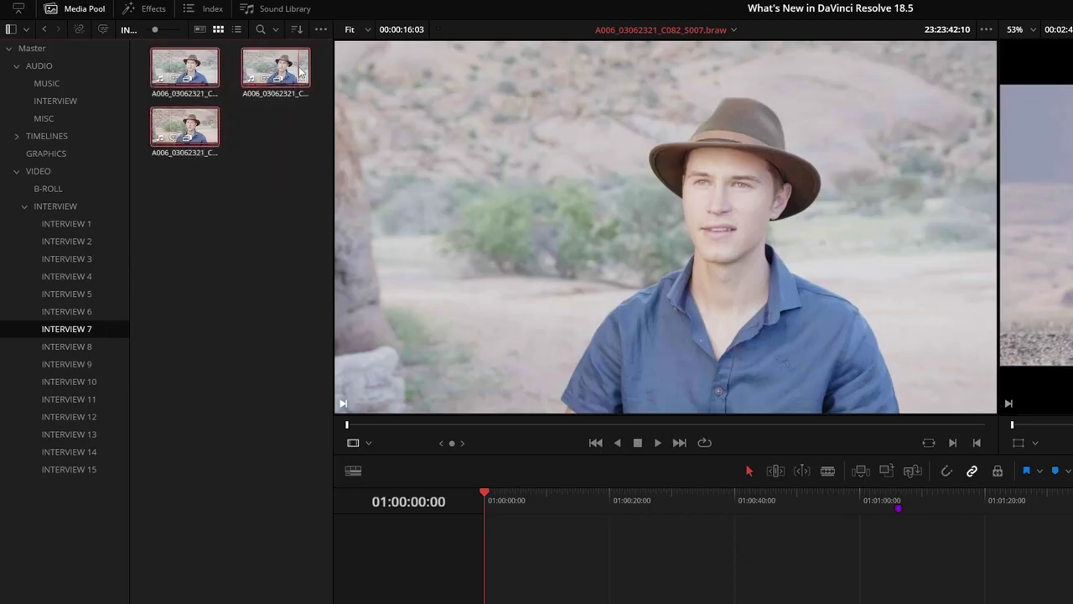
pyautogui.rightClick(299, 69)
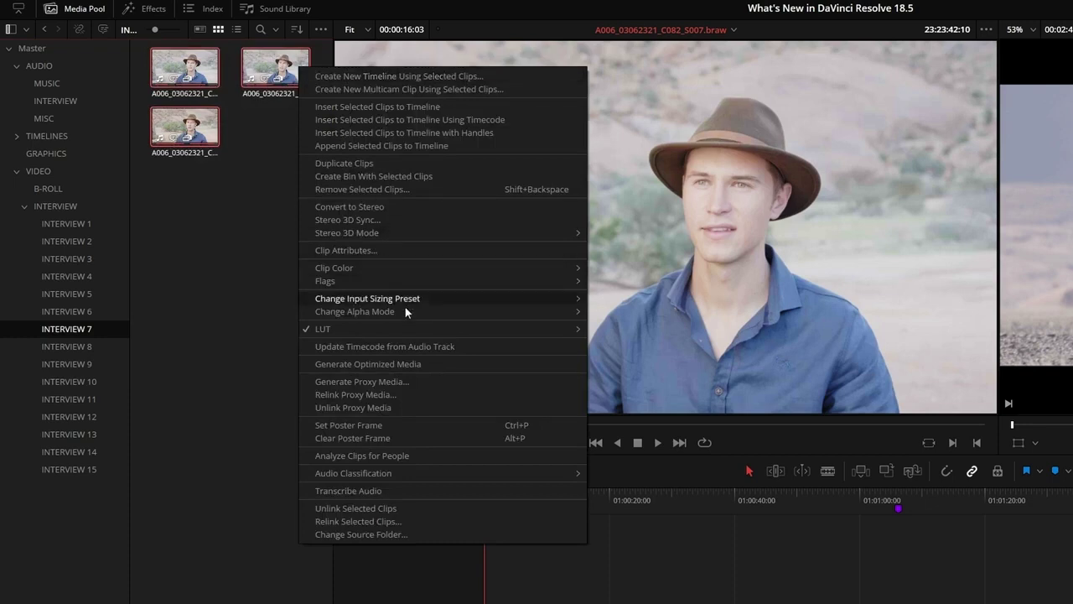
pyautogui.click(393, 491)
# Step: Search the transcript for 'remote', select the first line, and insert that range into the timeline
pyautogui.click(482, 60)
pyautogui.write('remote')
pyautogui.press('Return')
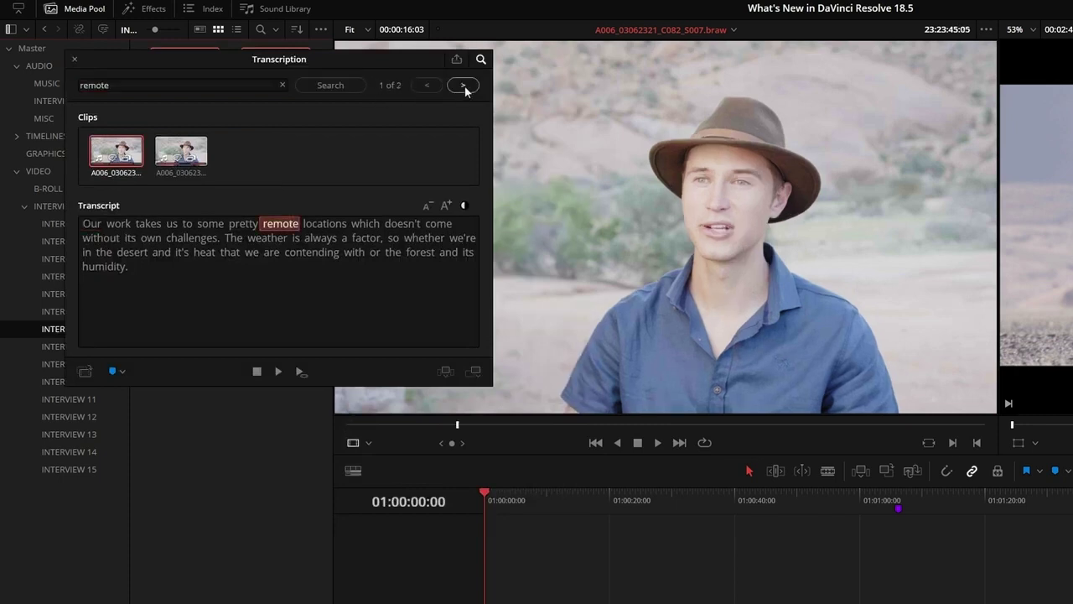
pyautogui.click(464, 86)
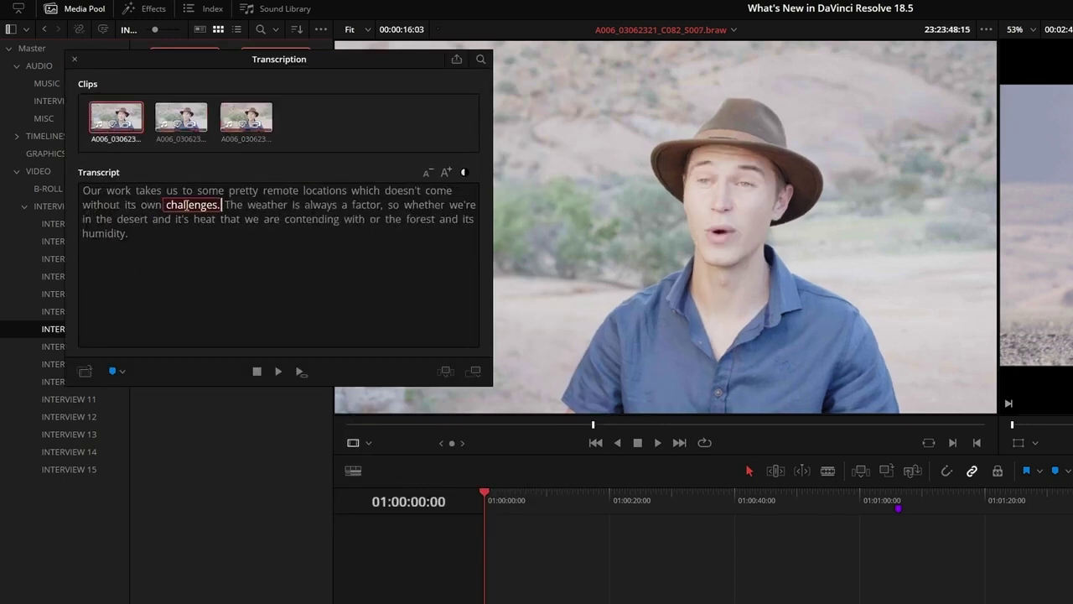
pyautogui.click(128, 219)
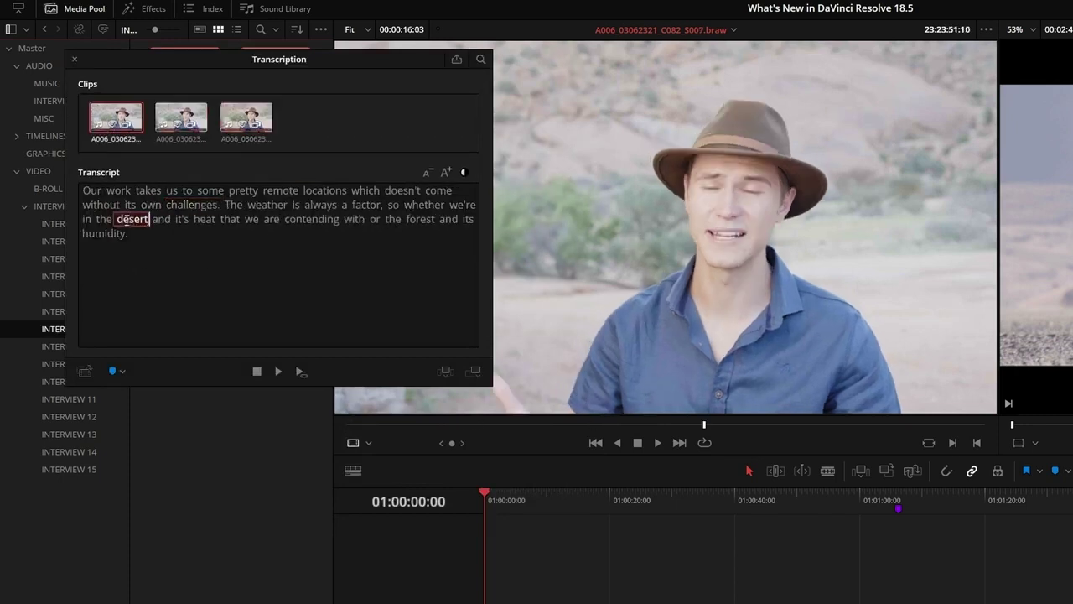
pyautogui.moveTo(86, 191); pyautogui.dragTo(323, 191)
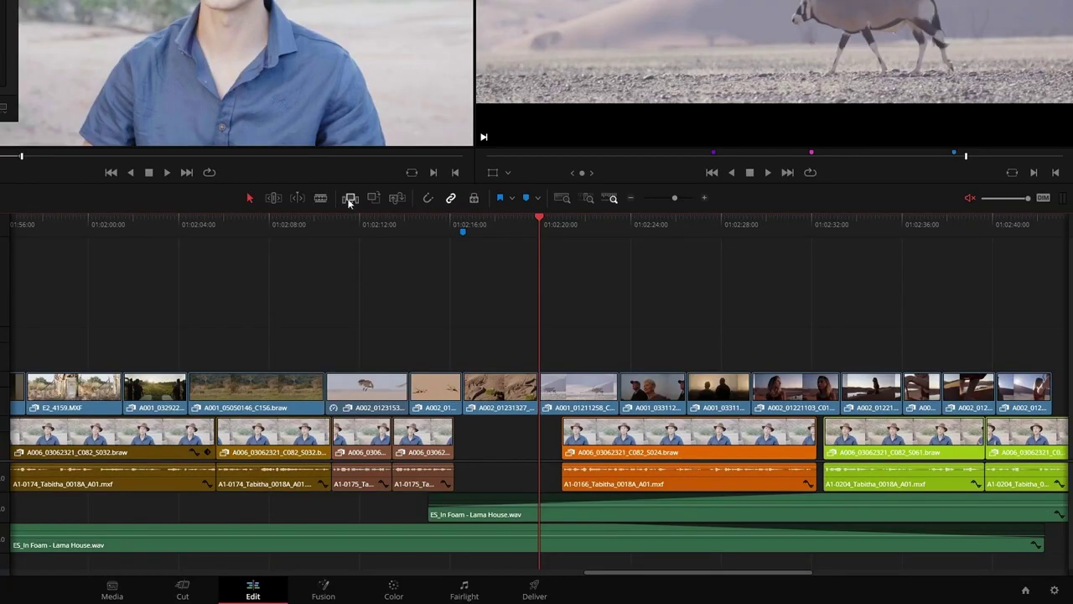
pyautogui.click(350, 202)
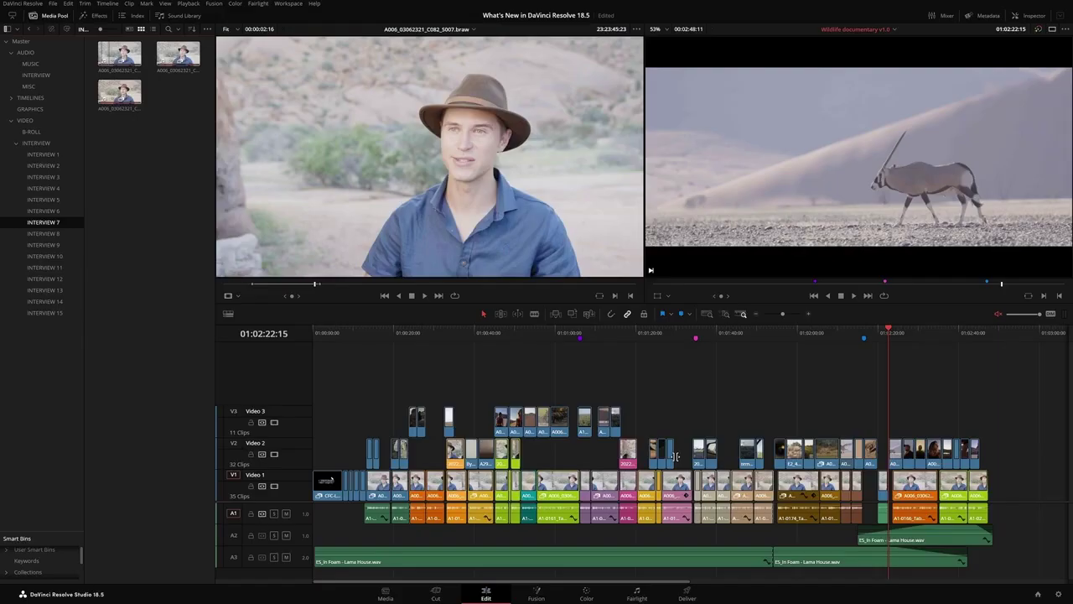
# Step: Add a subtitle track and generate subtitles from the timeline audio
pyautogui.rightClick(269, 366)
pyautogui.click(335, 388)
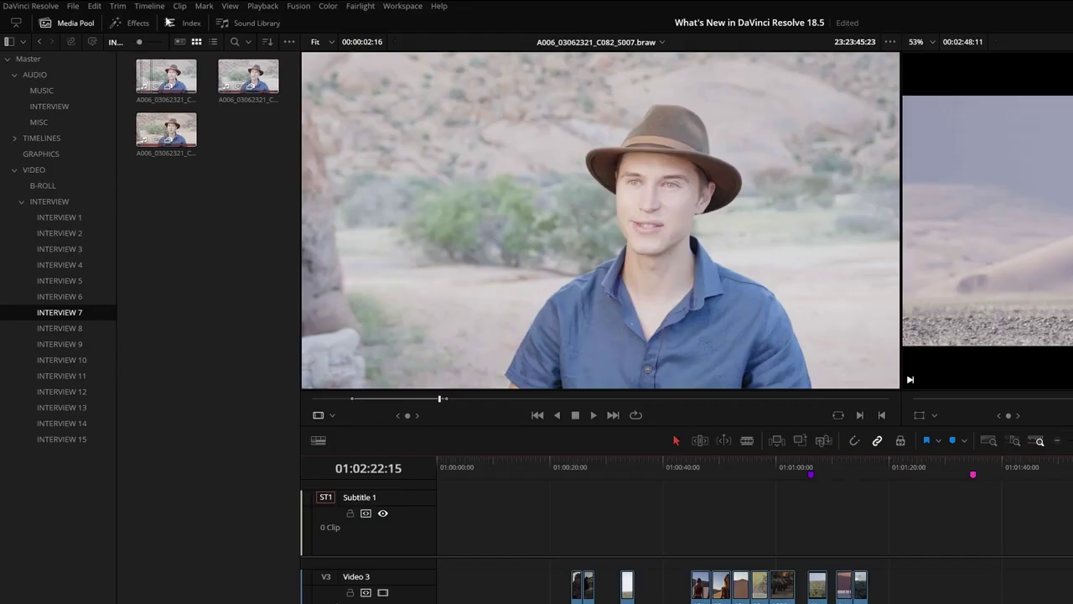
pyautogui.click(111, 5)
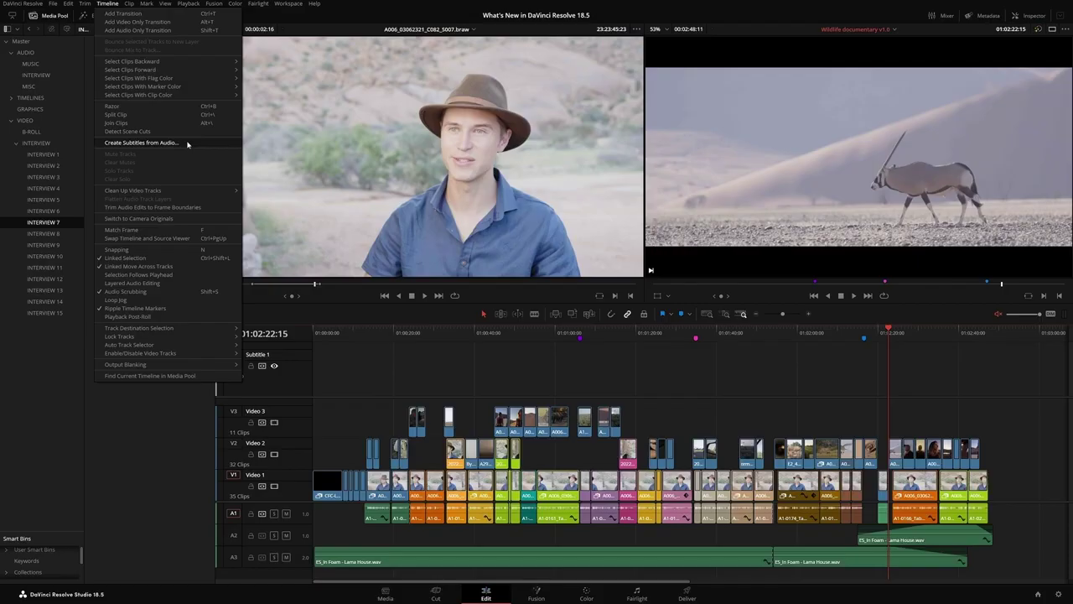
pyautogui.click(261, 202)
pyautogui.click(820, 433)
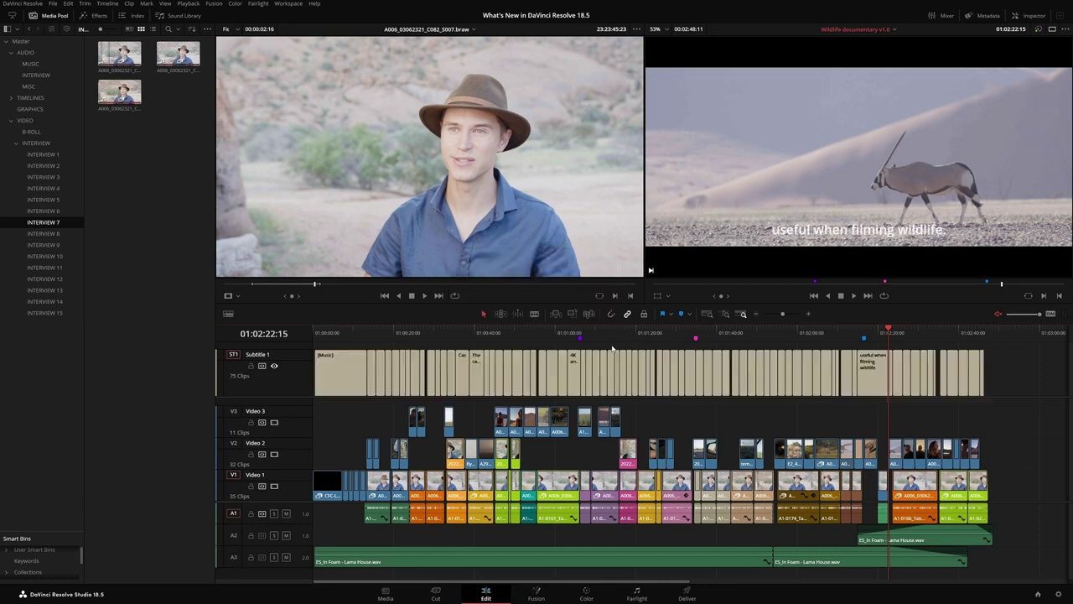
# Step: Delete the words 'and I'm' from the earlier caption
pyautogui.moveTo(786, 334); pyautogui.dragTo(730, 338)
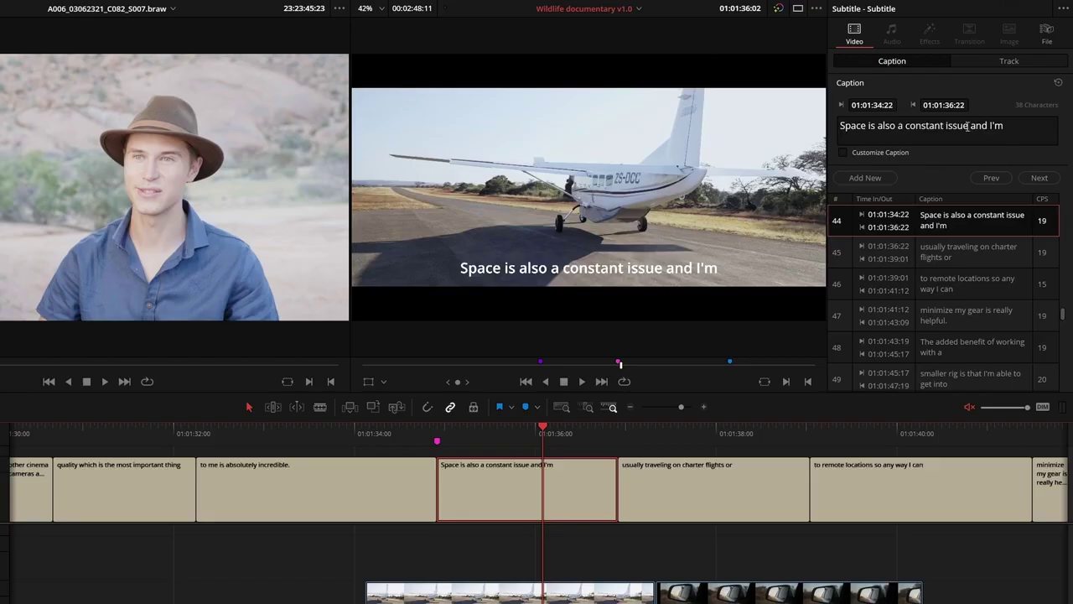
pyautogui.moveTo(969, 126); pyautogui.dragTo(1023, 126)
pyautogui.press('BackSpace')
pyautogui.click(608, 429)
pyautogui.click(694, 429)
# Step: Add 'and I'm' to the start of caption 45 and trim its edit point earlier
pyautogui.click(719, 493)
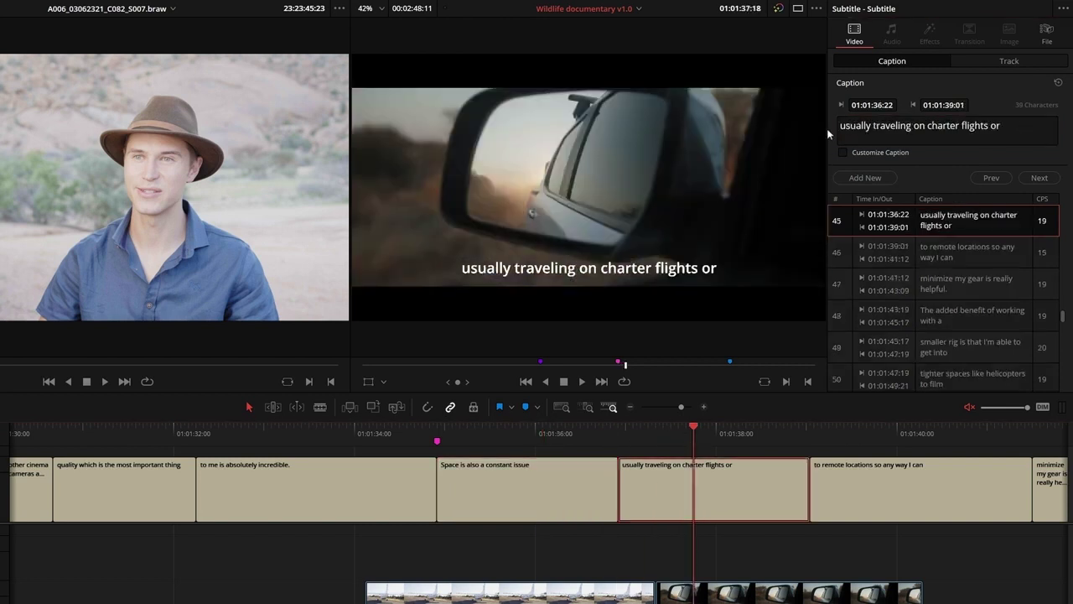
pyautogui.click(840, 126)
pyautogui.write("and I'm")
pyautogui.click(616, 478)
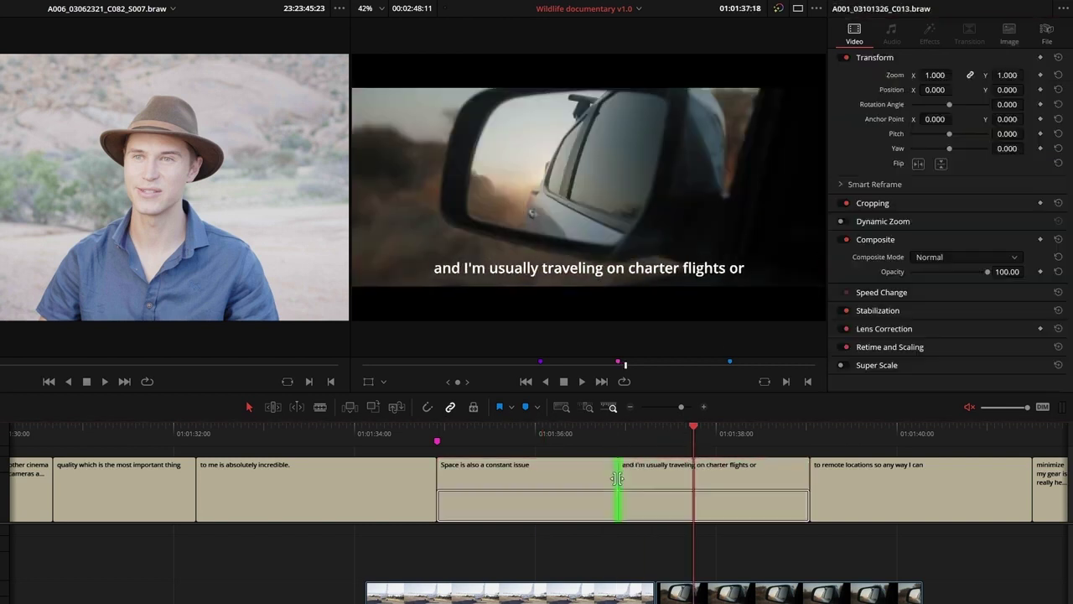
pyautogui.moveTo(616, 478); pyautogui.dragTo(565, 478)
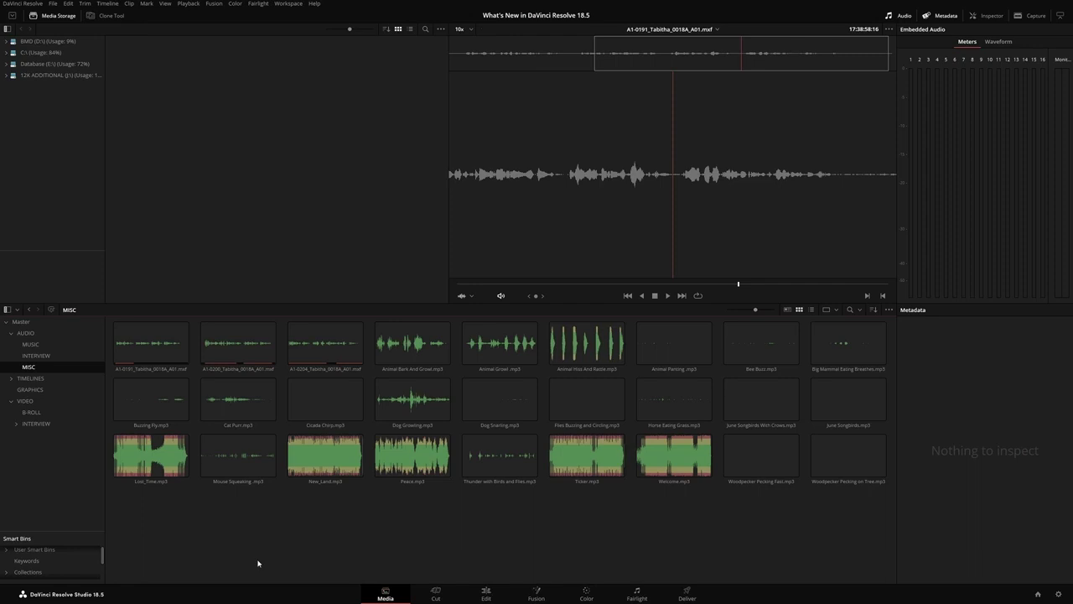
# Step: Run Audio Classification analysis on all clips in the MISC bin
pyautogui.hotkey('ctrl', 'a')
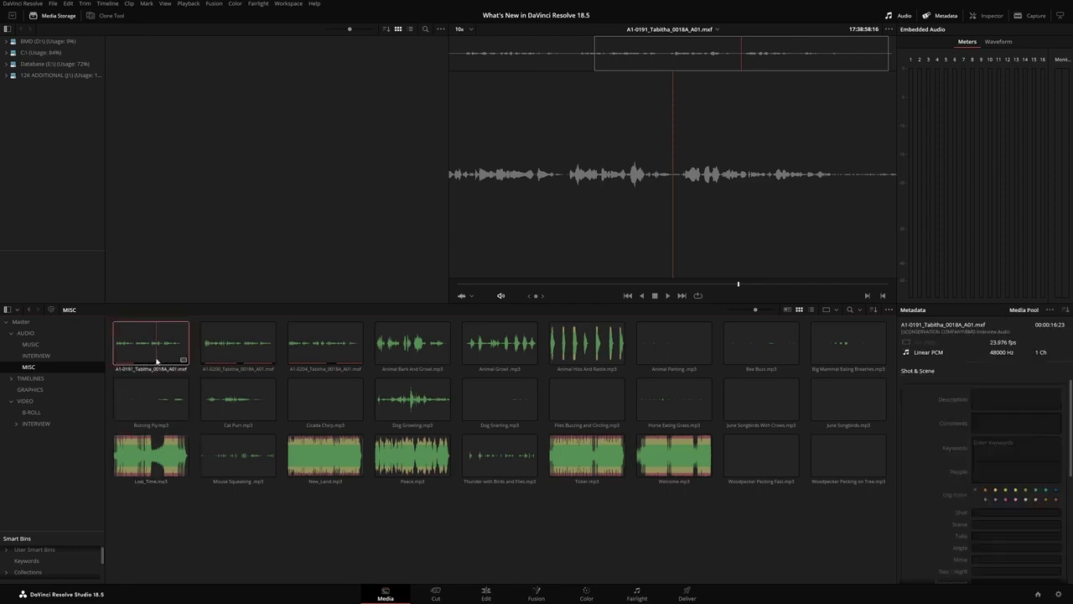
pyautogui.rightClick(156, 360)
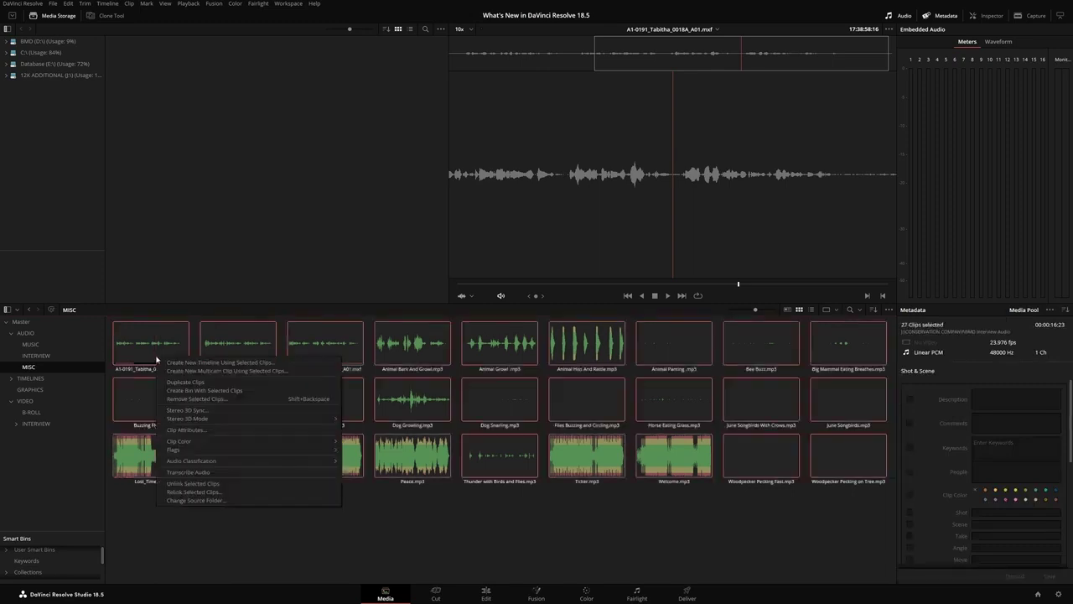
pyautogui.moveTo(290, 464)
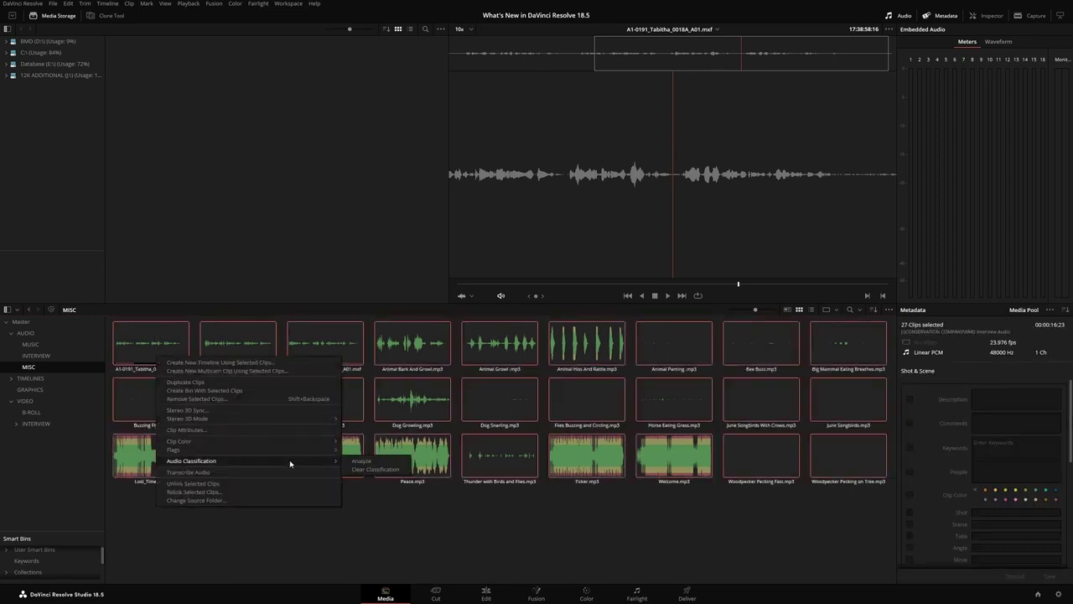
pyautogui.click(379, 462)
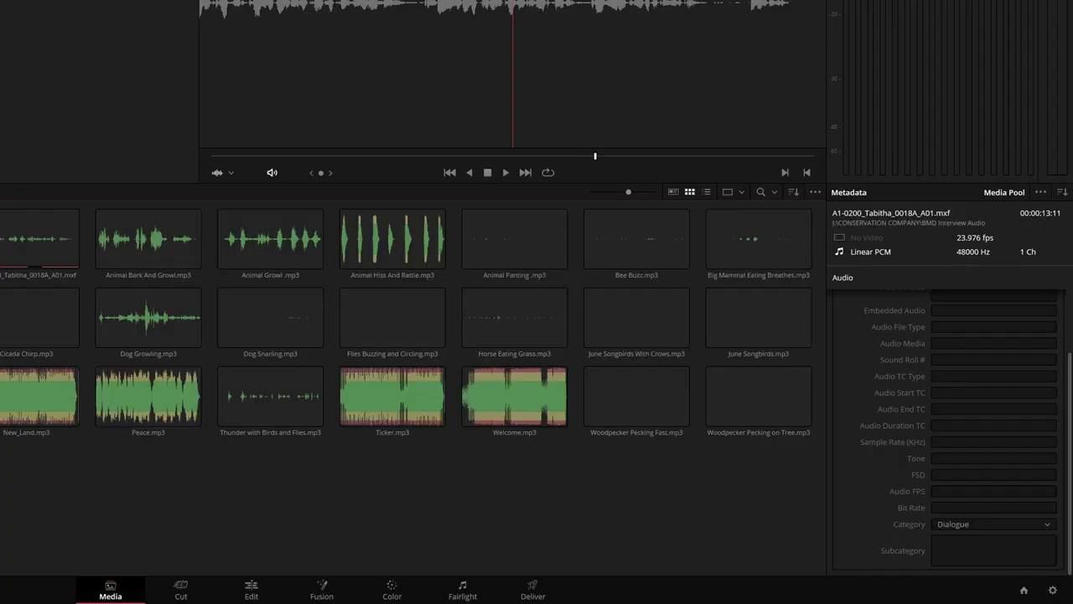
# Step: Check the assigned categories of Animal Bark And Growl, New_Land.mp3, Welcome.mp3, Buzzing Fly.mp3 and Cat Purr.mp3
pyautogui.click(418, 348)
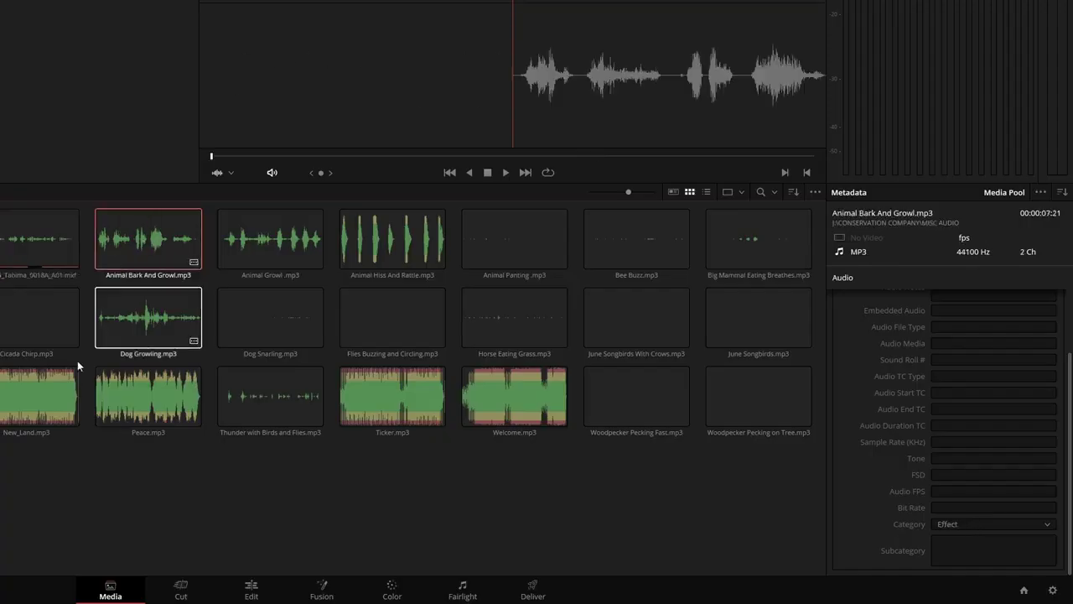
pyautogui.click(30, 404)
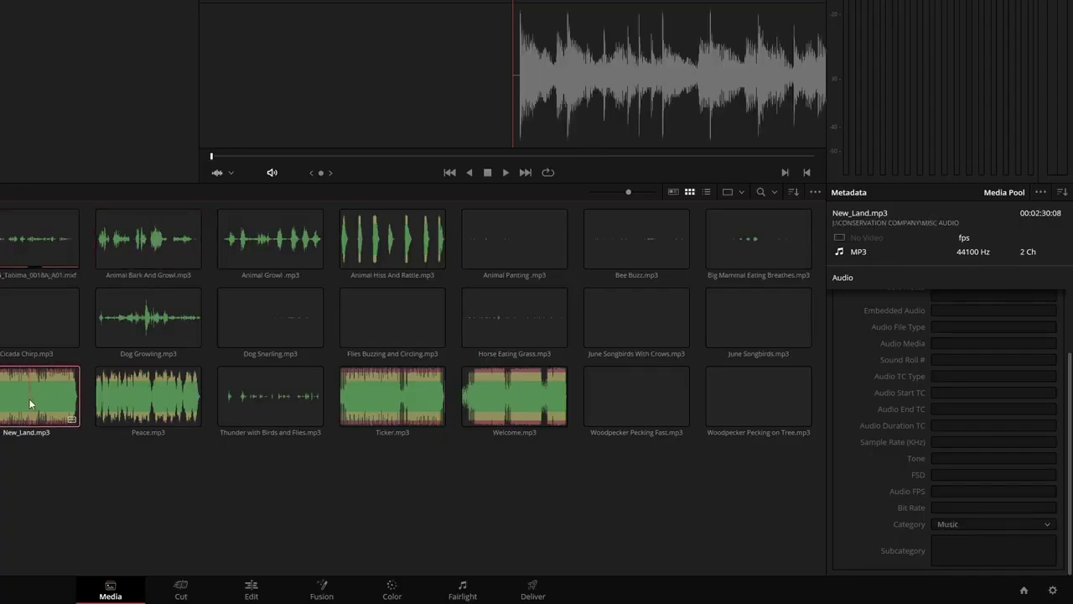
pyautogui.click(525, 401)
pyautogui.click(1, 317)
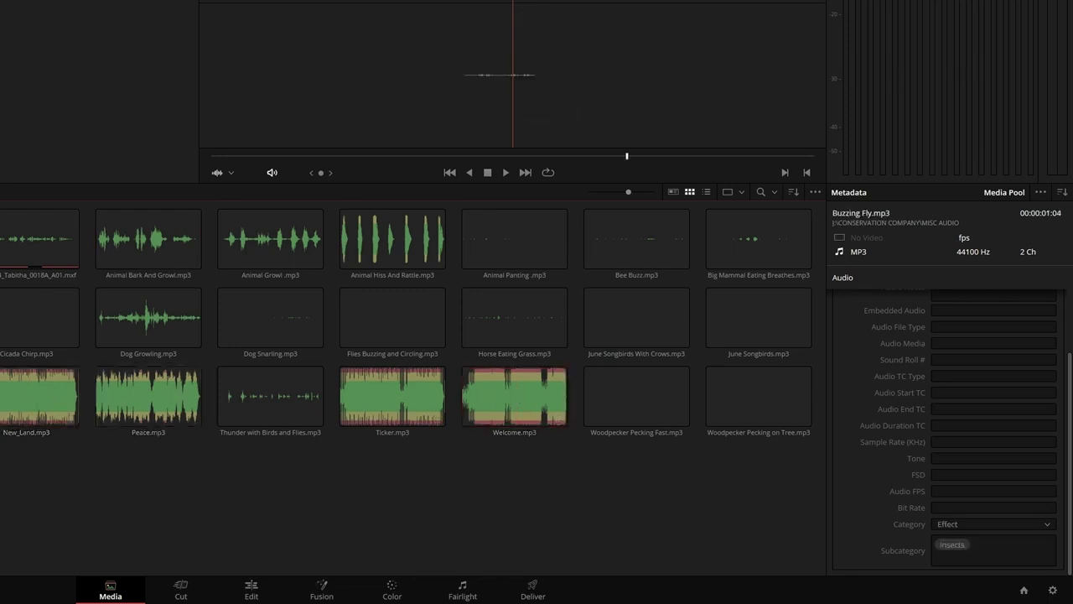
pyautogui.press('Right')
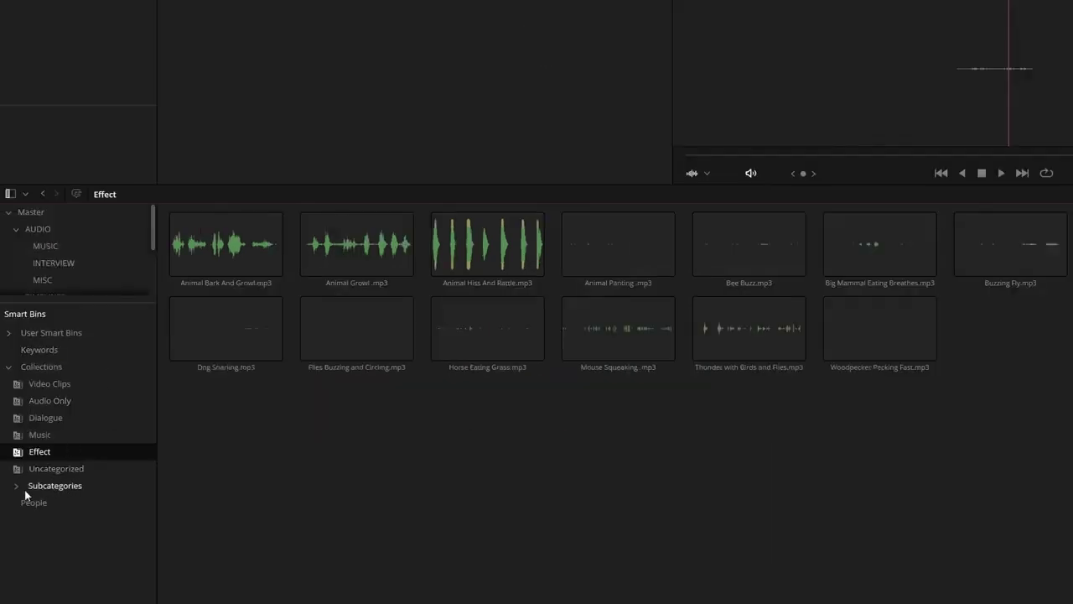
# Step: Browse the Animals and Dog subcategory smart bins
pyautogui.click(16, 486)
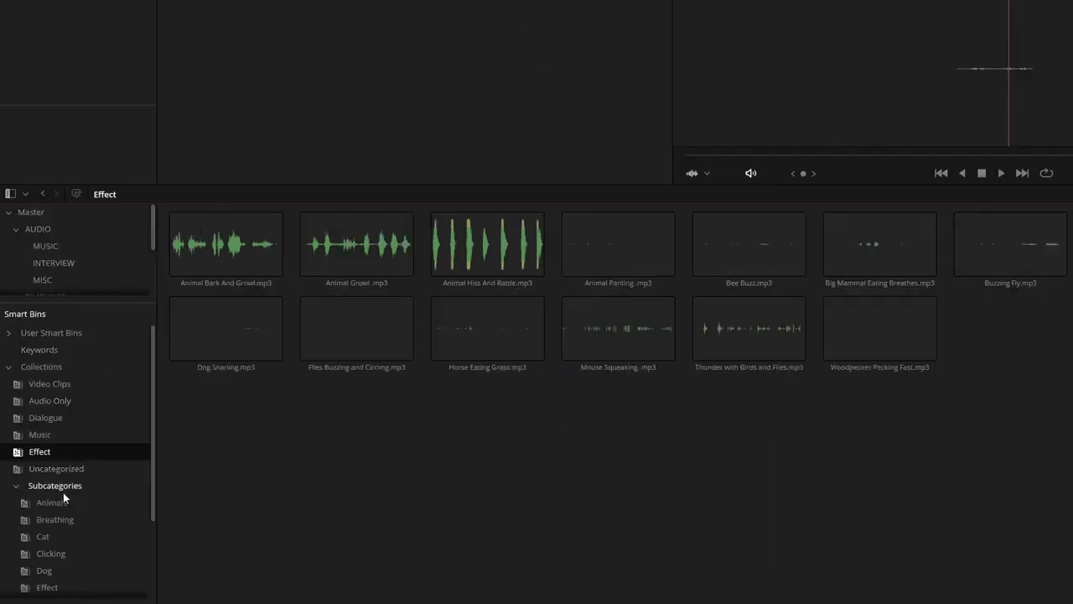
pyautogui.scroll(-2, 66, 499)
pyautogui.click(71, 424)
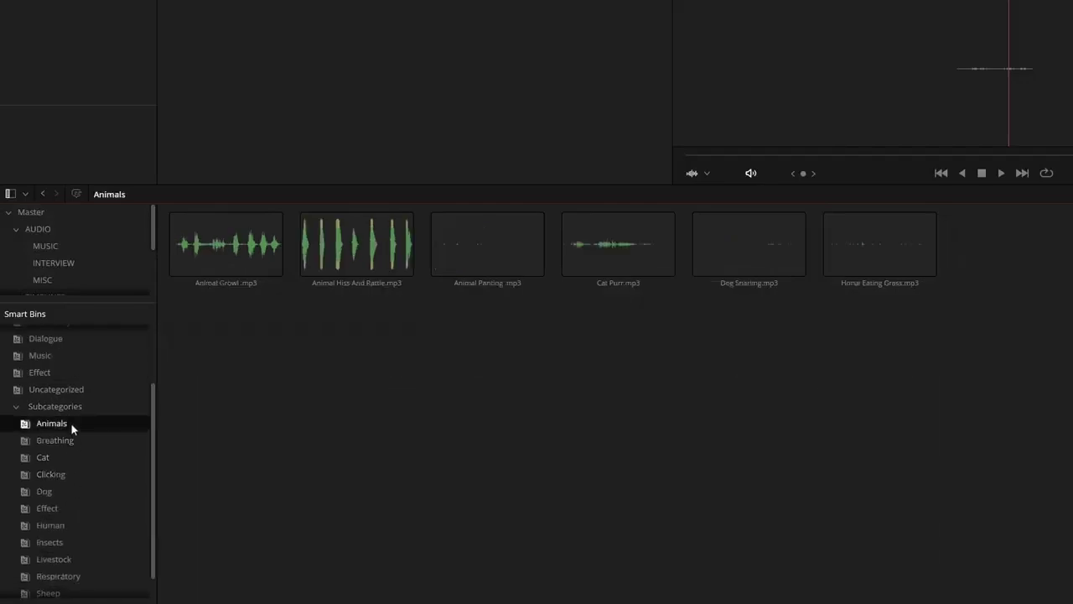
pyautogui.click(64, 490)
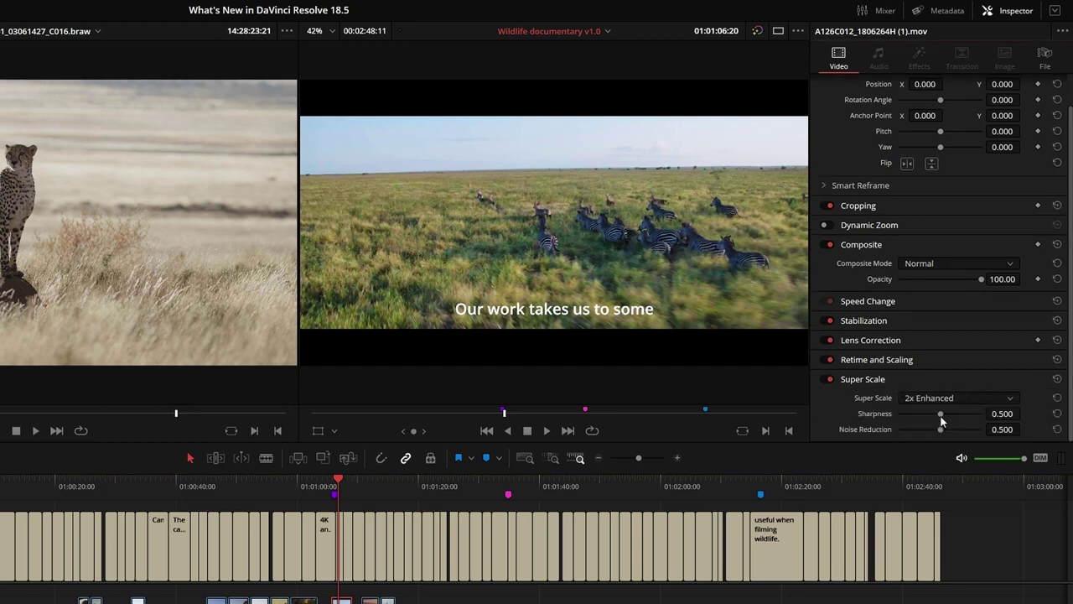
# Step: Raise the zebra clip's Super Scale sharpness from 0.500 to 0.710
pyautogui.moveTo(940, 414)
pyautogui.mouseDown()
pyautogui.moveTo(923, 412)
pyautogui.moveTo(958, 414)
pyautogui.mouseUp()
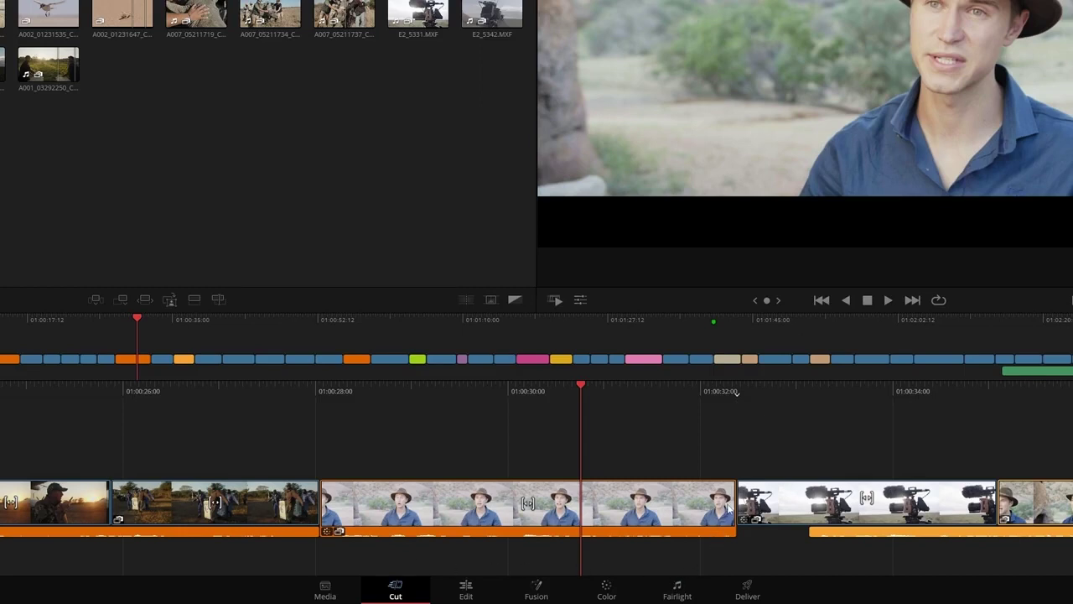
# Step: Shorten the presenter clip's end, show audio waveforms, and trim the interview audio's end
pyautogui.moveTo(728, 503); pyautogui.dragTo(734, 545)
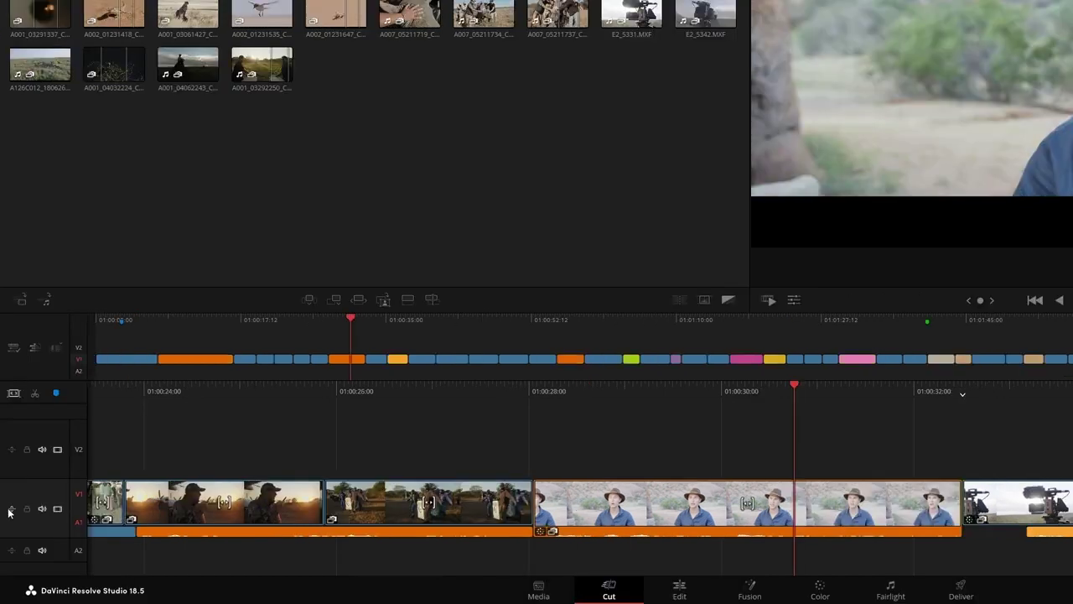
pyautogui.click(10, 509)
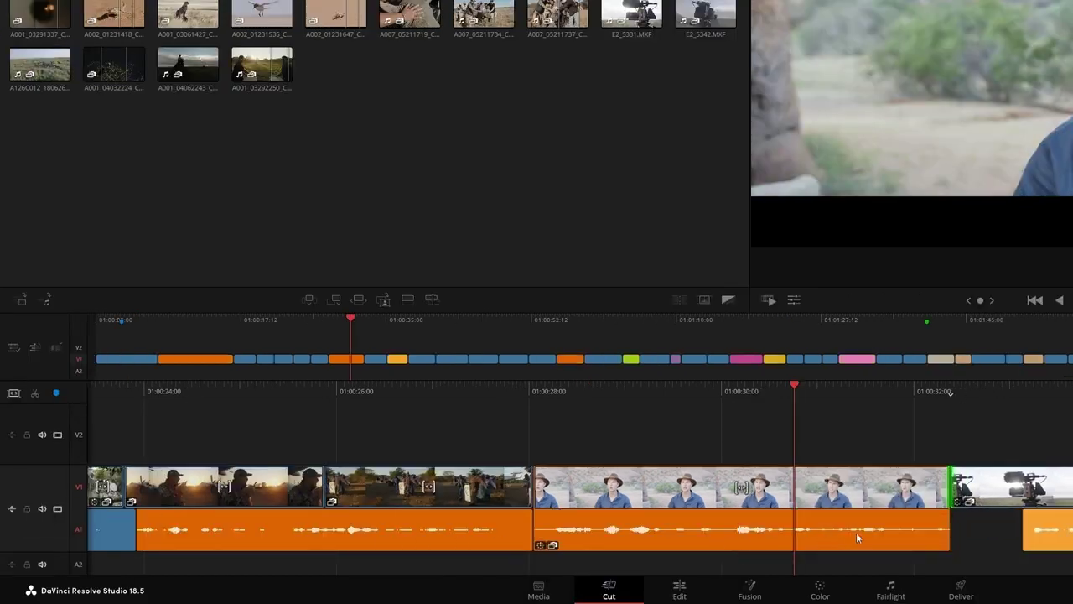
pyautogui.moveTo(948, 528)
pyautogui.mouseDown()
pyautogui.moveTo(877, 528)
pyautogui.moveTo(952, 530)
pyautogui.mouseUp()
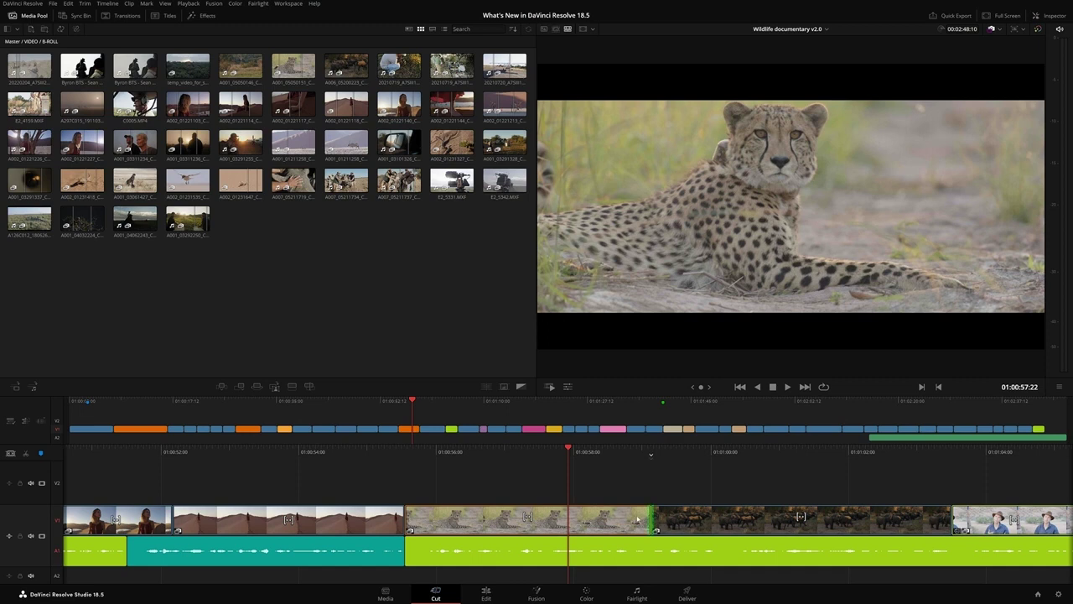
# Step: Trim the cheetah clip's end by 01:18 without ripple, leaving a gap before the next clip
pyautogui.moveTo(651, 518); pyautogui.dragTo(672, 509)
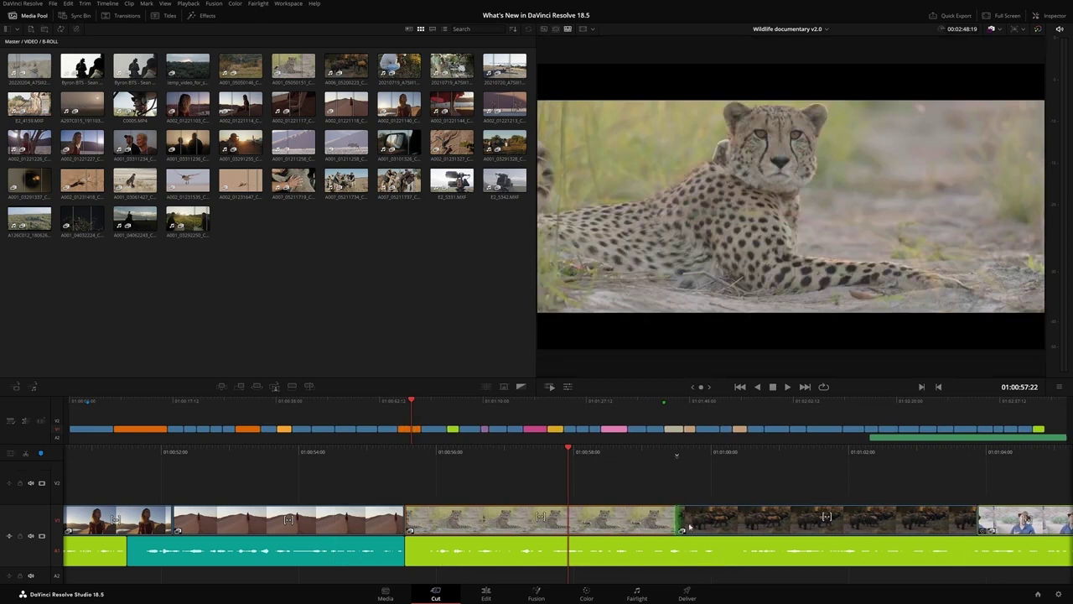
pyautogui.moveTo(678, 518); pyautogui.dragTo(547, 517)
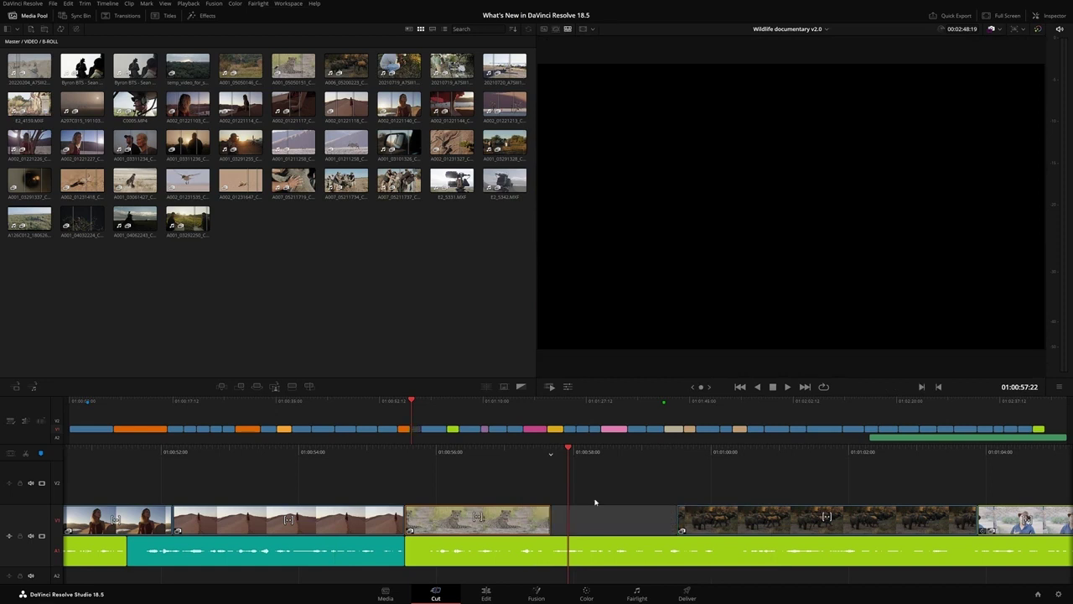
pyautogui.hotkey('ctrl', 'z')
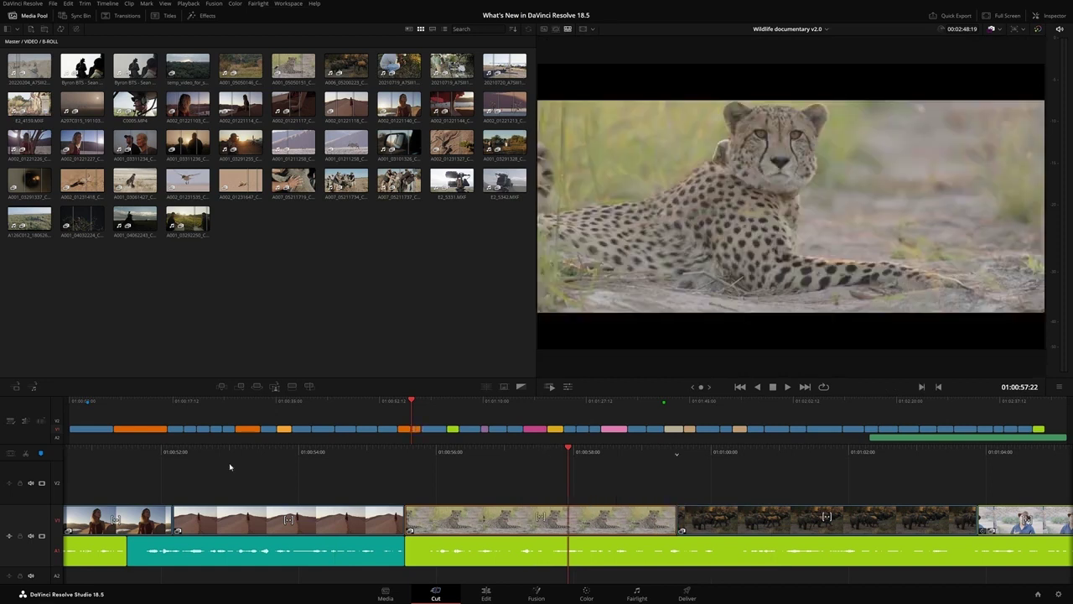
pyautogui.click(12, 452)
pyautogui.moveTo(676, 518); pyautogui.dragTo(551, 515)
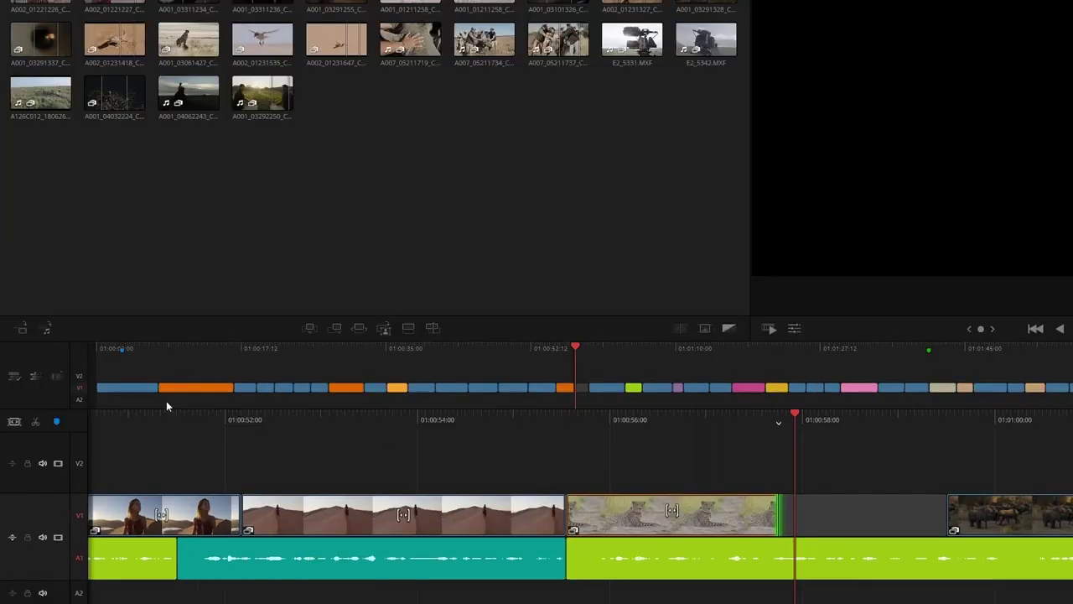
# Step: Enable Display Clip Names in the Timeline View Options
pyautogui.click(10, 421)
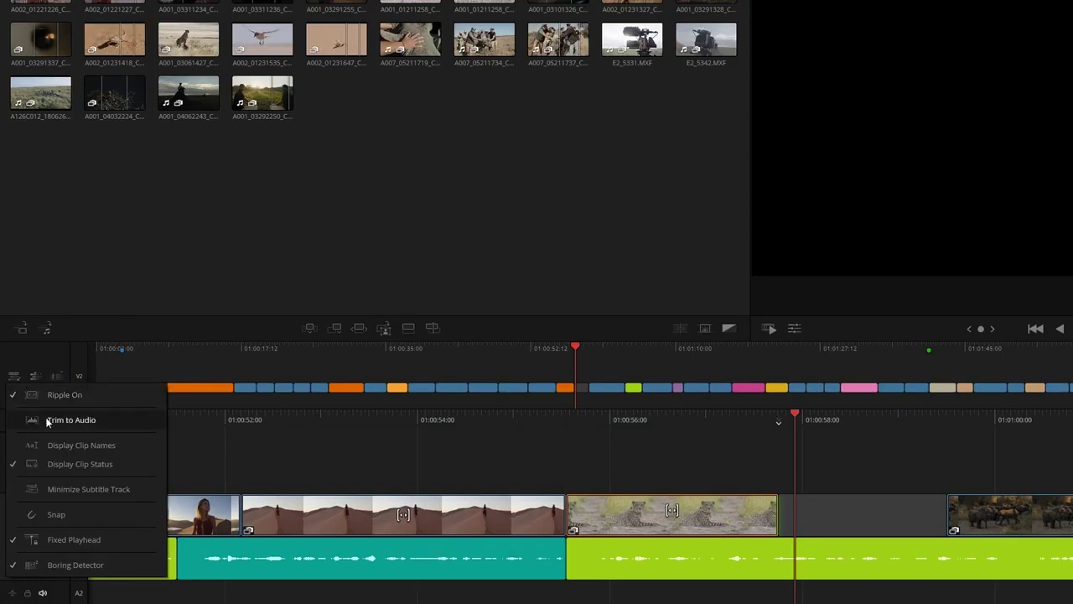
pyautogui.click(117, 445)
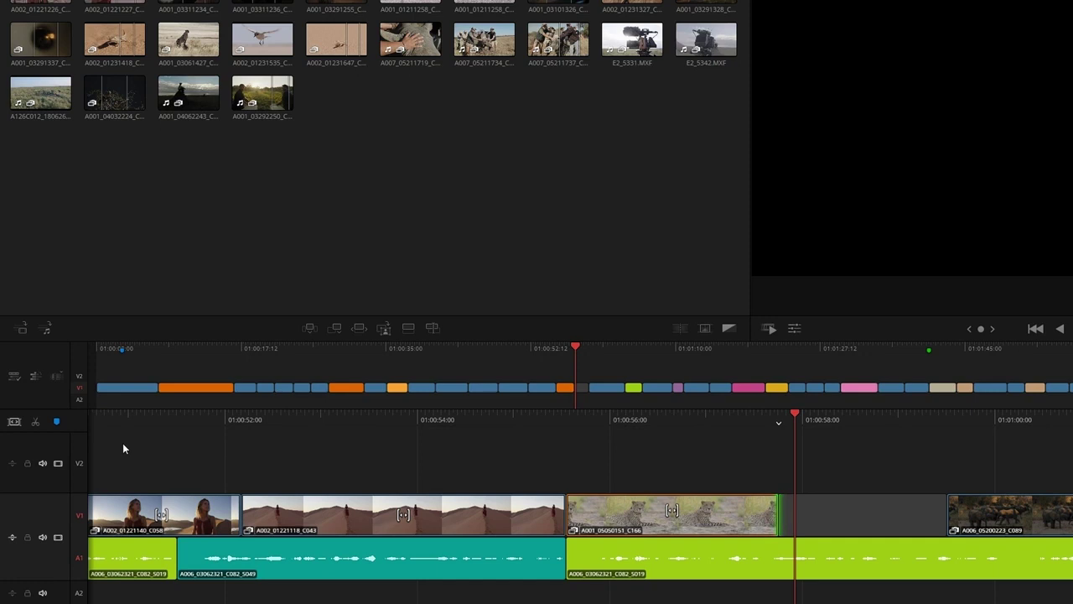
pyautogui.click(12, 377)
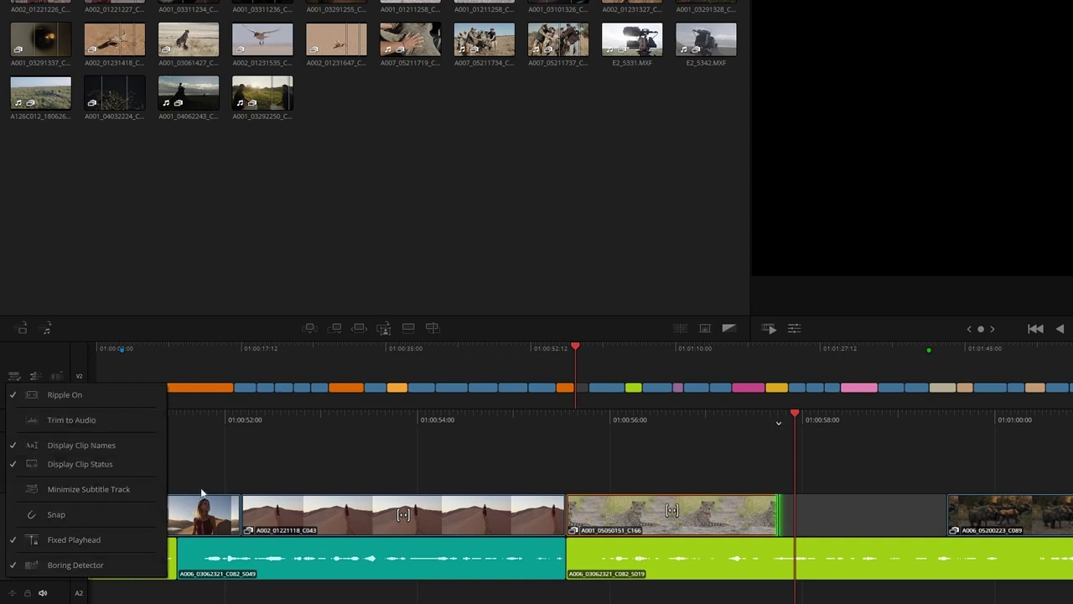
pyautogui.click(223, 471)
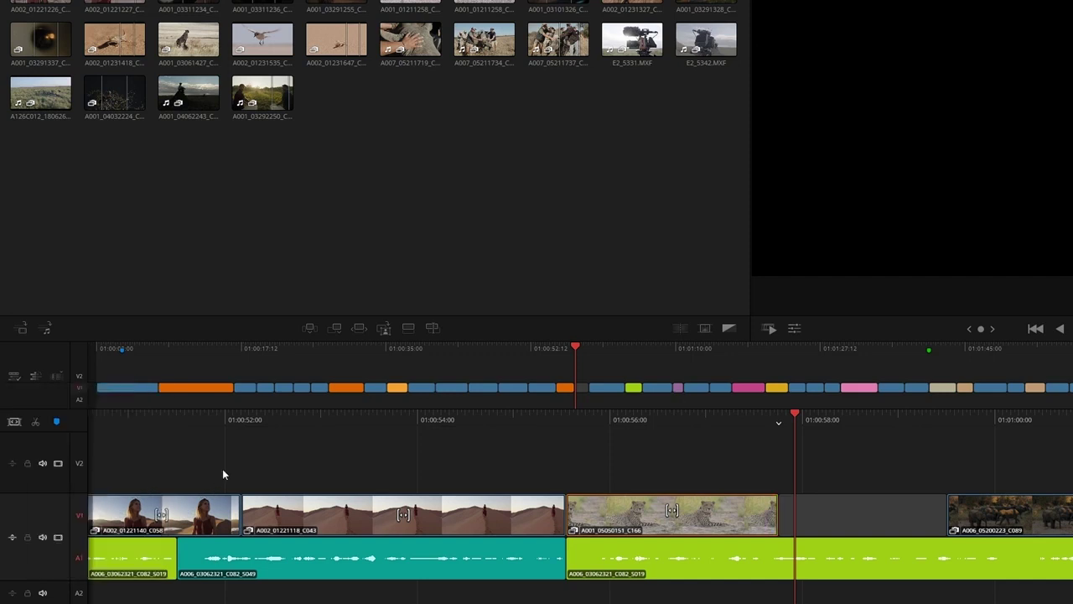
pyautogui.click(35, 376)
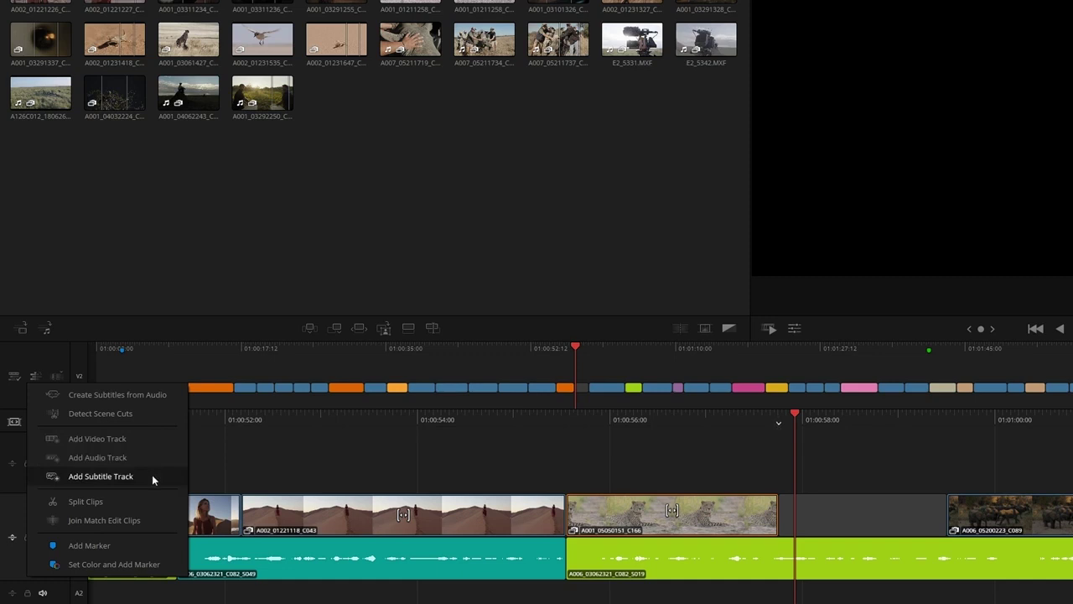
# Step: Create subtitles from the timeline audio and play back to review them
pyautogui.click(166, 395)
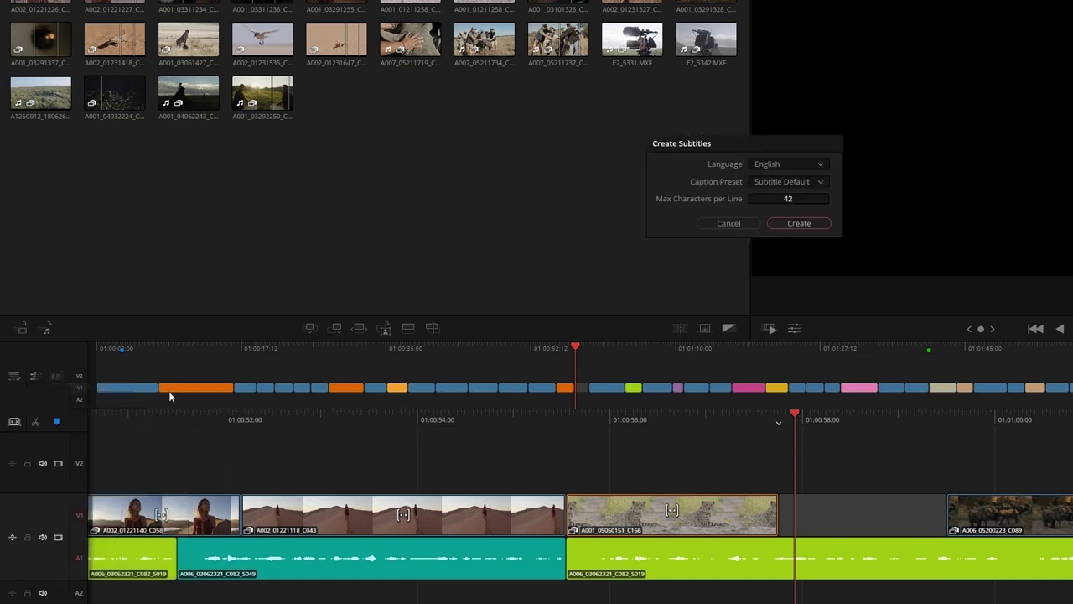
pyautogui.click(816, 221)
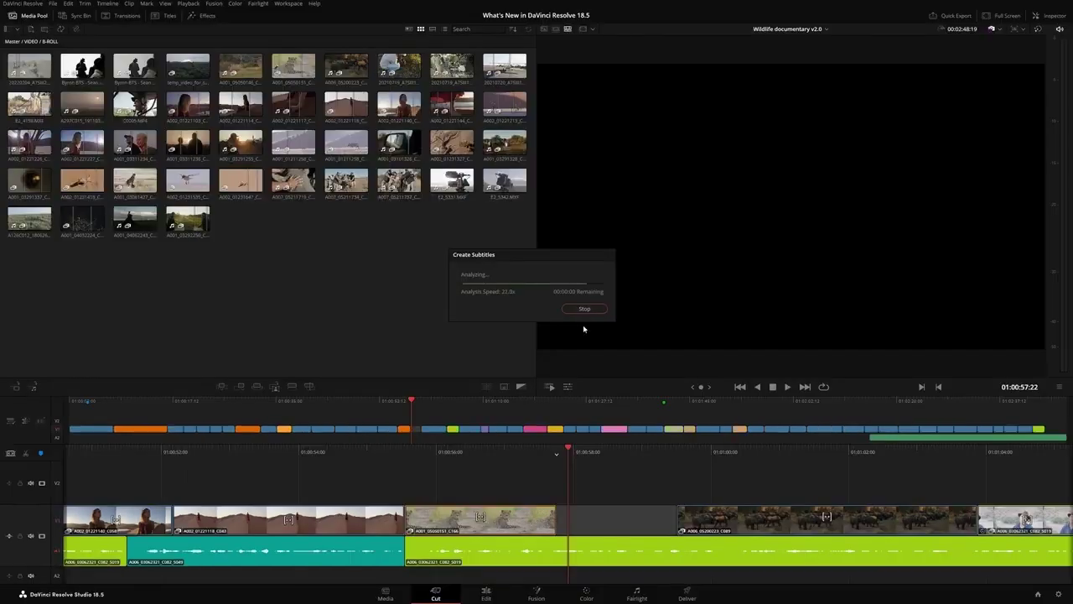
pyautogui.press('j')
pyautogui.press('j')
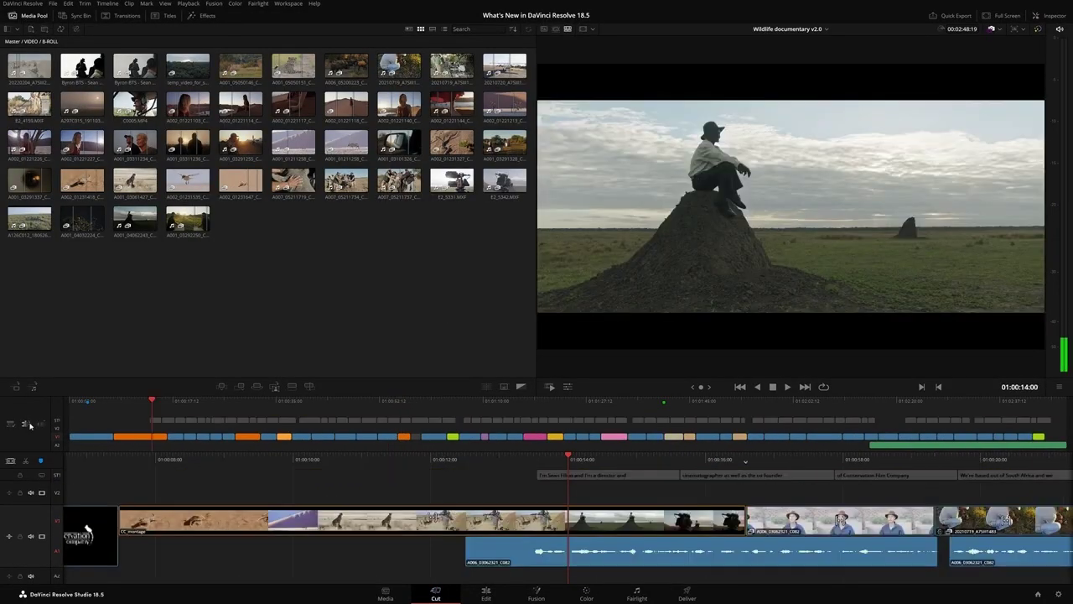
# Step: Split the CC_montage clip at its detected scene cuts
pyautogui.click(28, 422)
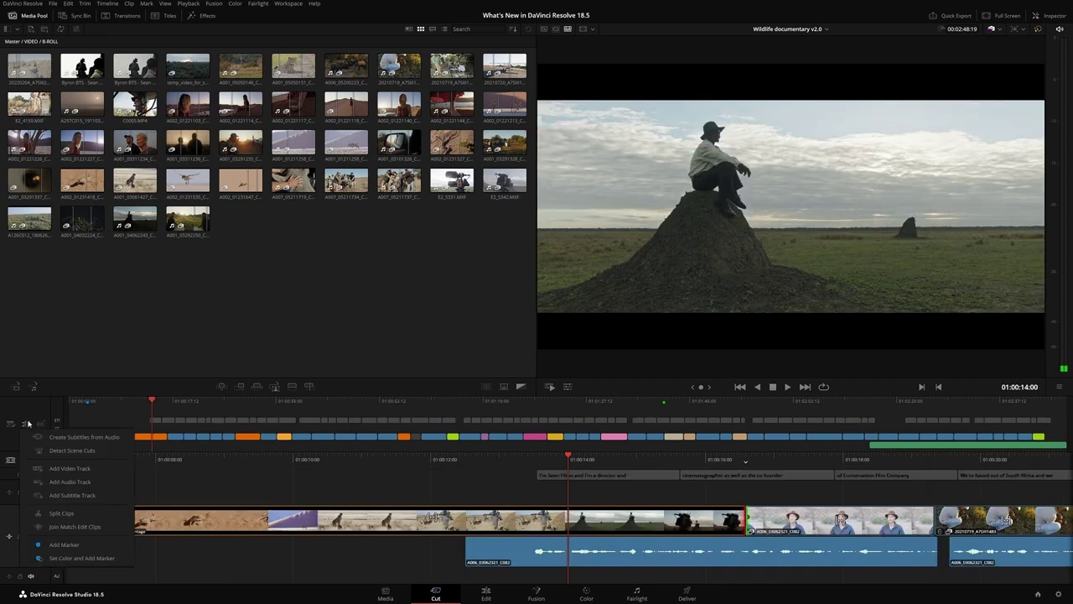
pyautogui.click(72, 451)
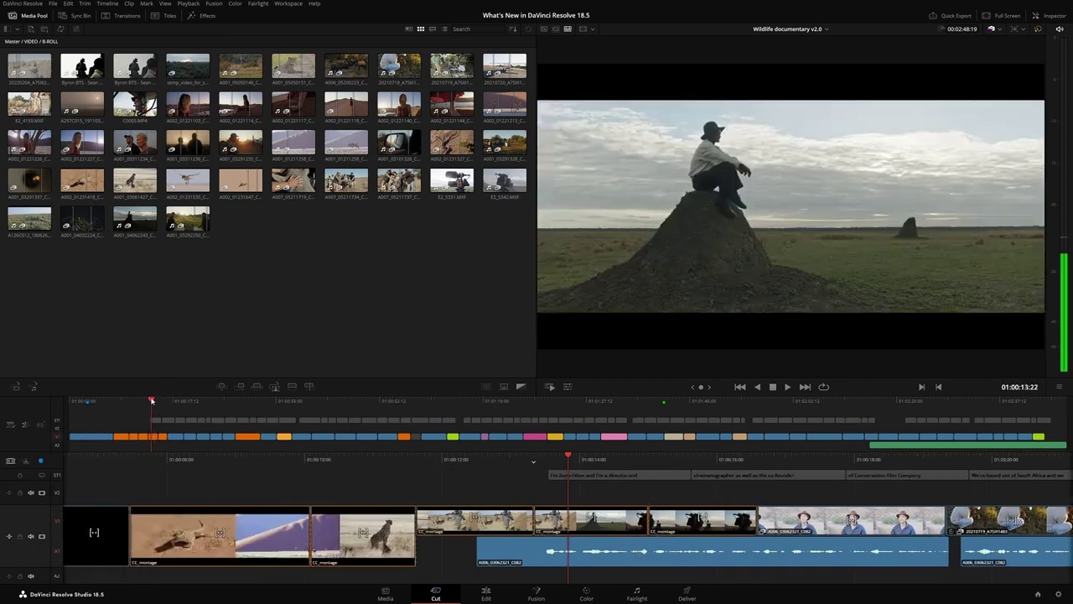
pyautogui.moveTo(151, 401)
pyautogui.mouseDown()
pyautogui.moveTo(130, 403)
pyautogui.moveTo(141, 407)
pyautogui.mouseUp()
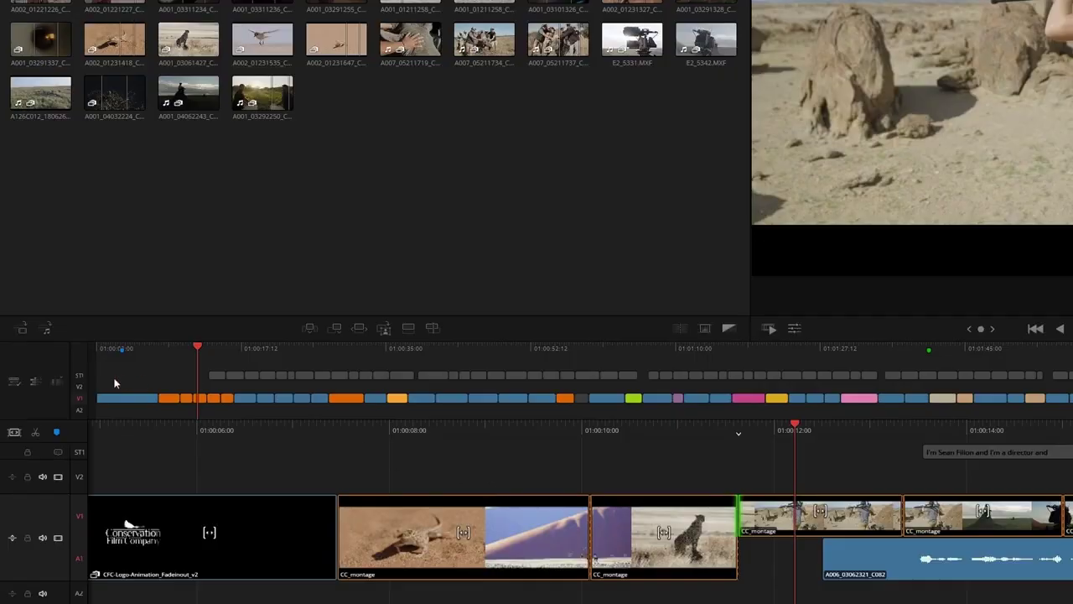
# Step: Add a red marker at the playhead in the montage clip
pyautogui.click(35, 381)
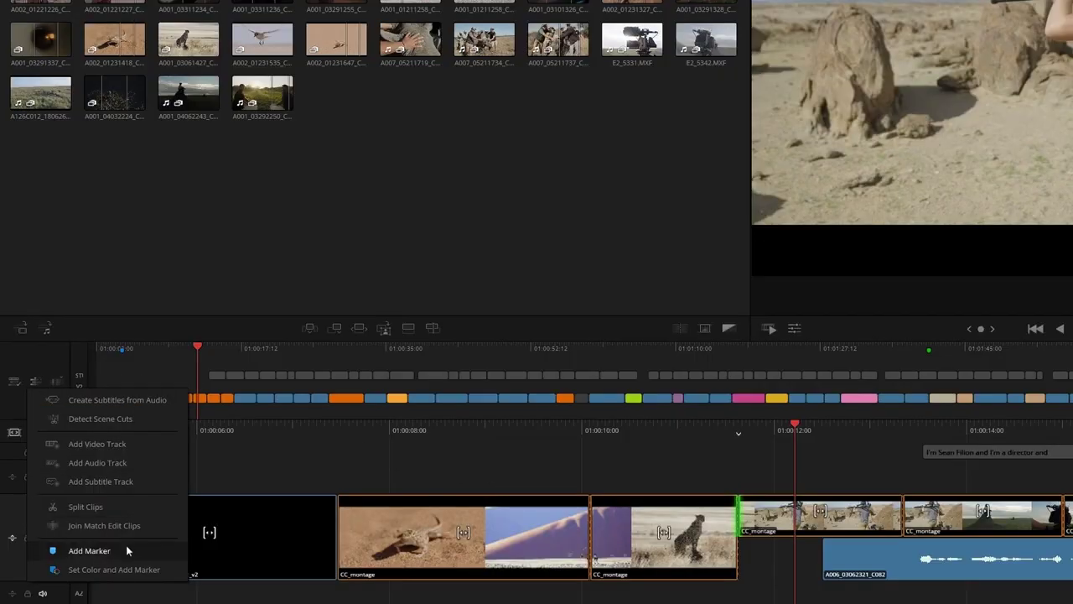
pyautogui.click(126, 551)
pyautogui.click(34, 383)
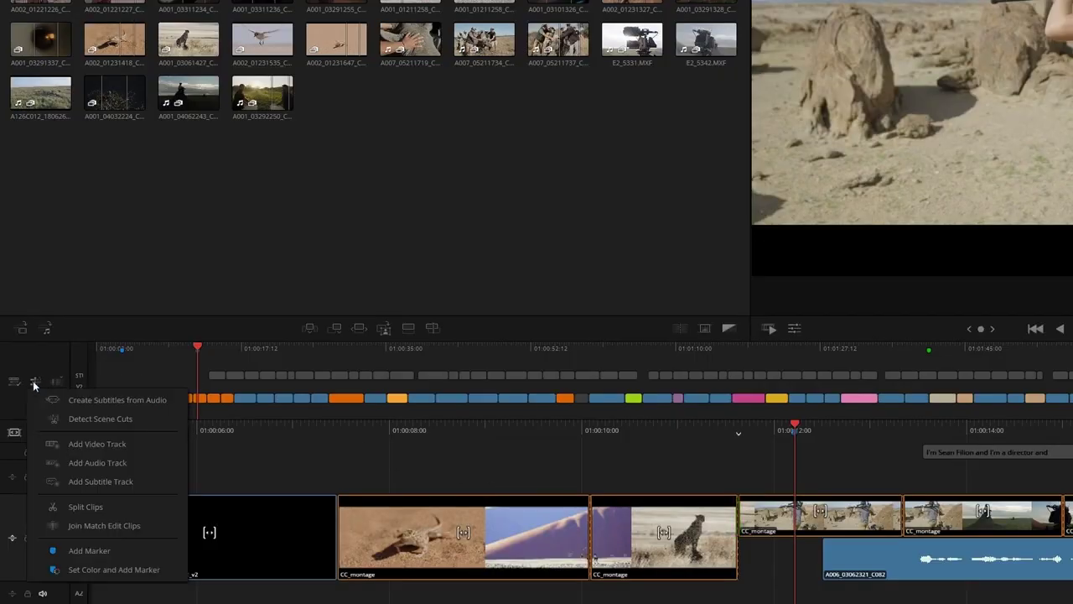
pyautogui.click(126, 569)
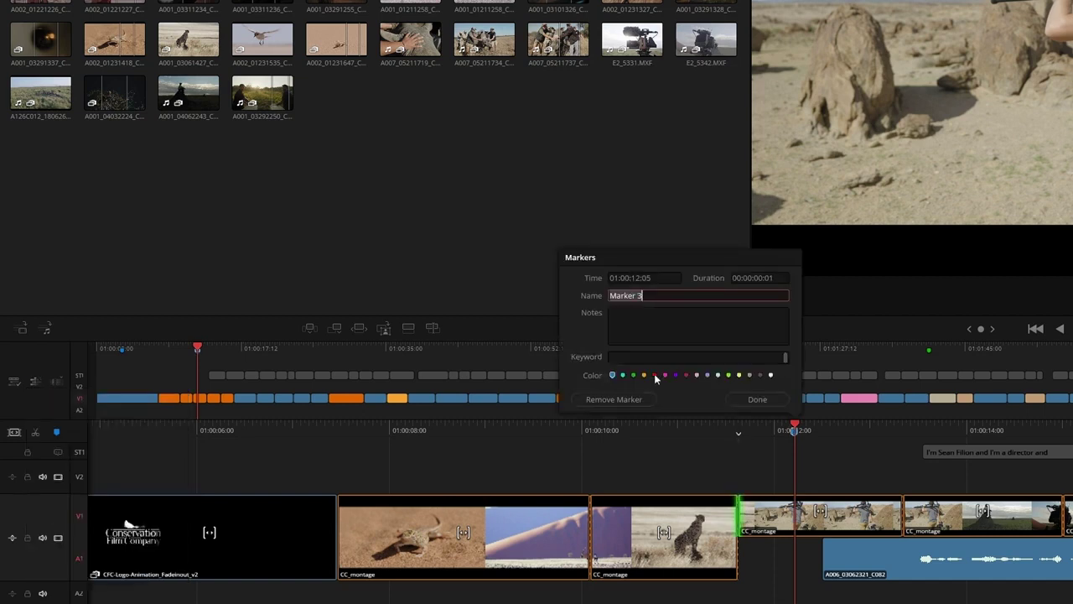
pyautogui.click(655, 376)
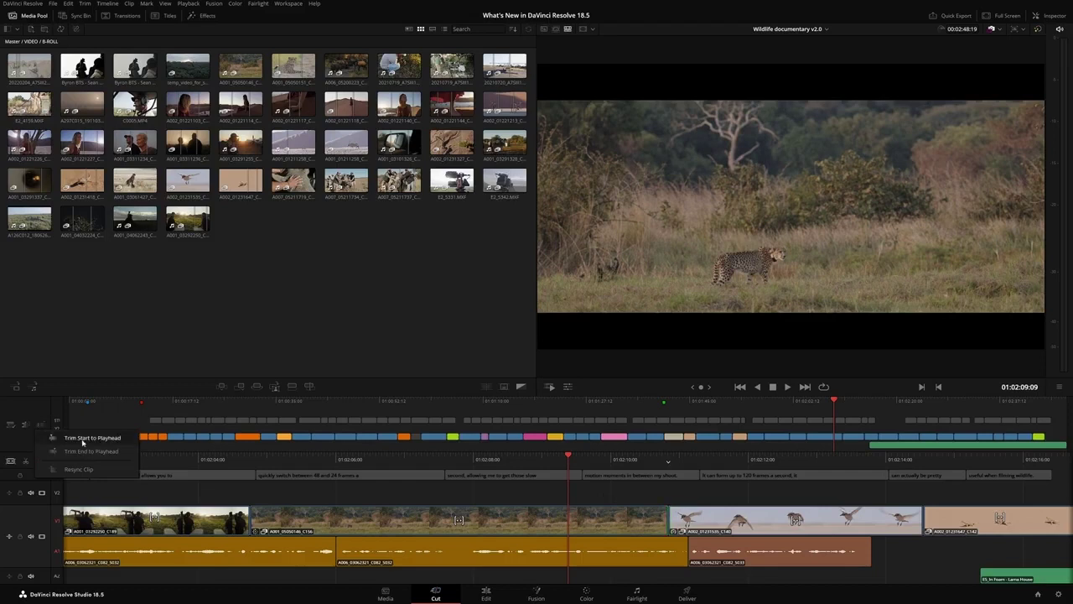
# Step: Try trimming A001_05050146_C156's start and end to the playhead, undoing each
pyautogui.hotkey('ctrl', 'shift', '[')
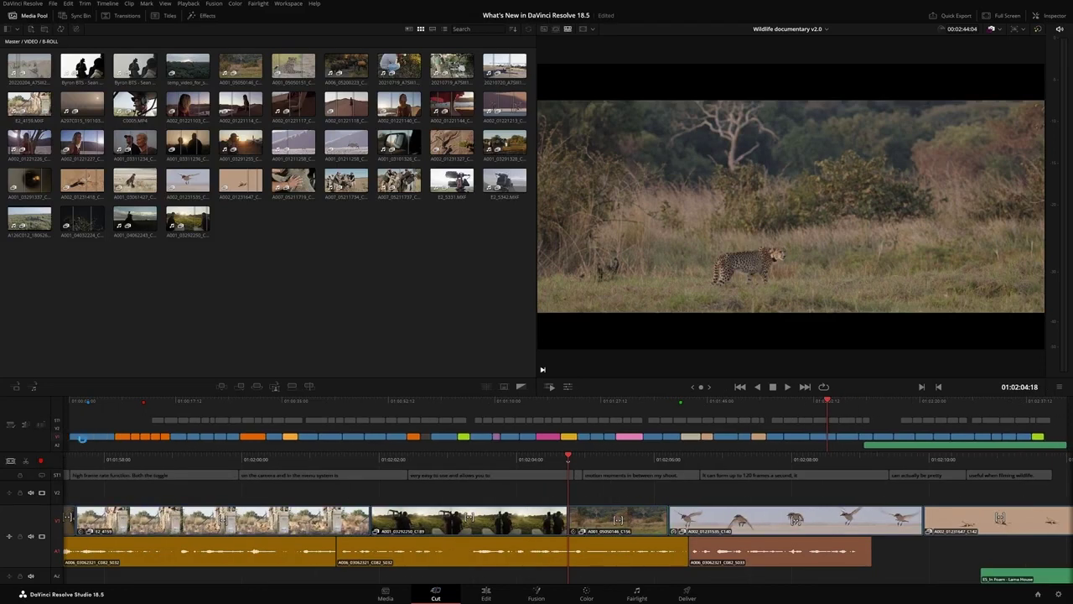
pyautogui.hotkey('ctrl', 'z')
pyautogui.click(42, 427)
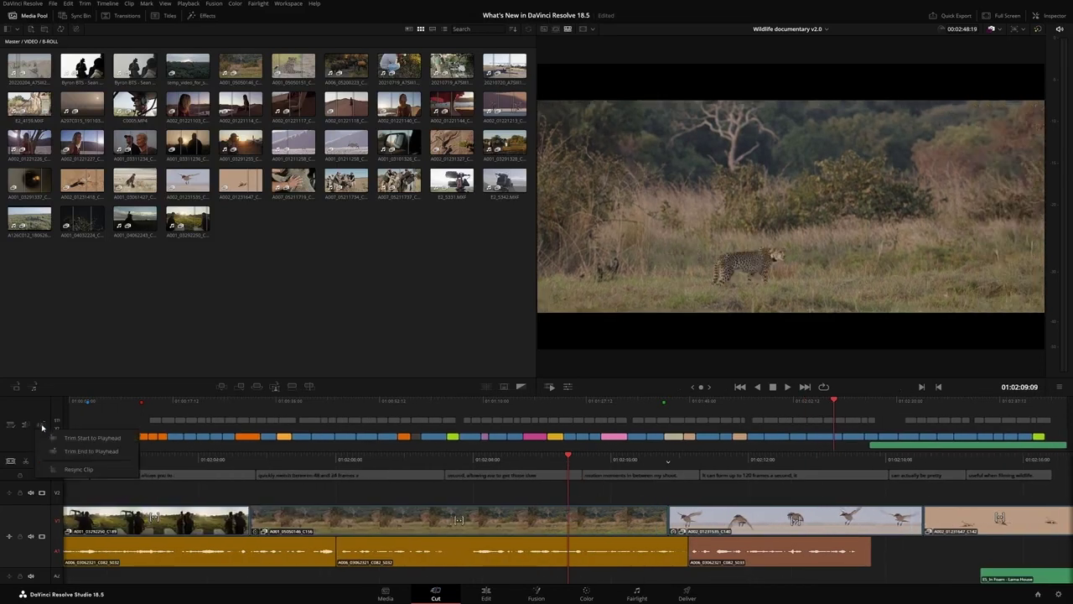
pyautogui.click(130, 453)
pyautogui.hotkey('ctrl', 'z')
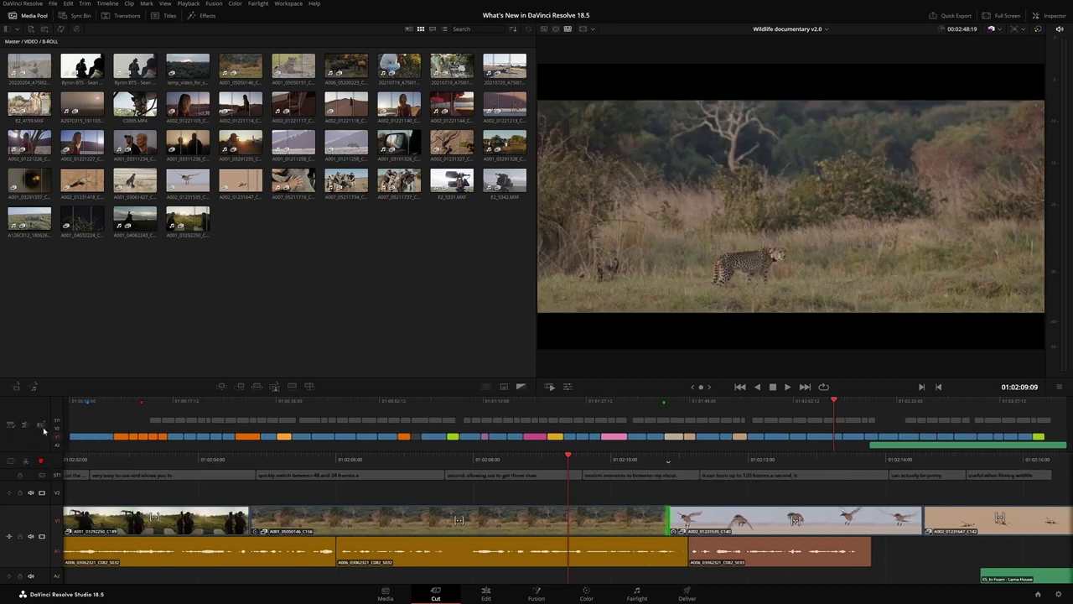
# Step: Trim the clip's end to the playhead with ripple off, leaving a gap
pyautogui.click(43, 429)
pyautogui.click(131, 454)
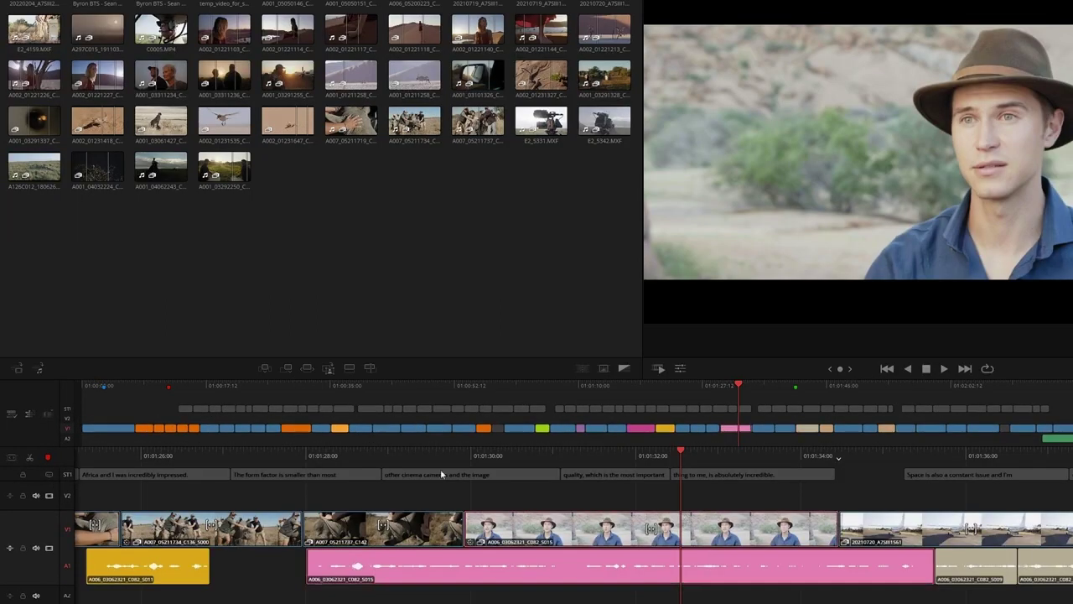
pyautogui.click(45, 413)
pyautogui.click(128, 466)
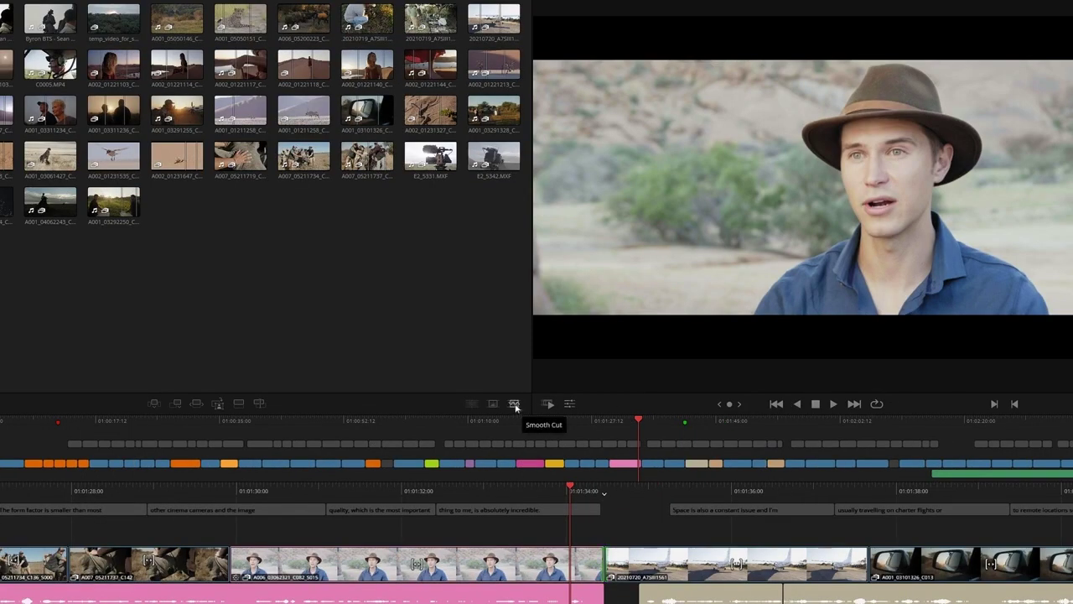
# Step: Favourite Triangle Left, add it at the interview–airplane cut, and play it back
pyautogui.rightClick(515, 404)
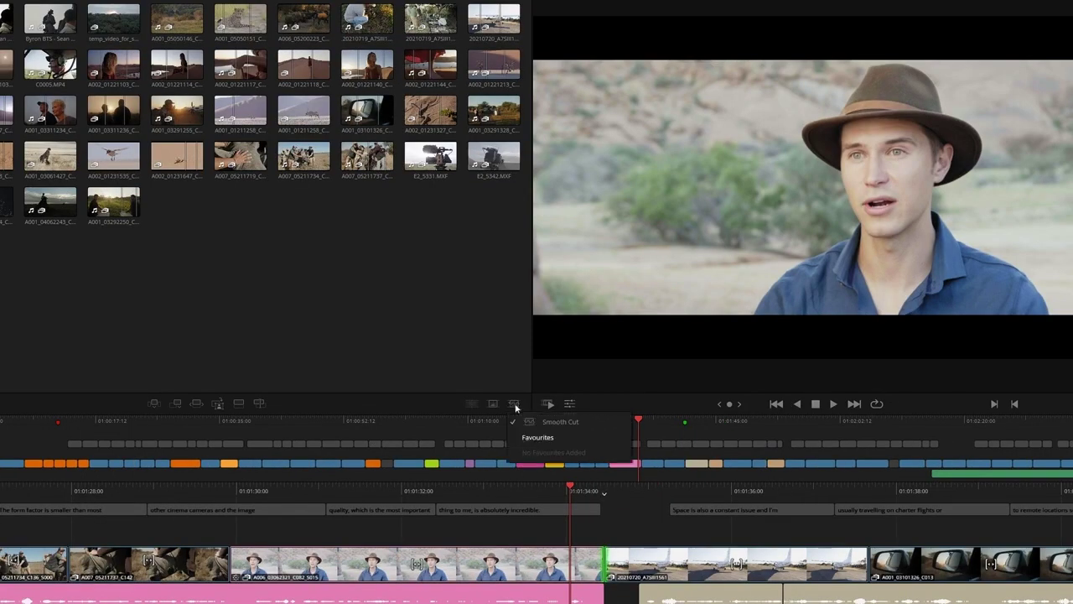
pyautogui.click(388, 318)
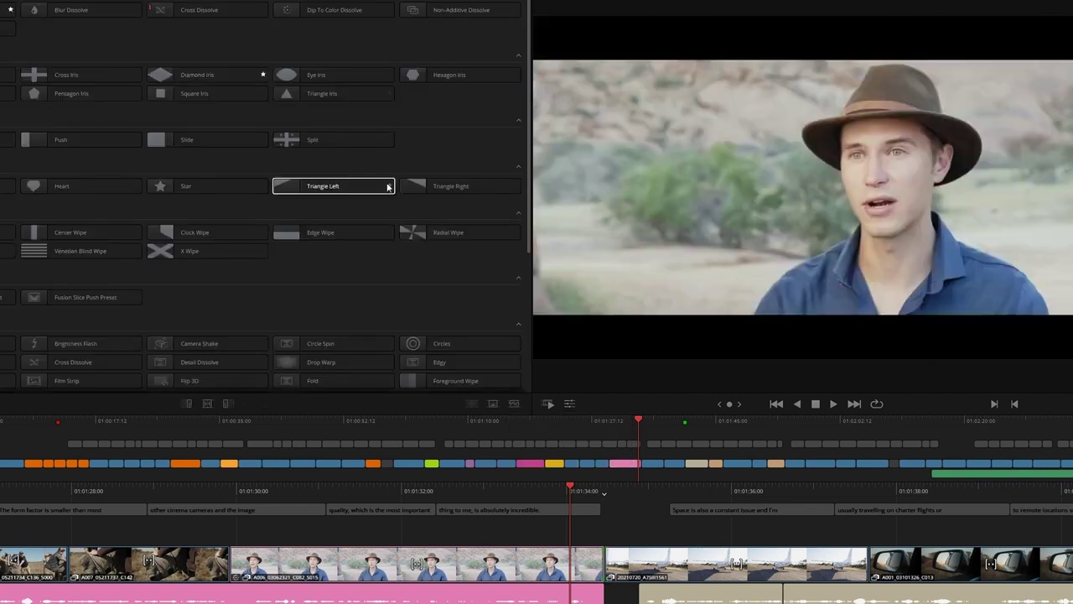
pyautogui.rightClick(515, 404)
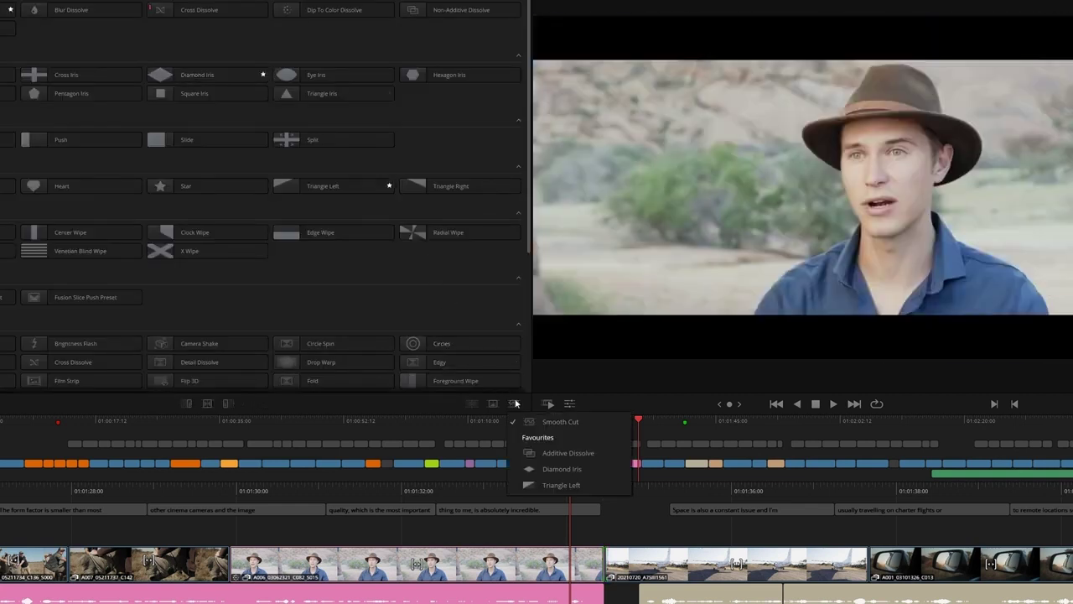
pyautogui.click(586, 486)
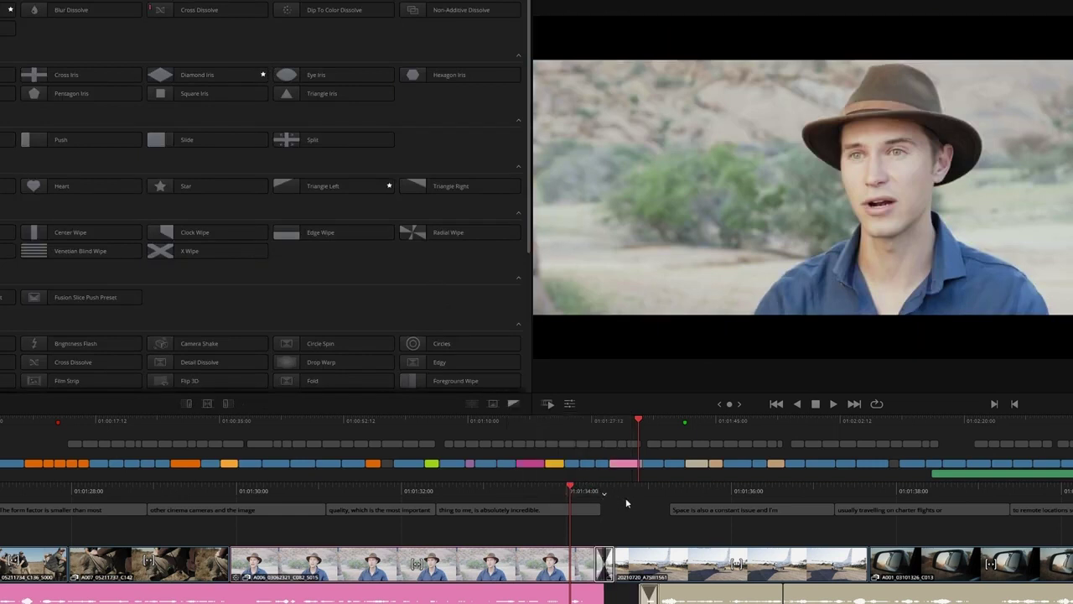
pyautogui.press('space')
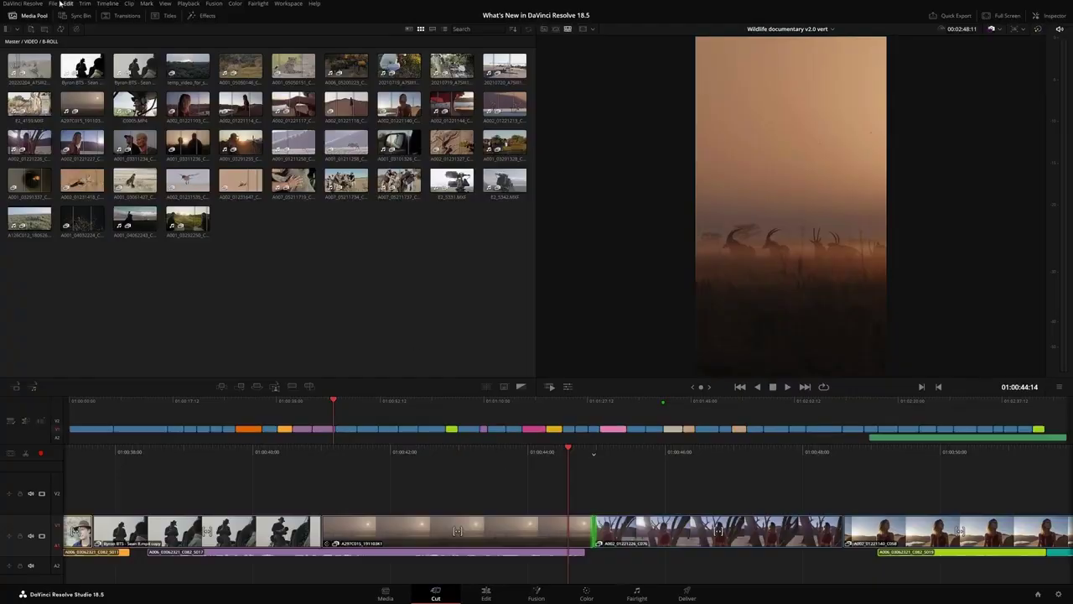
# Step: Pick TikTok as the Quick Export preset and play the vertical wildlife timeline briefly
pyautogui.click(60, 3)
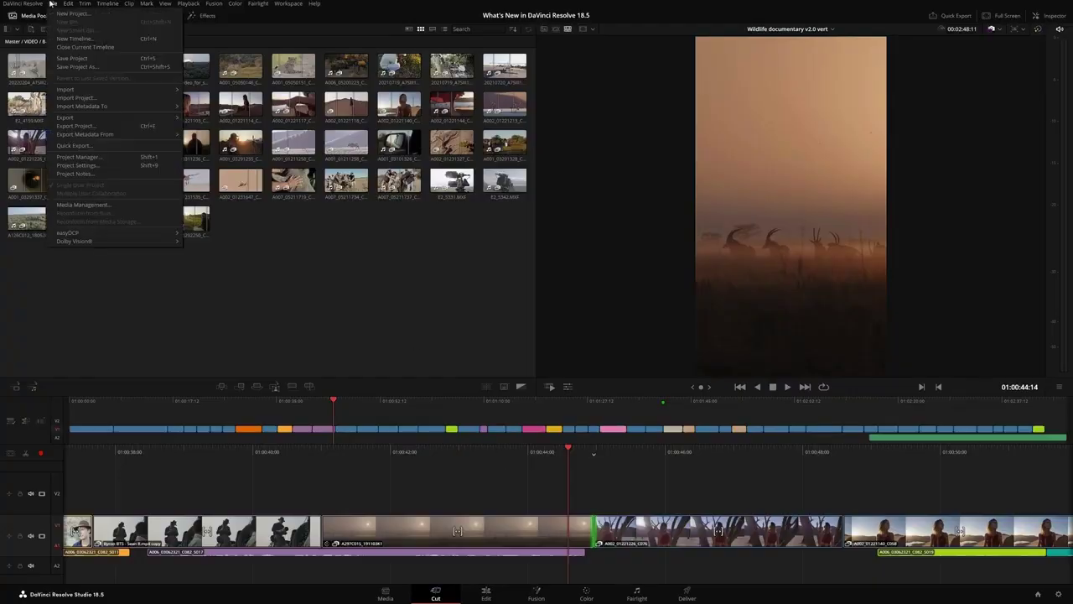
pyautogui.click(113, 148)
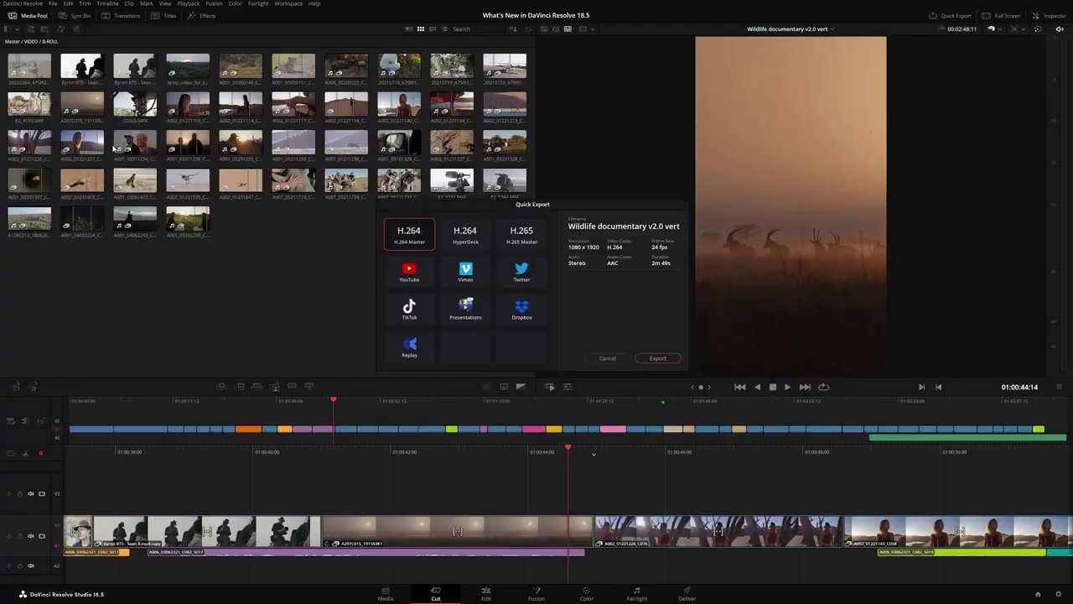
pyautogui.click(426, 309)
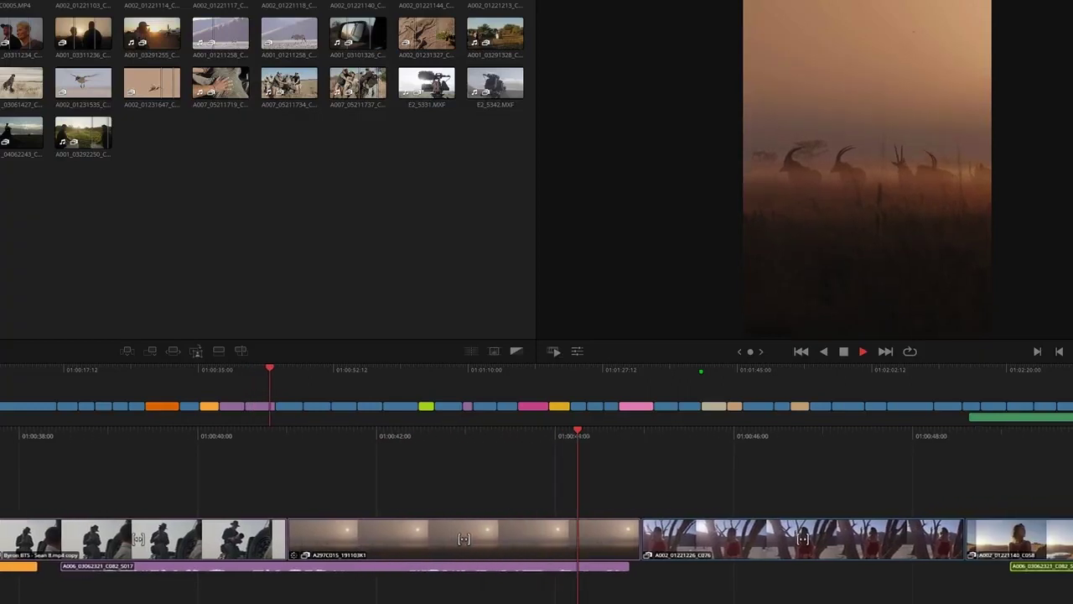
pyautogui.press('space')
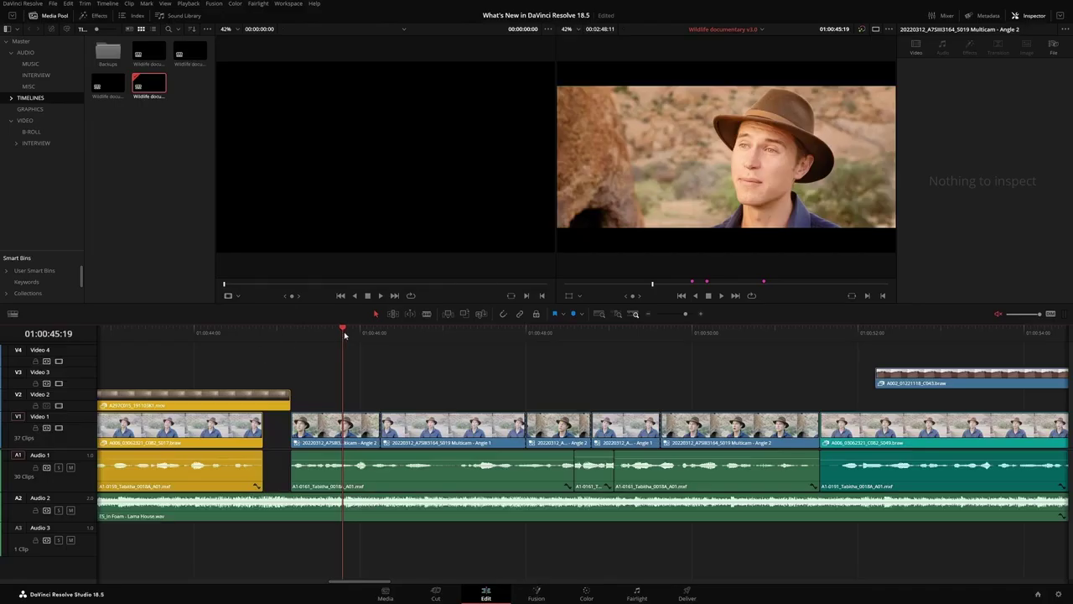
# Step: Flatten the selected Video 1 multicam clips into their source clips
pyautogui.moveTo(344, 336); pyautogui.dragTo(729, 344)
pyautogui.moveTo(346, 383); pyautogui.dragTo(730, 424)
pyautogui.rightClick(696, 423)
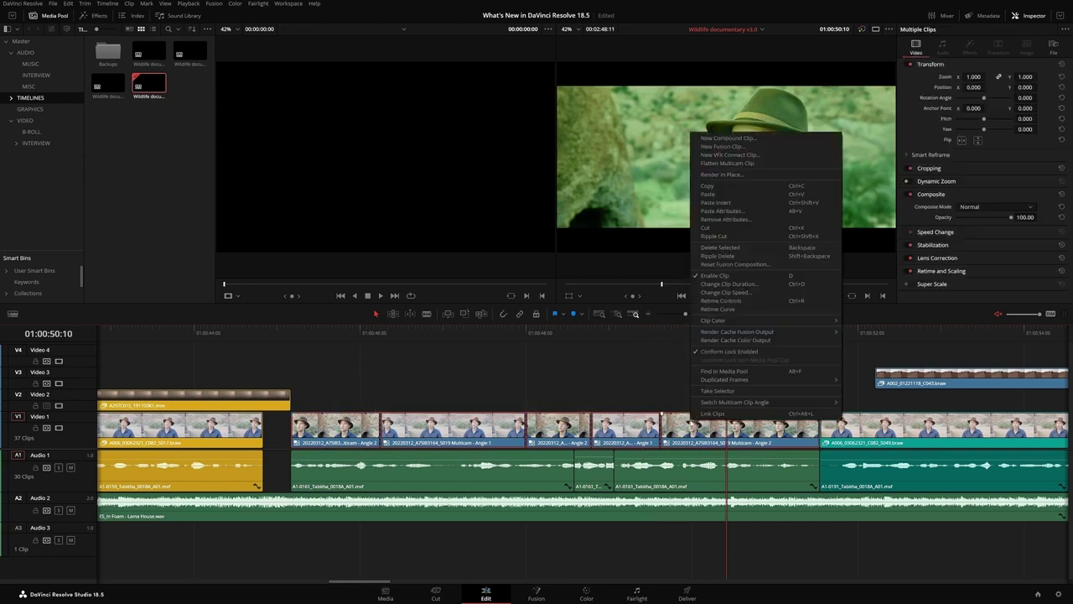
pyautogui.click(767, 163)
# Step: Add two music volume keyframes and dip the music to about -8.83 dB between them
pyautogui.moveTo(729, 343); pyautogui.dragTo(358, 353)
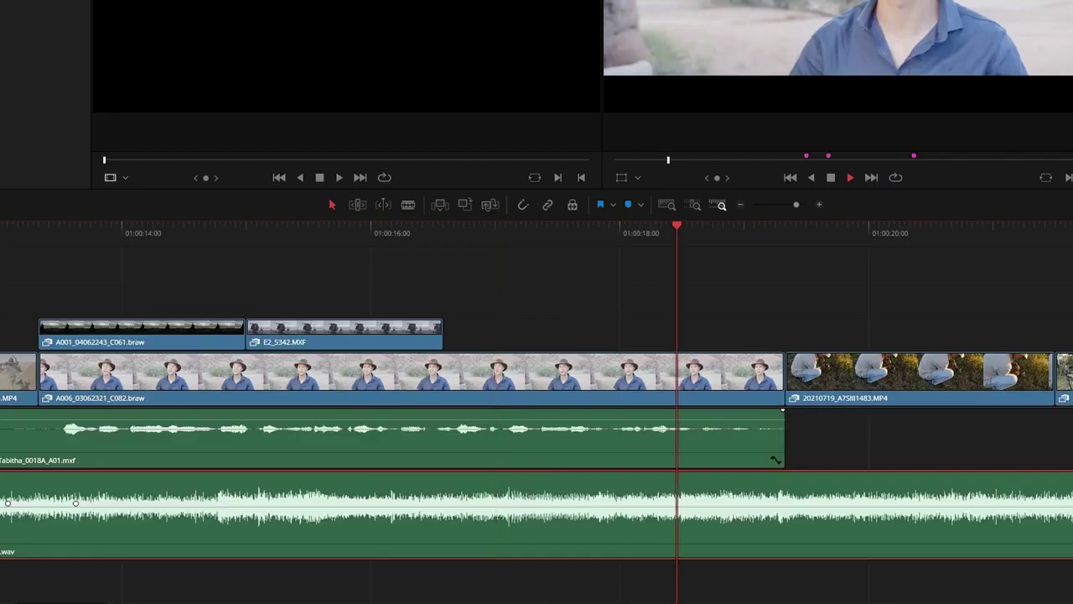
pyautogui.keyDown('alt'); pyautogui.click(740, 503); pyautogui.keyUp('alt')
pyautogui.keyDown('alt'); pyautogui.click(812, 504); pyautogui.keyUp('alt')
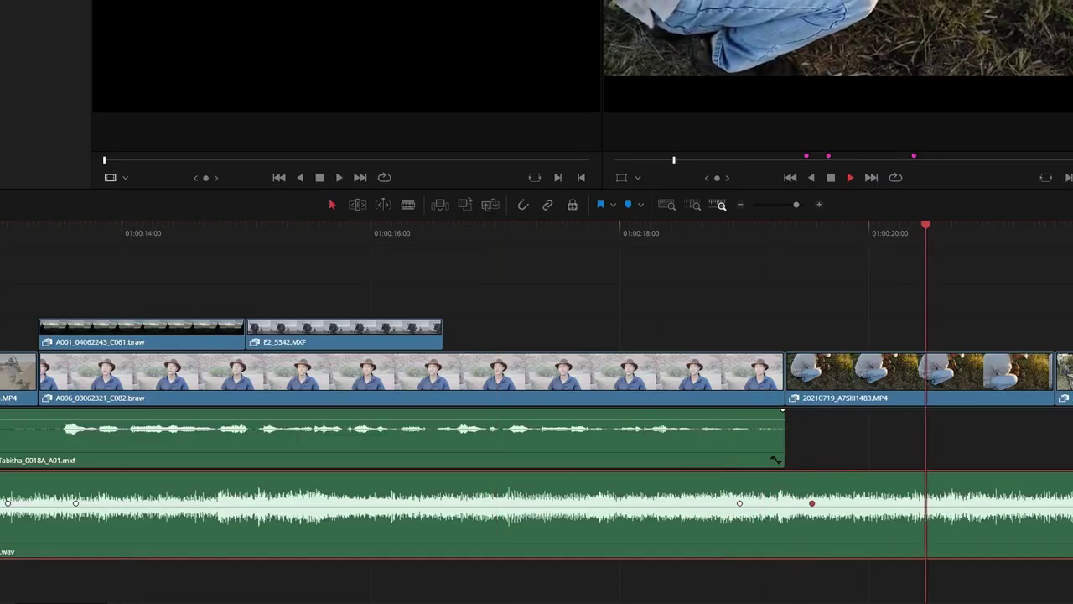
pyautogui.click(193, 241)
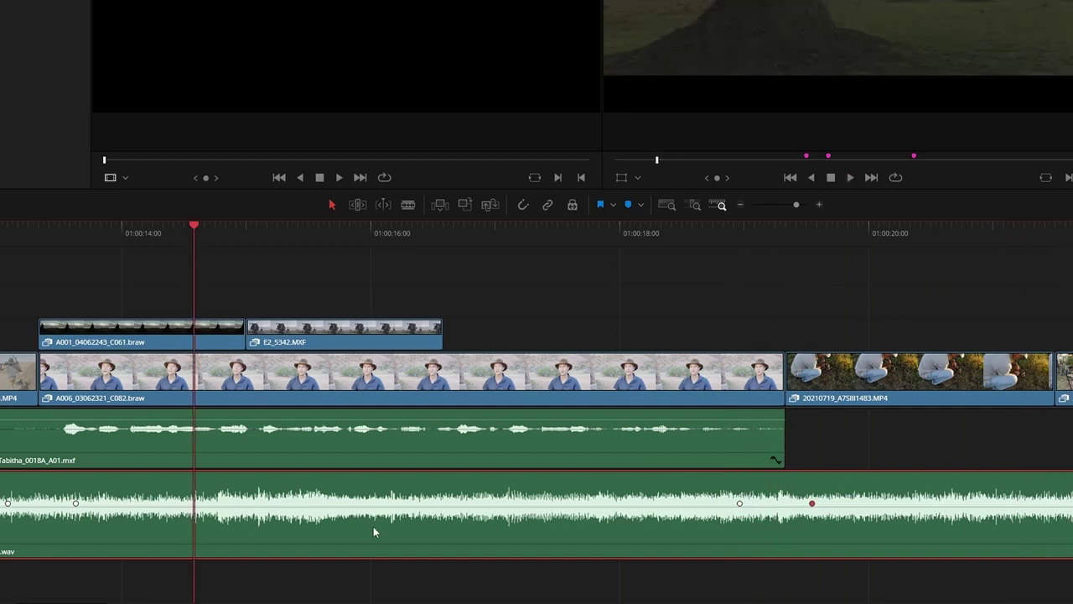
pyautogui.press('space')
pyautogui.moveTo(374, 503); pyautogui.dragTo(379, 514)
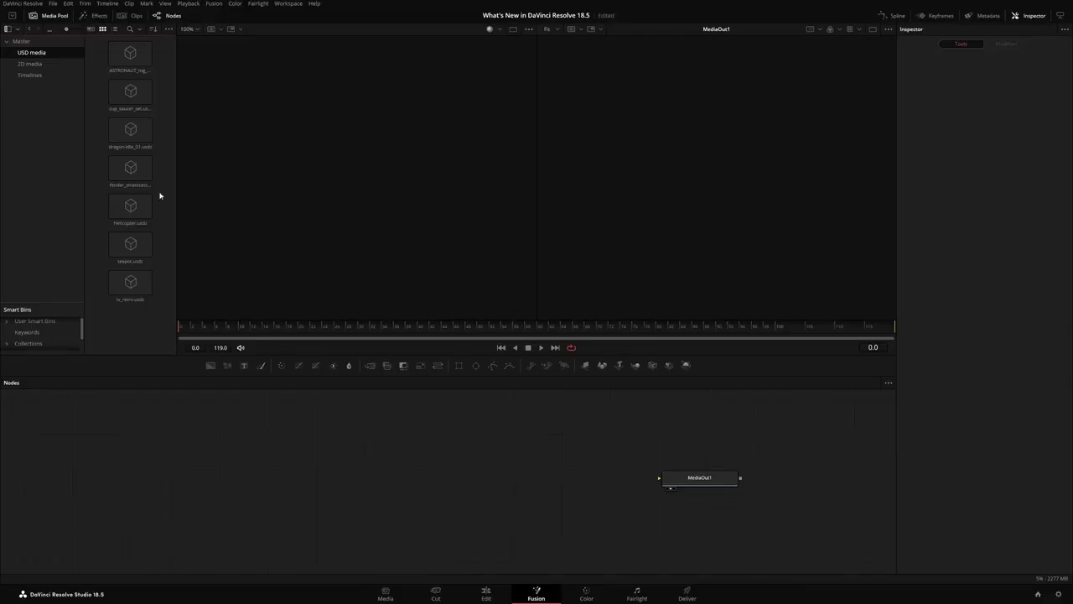
# Step: Load the guitar USD model into the node tree, slide it right, and turn and shrink it
pyautogui.moveTo(134, 172); pyautogui.dragTo(397, 184)
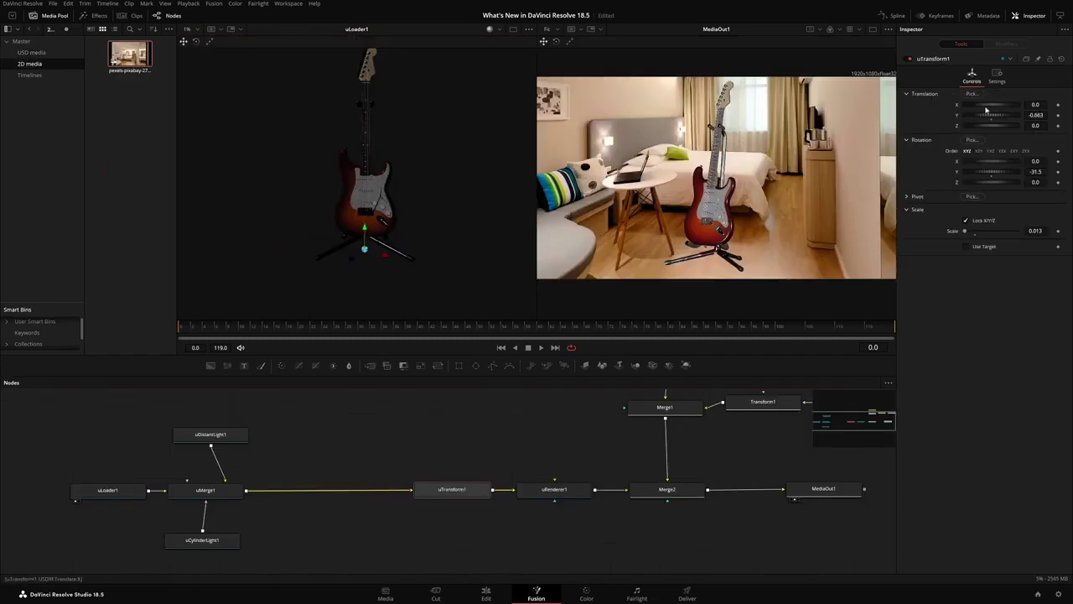
pyautogui.moveTo(986, 109); pyautogui.dragTo(1000, 107)
pyautogui.moveTo(1036, 171); pyautogui.dragTo(1024, 171)
# Step: Move the USD cylinder light to the left over the room photo
pyautogui.click(218, 437)
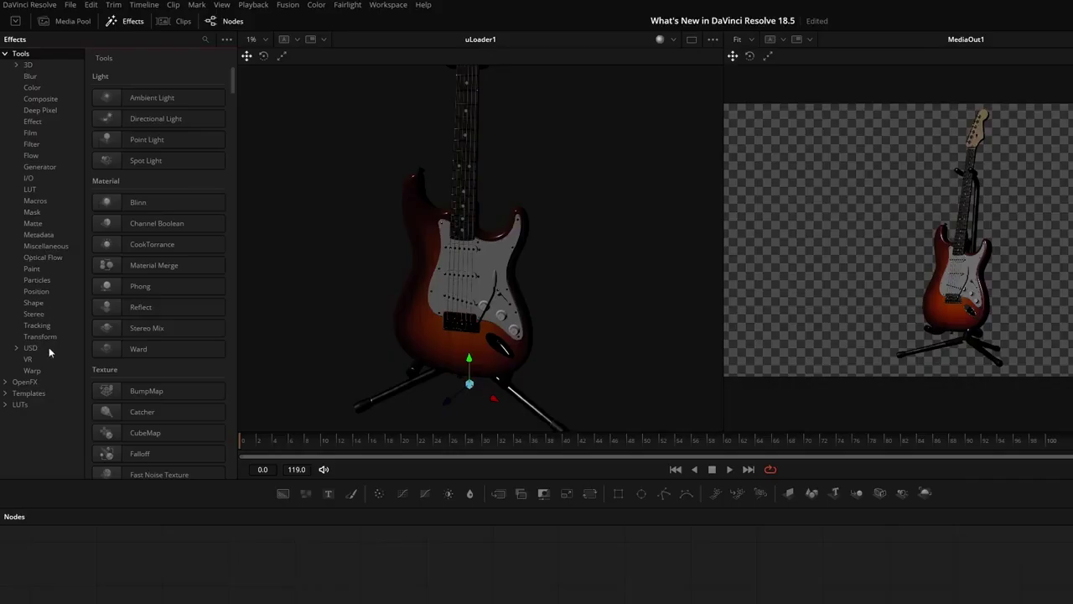
pyautogui.click(32, 348)
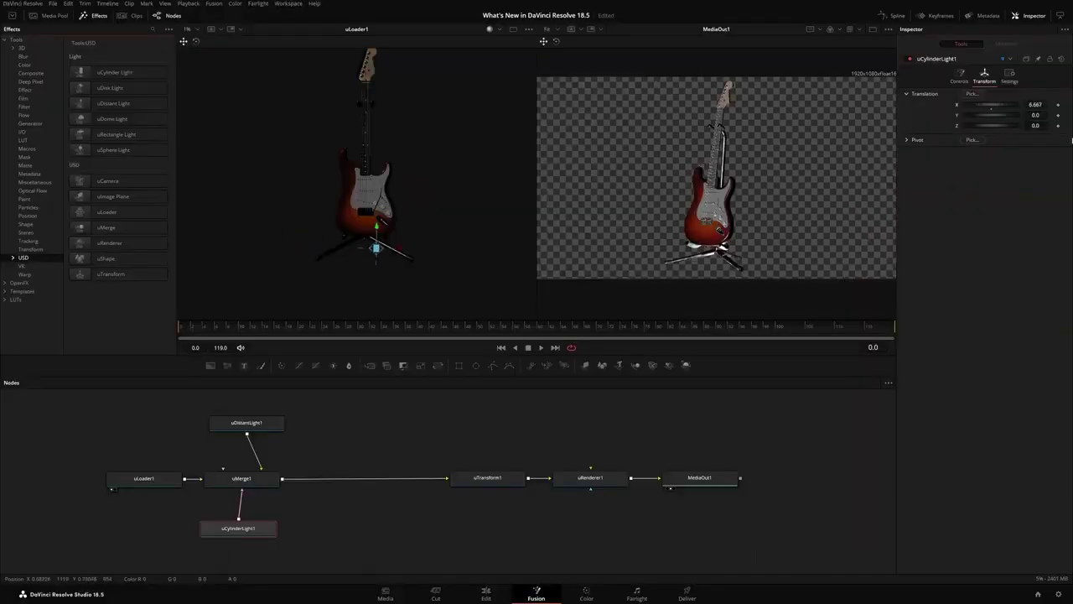
pyautogui.moveTo(390, 249); pyautogui.dragTo(274, 136)
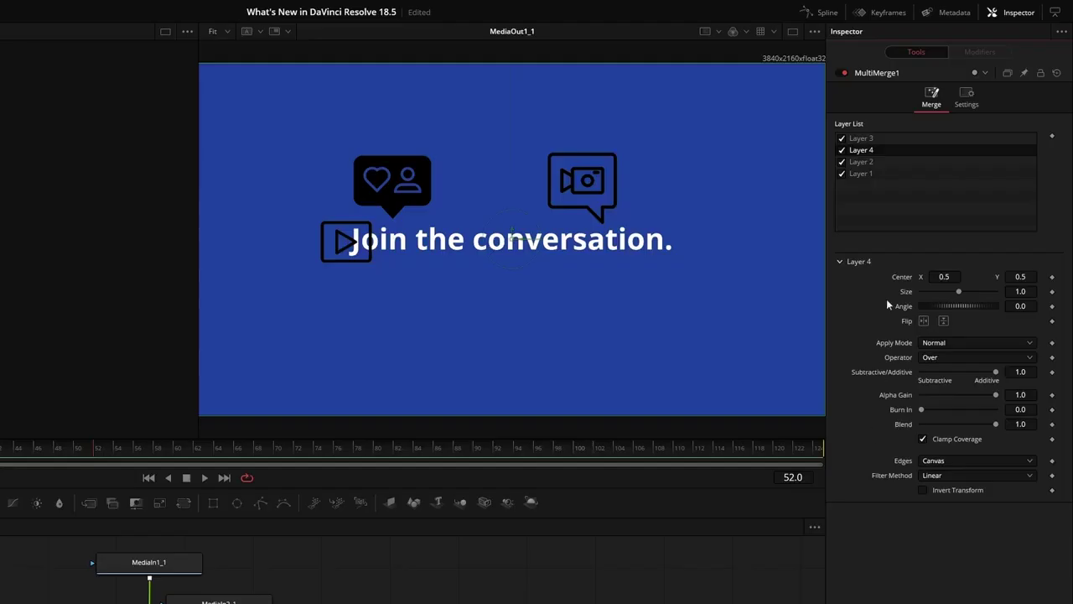
# Step: Move Layer 3 below Layer 4 and hide it, then shift the heart icon right and fade it slightly
pyautogui.moveTo(887, 139); pyautogui.dragTo(886, 154)
pyautogui.click(842, 150)
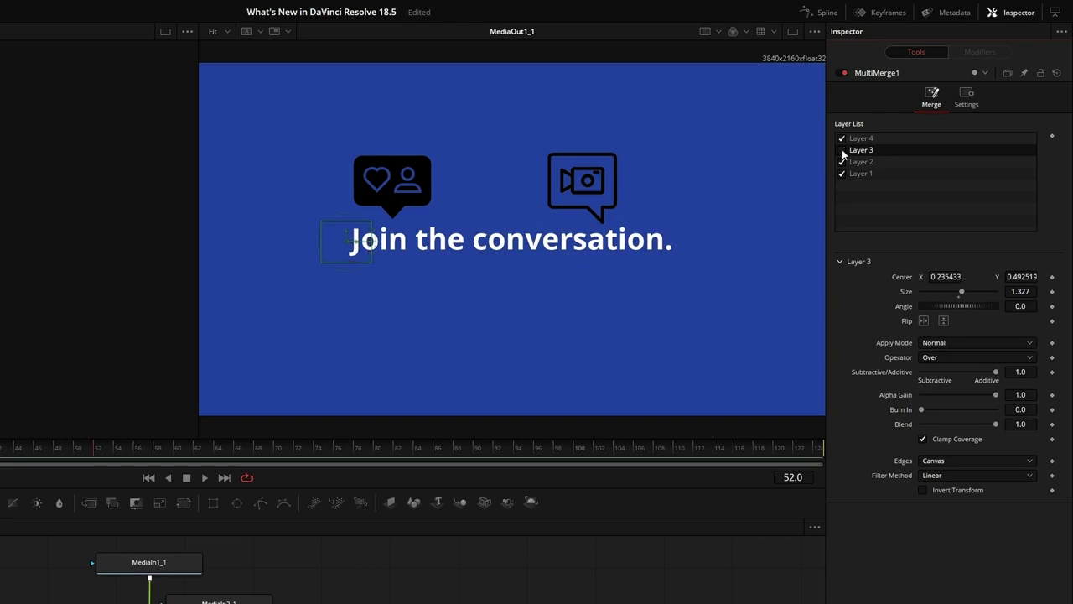
pyautogui.click(880, 166)
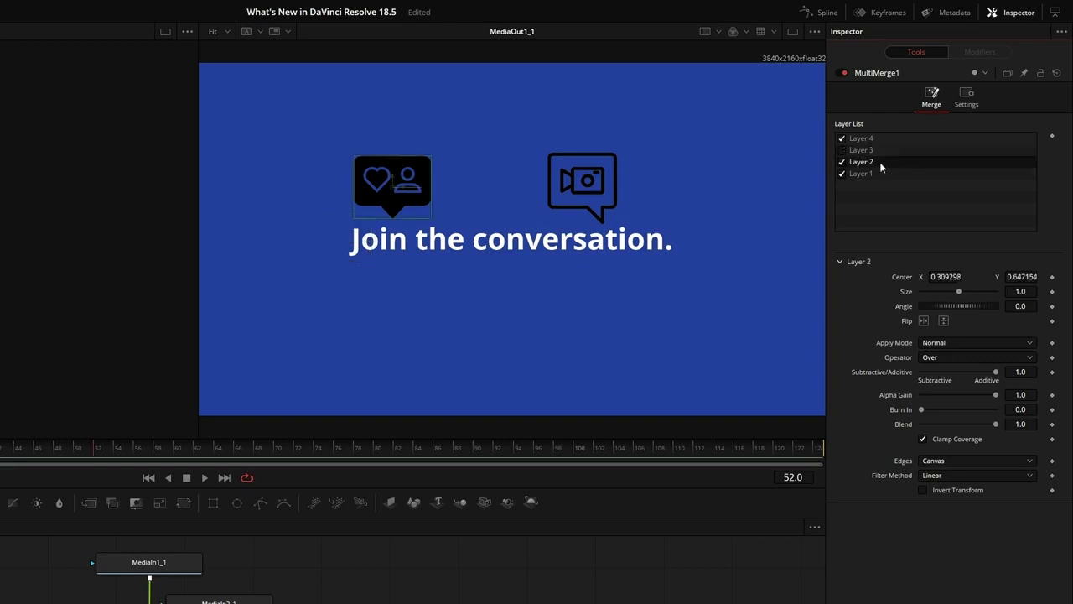
pyautogui.moveTo(943, 277); pyautogui.dragTo(958, 295)
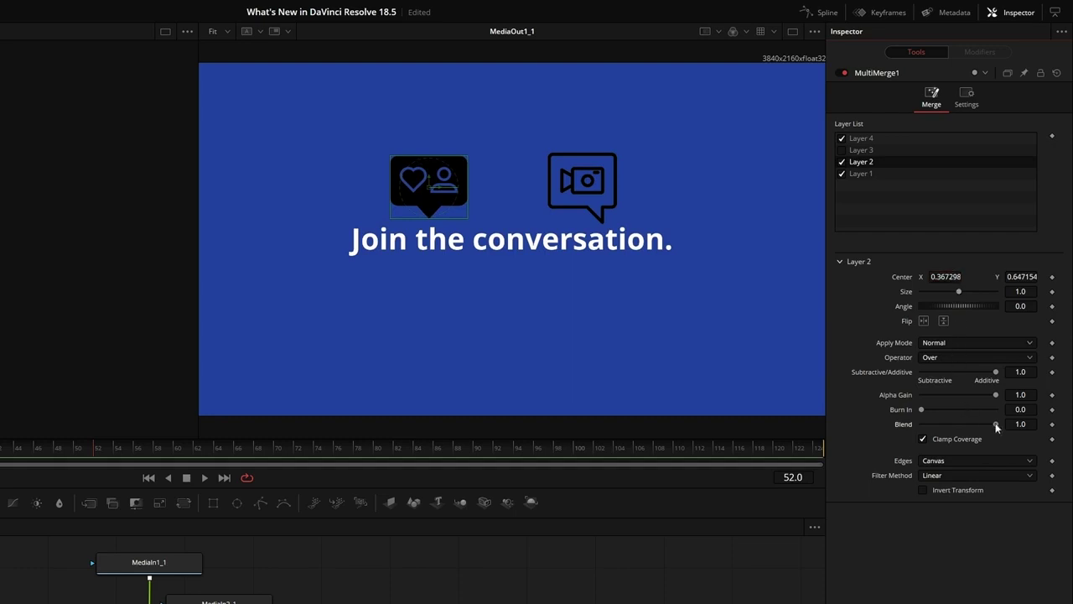
pyautogui.moveTo(995, 424)
pyautogui.mouseDown()
pyautogui.moveTo(930, 422)
pyautogui.moveTo(987, 424)
pyautogui.mouseUp()
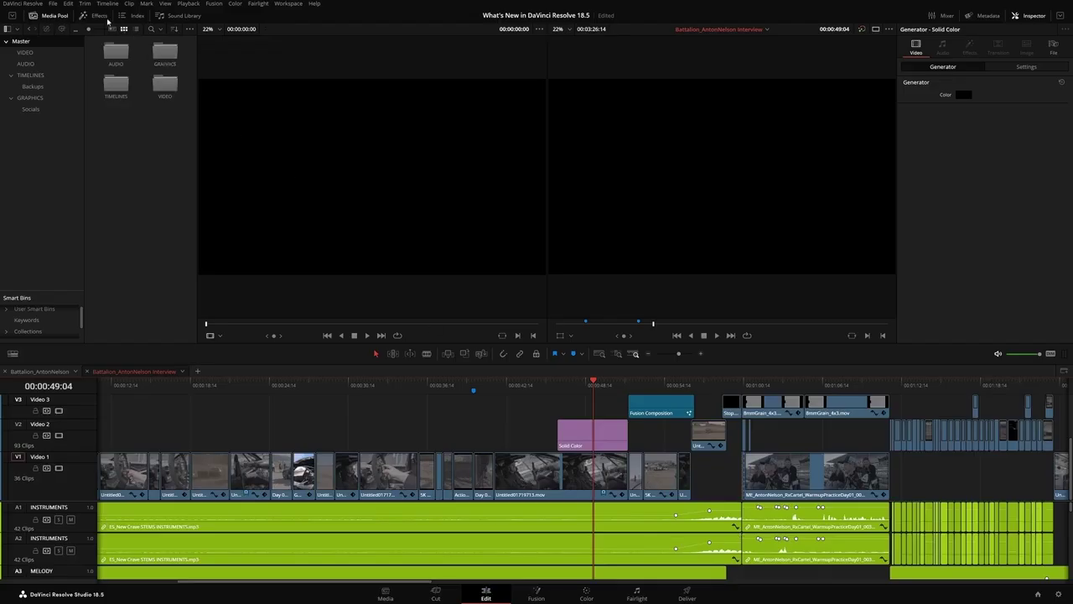
# Step: Add the Clean and Simple title to Video 3 and re-enable tone mapping for Fusion conversions
pyautogui.click(101, 16)
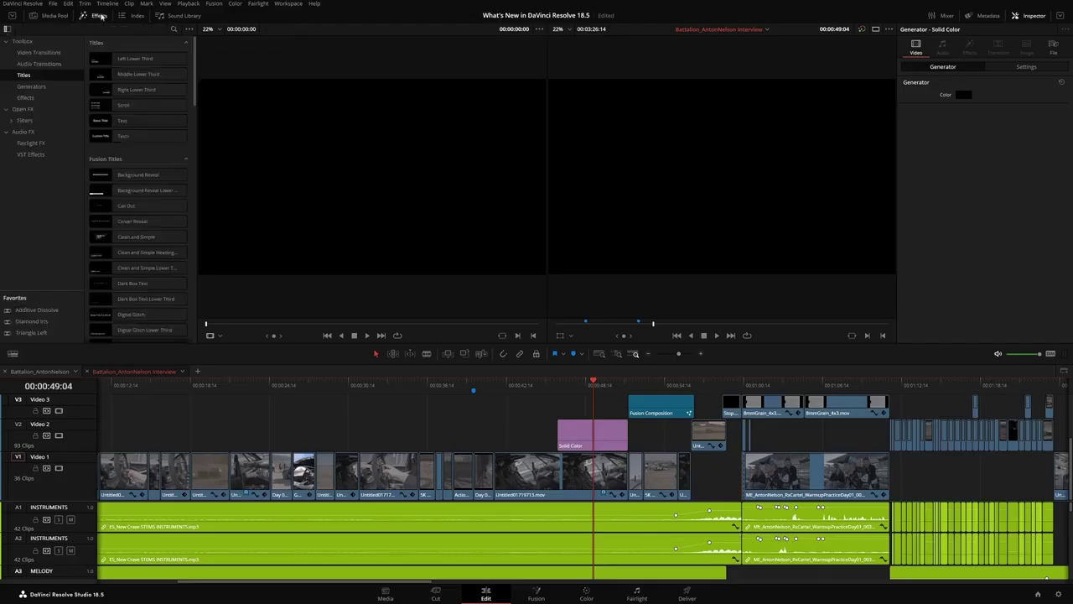
pyautogui.moveTo(136, 237); pyautogui.dragTo(603, 385)
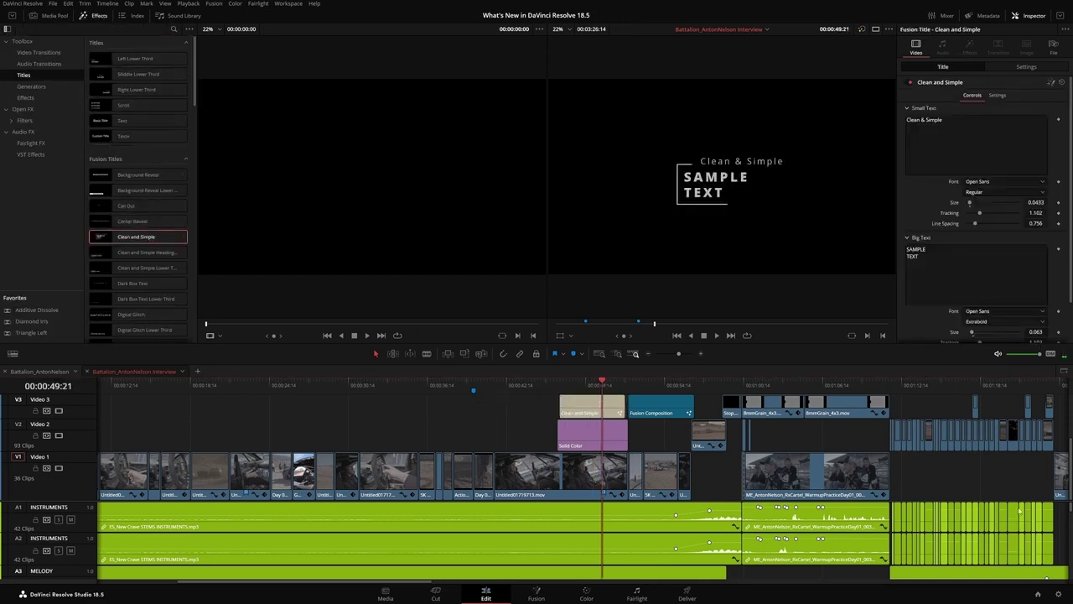
pyautogui.click(1059, 596)
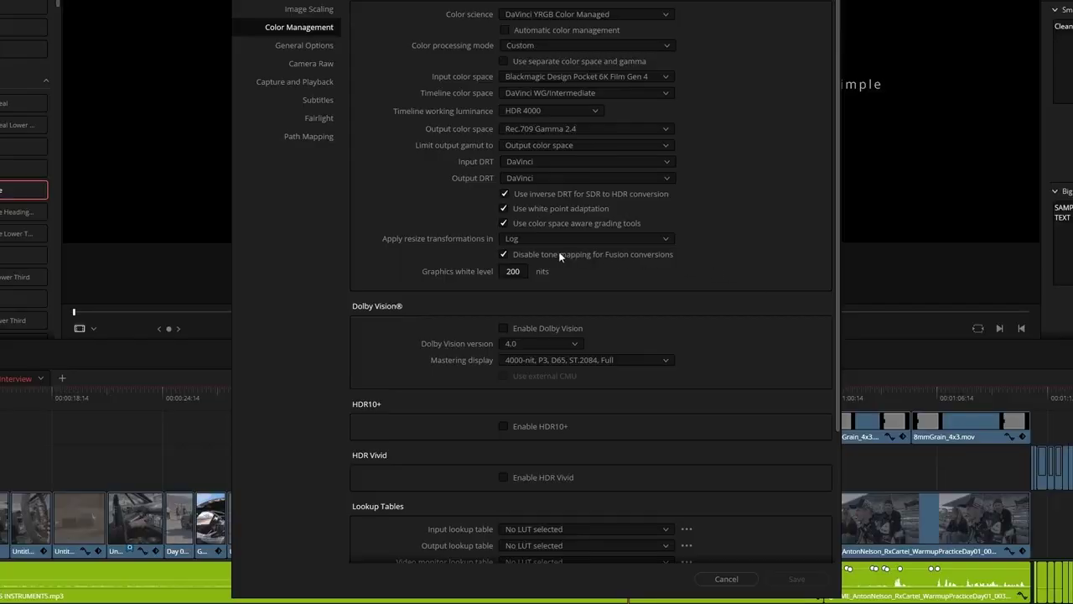
pyautogui.click(504, 255)
pyautogui.click(793, 579)
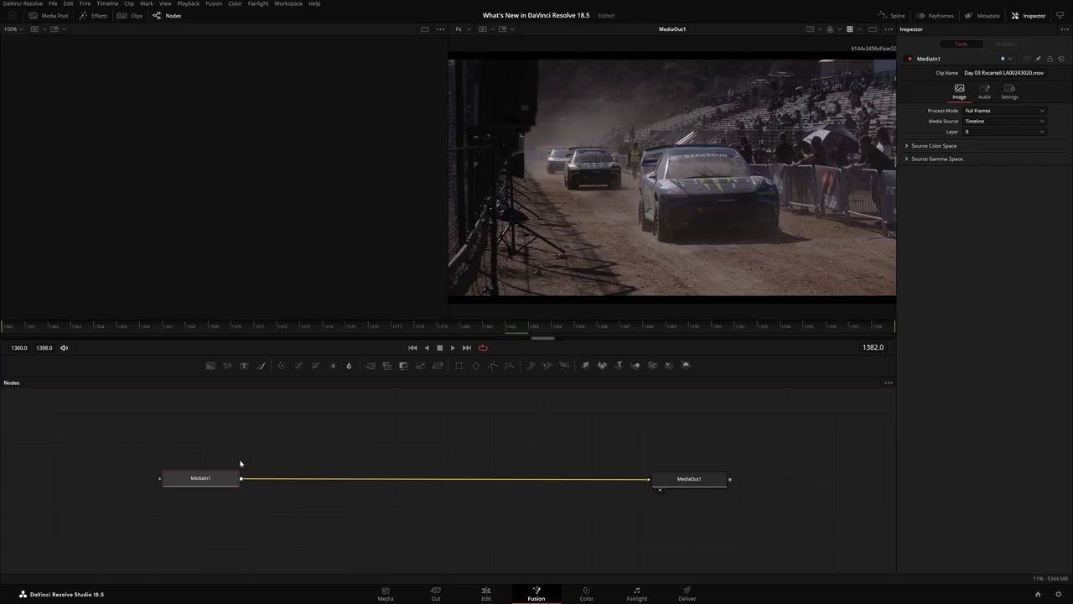
# Step: Insert a DepthMap node after MediaIn1 by searching for 'depth'
pyautogui.hotkey('shift', 'space')
pyautogui.write('depth')
pyautogui.press('Down')
pyautogui.press('Return')
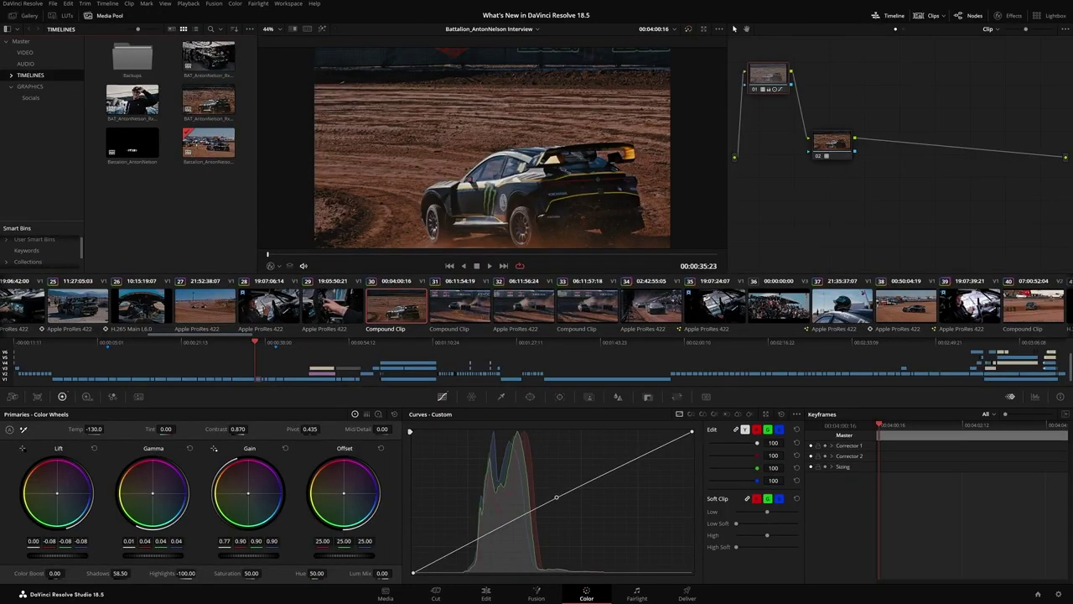
# Step: Turn off Use Project Settings for the interview timeline and set its color space to DaVinci WG/Intermediate
pyautogui.rightClick(206, 97)
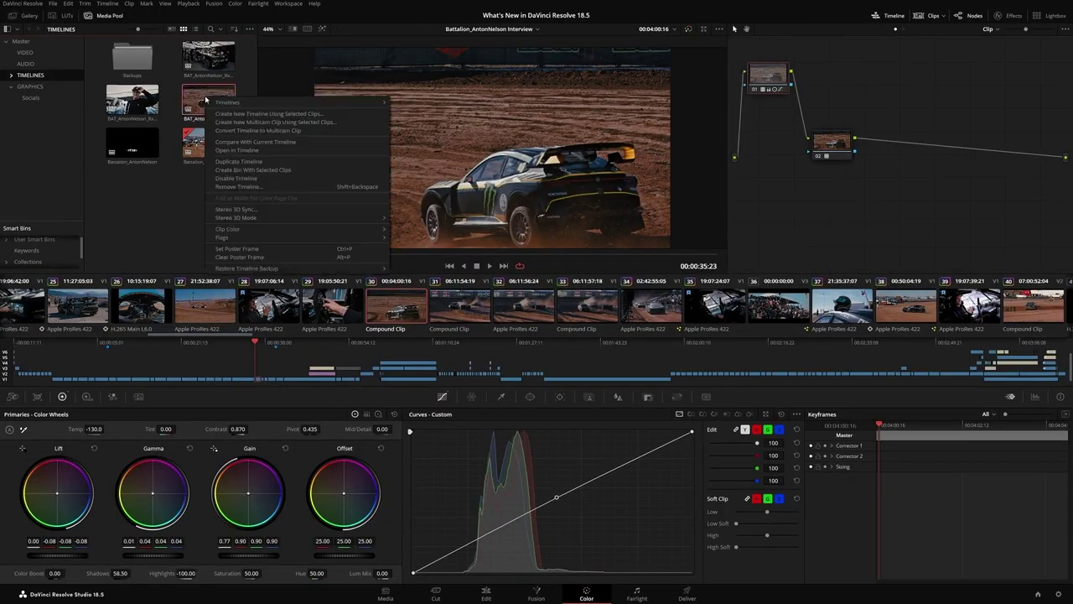
pyautogui.moveTo(252, 103)
pyautogui.click(457, 102)
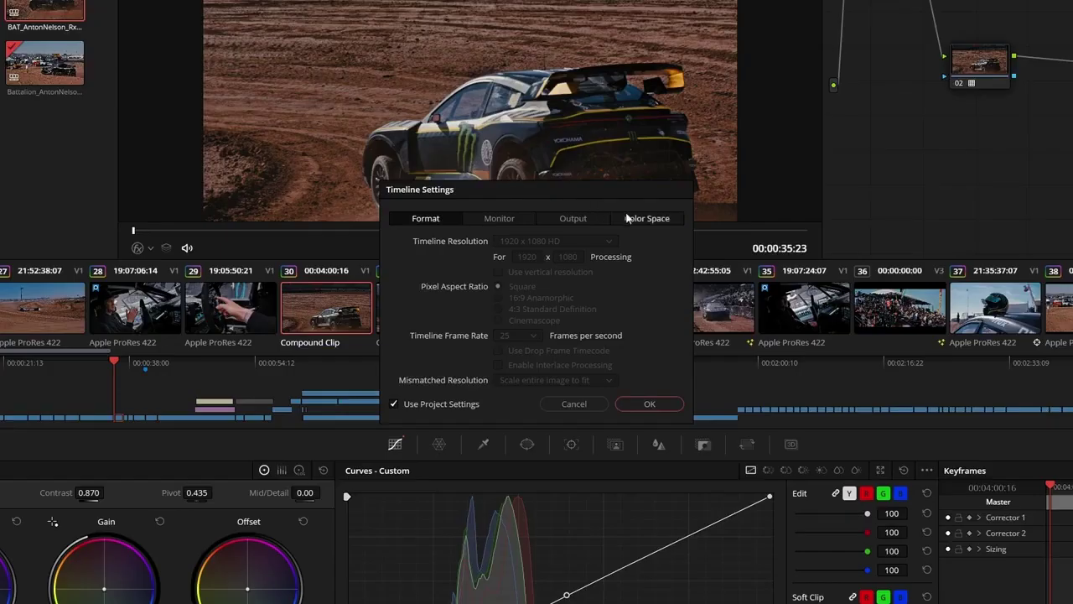
pyautogui.click(627, 248)
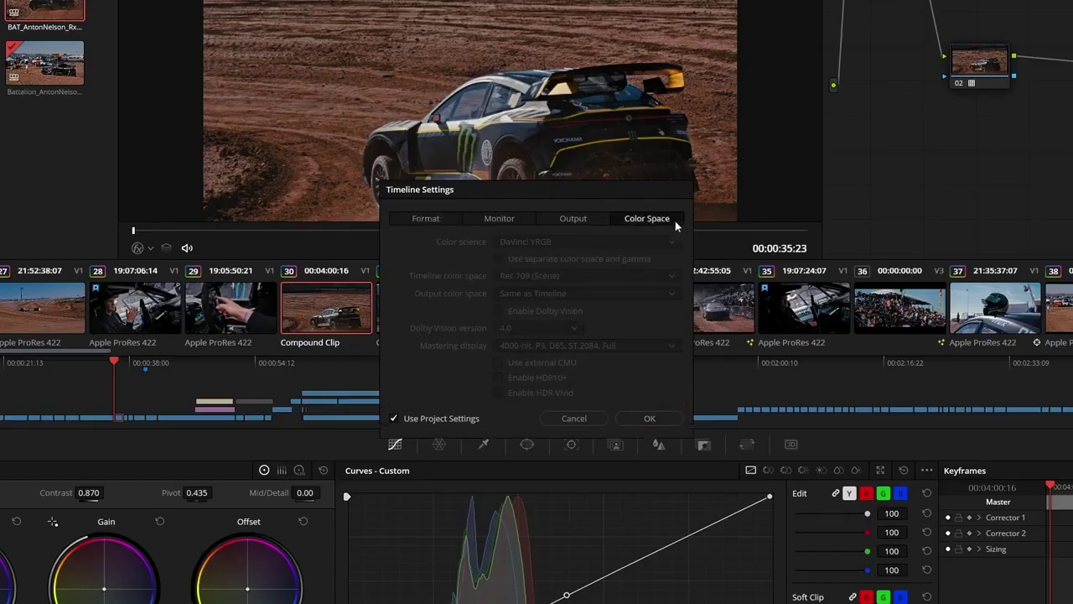
pyautogui.click(414, 418)
pyautogui.click(575, 275)
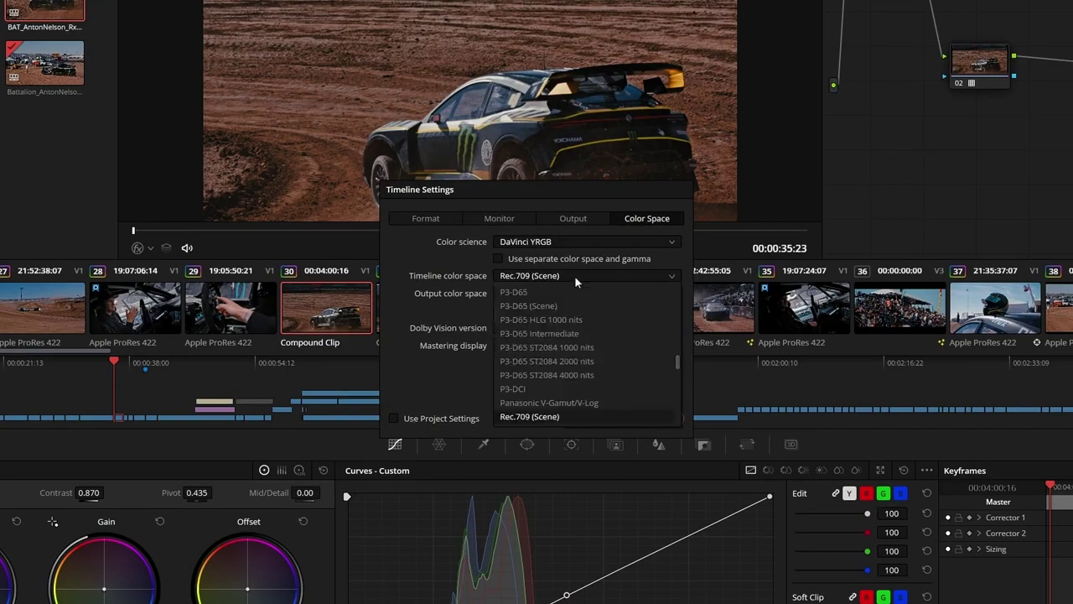
pyautogui.scroll(5, 598, 337)
pyautogui.click(610, 344)
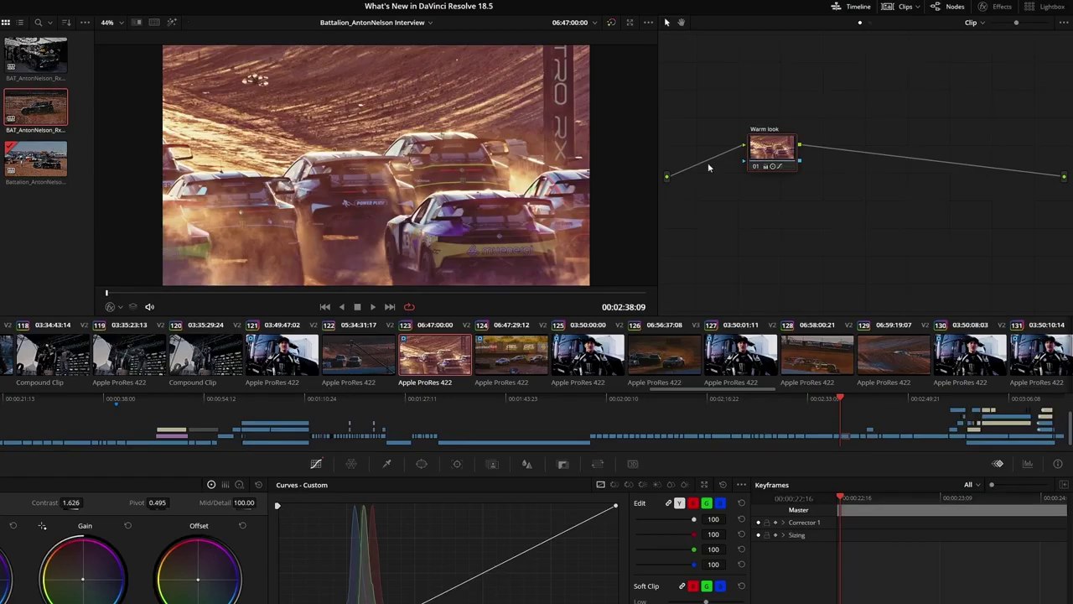
# Step: Set the Warm look node's composite mode to Overlay
pyautogui.rightClick(766, 151)
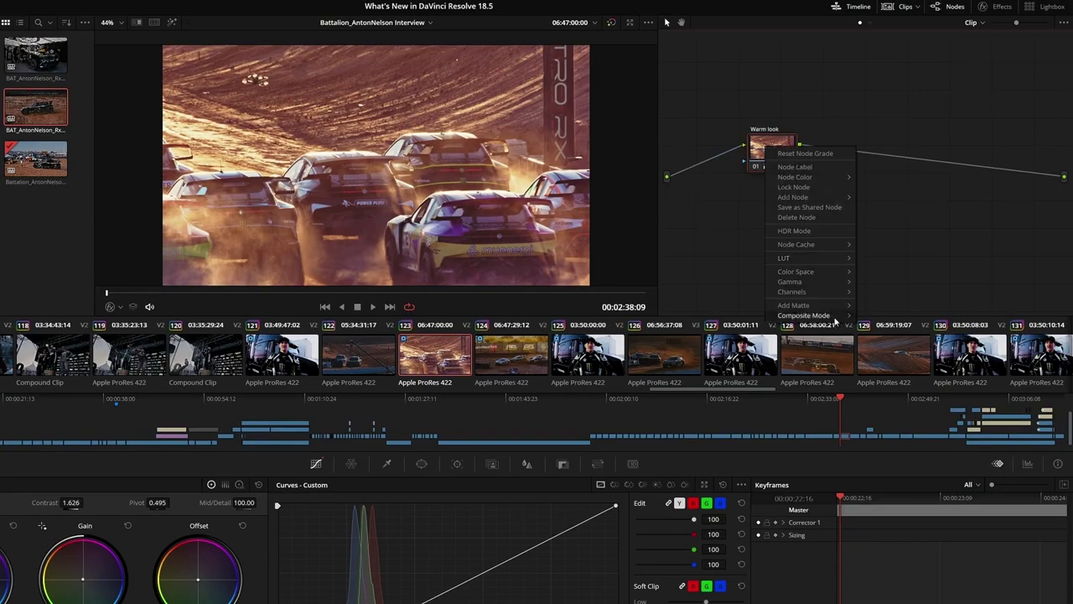
pyautogui.moveTo(837, 317)
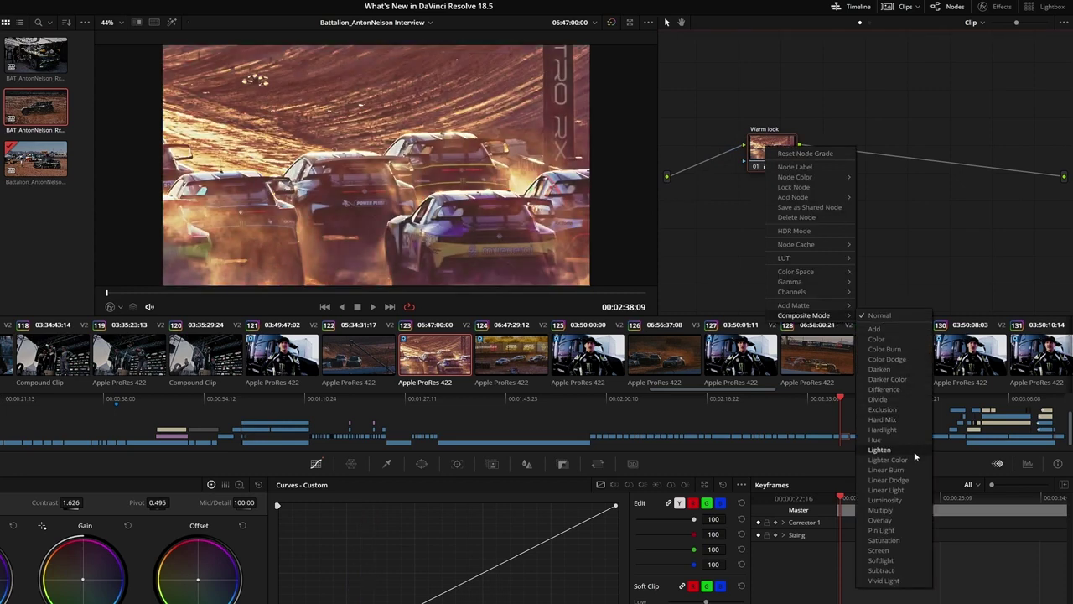
pyautogui.click(880, 520)
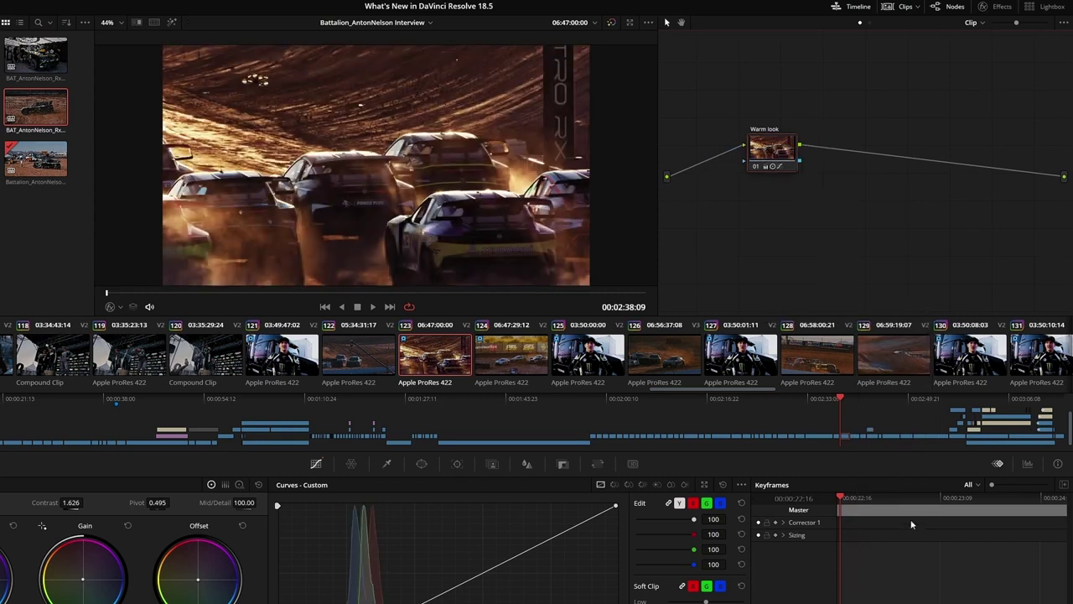
# Step: Play the clip, then apply Color Space Transform to node 03 with input and output colour spaces swapped
pyautogui.press('space')
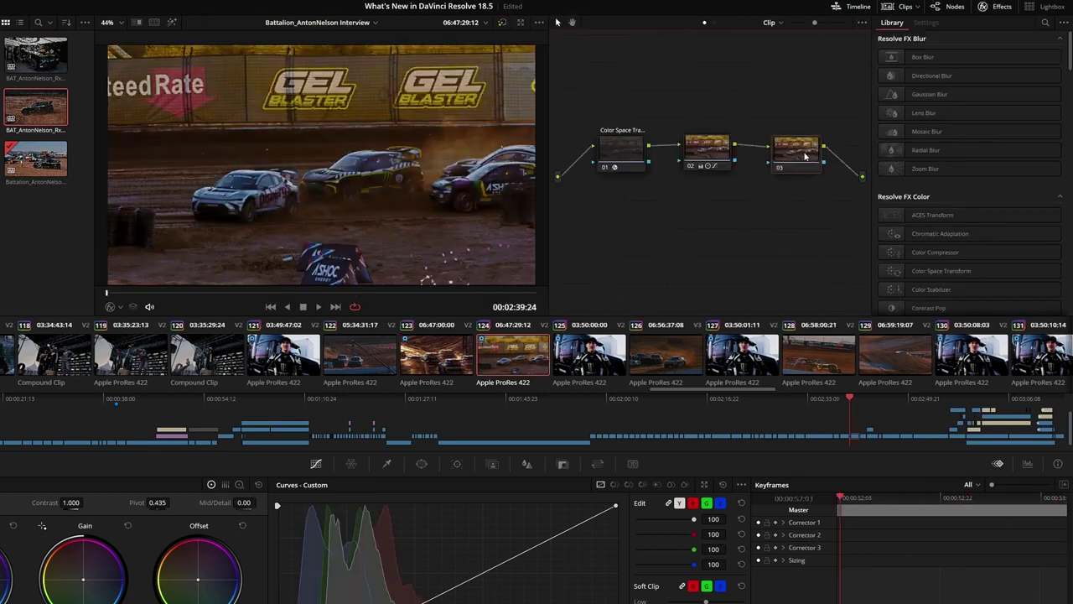
pyautogui.moveTo(805, 156); pyautogui.dragTo(806, 157)
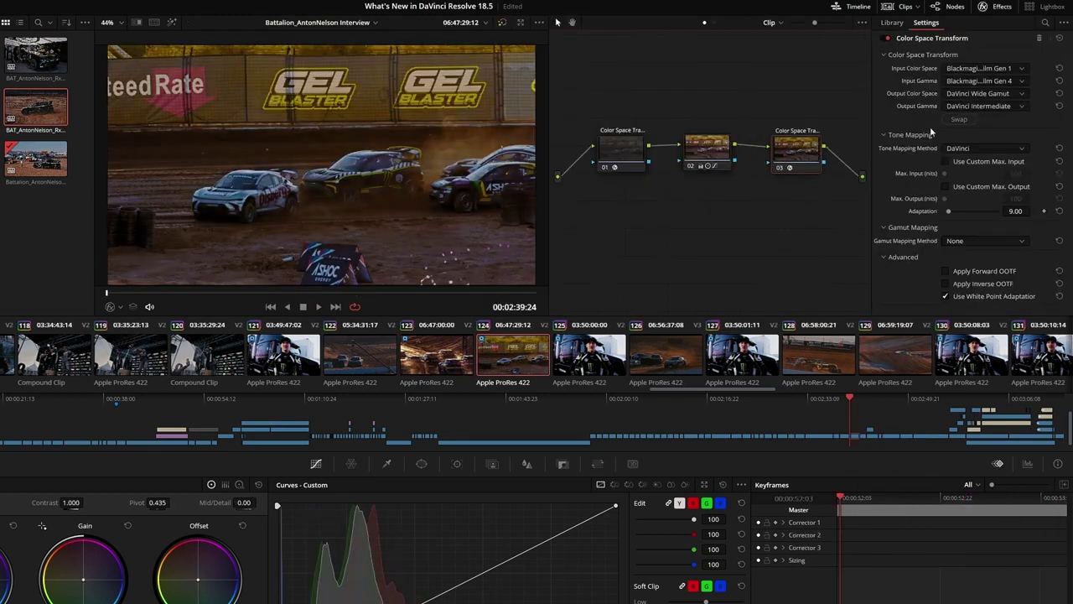
pyautogui.click(960, 119)
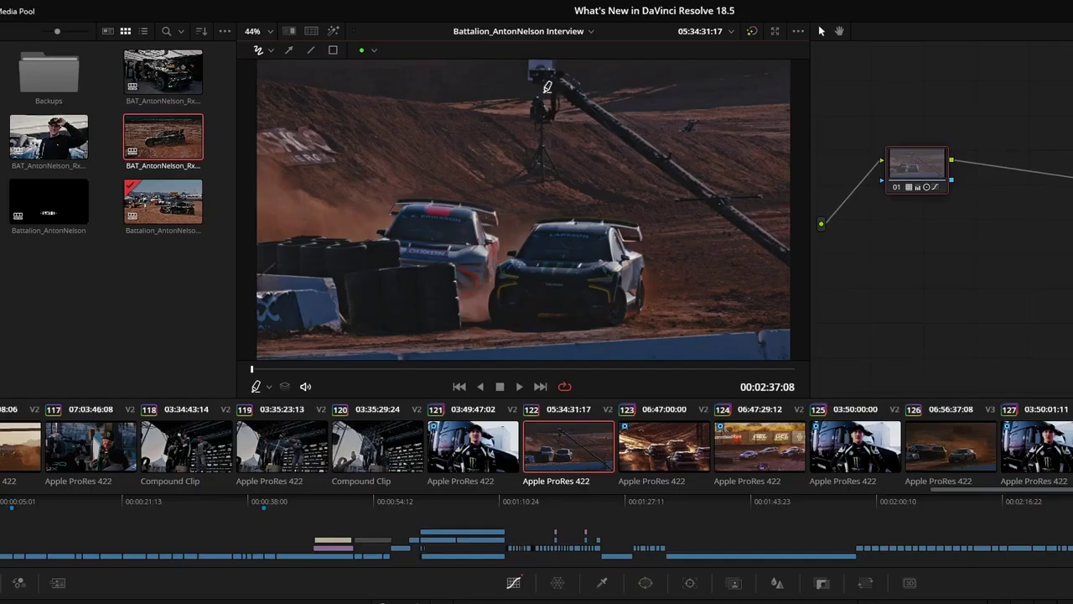
# Step: Outline the camera crane in green, draw two arrows toward it, and nudge the outline up-left
pyautogui.moveTo(562, 67)
pyautogui.mouseDown()
pyautogui.moveTo(505, 91)
pyautogui.moveTo(557, 155)
pyautogui.moveTo(665, 237)
pyautogui.moveTo(774, 266)
pyautogui.moveTo(740, 178)
pyautogui.moveTo(560, 67)
pyautogui.mouseUp()
pyautogui.click(290, 48)
pyautogui.moveTo(438, 172); pyautogui.dragTo(351, 156)
pyautogui.moveTo(764, 84); pyautogui.dragTo(711, 115)
pyautogui.moveTo(722, 167); pyautogui.dragTo(708, 162)
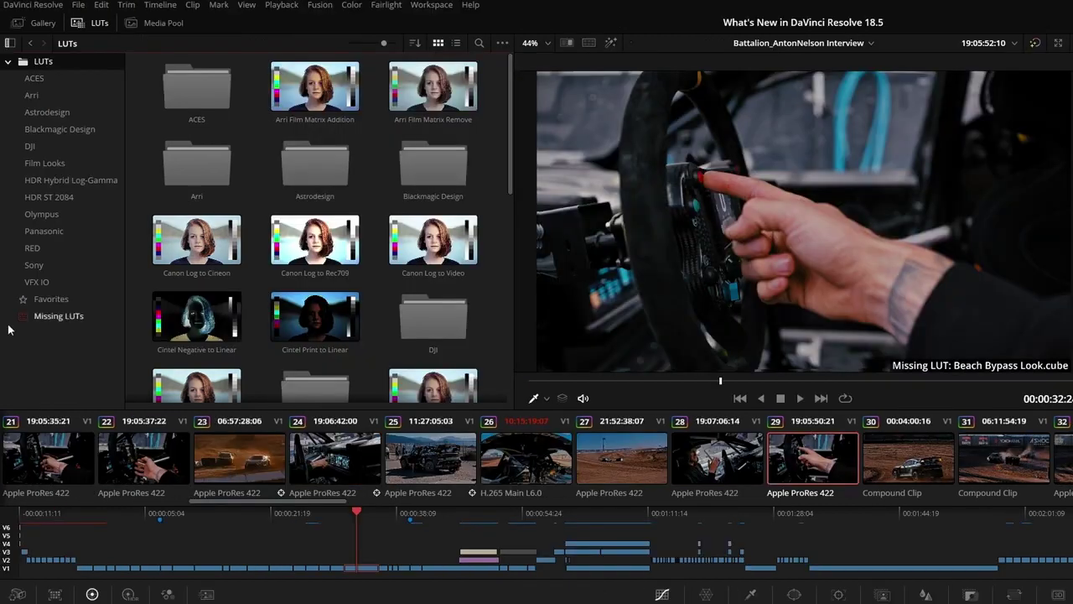
# Step: Filter the LUT list to missing LUTs, then apply Relight to node 02 with Output Surface Map enabled
pyautogui.click(39, 318)
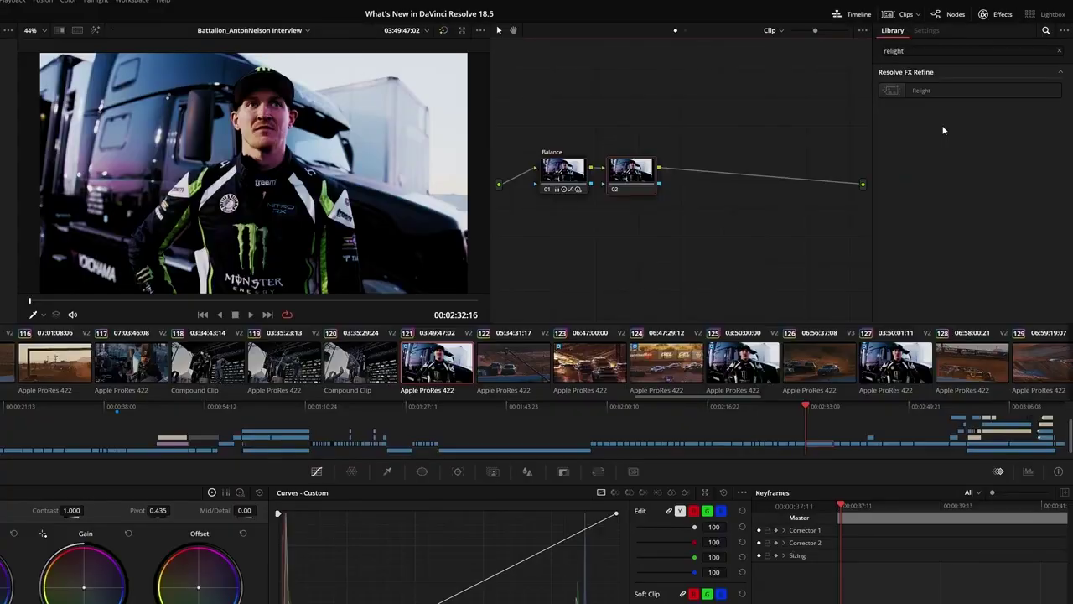
pyautogui.moveTo(922, 90); pyautogui.dragTo(635, 176)
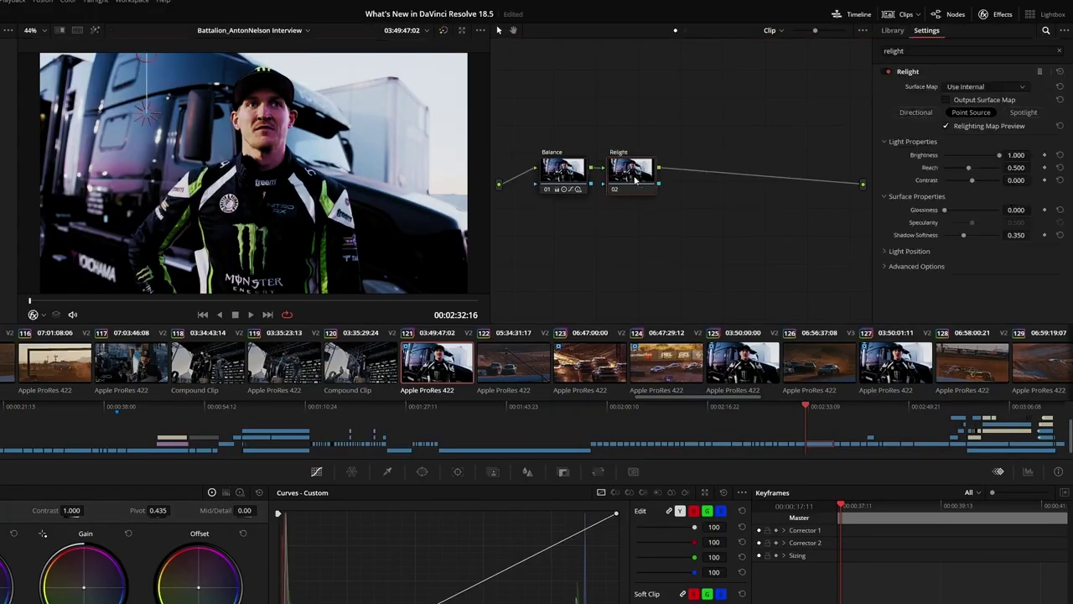
pyautogui.click(950, 99)
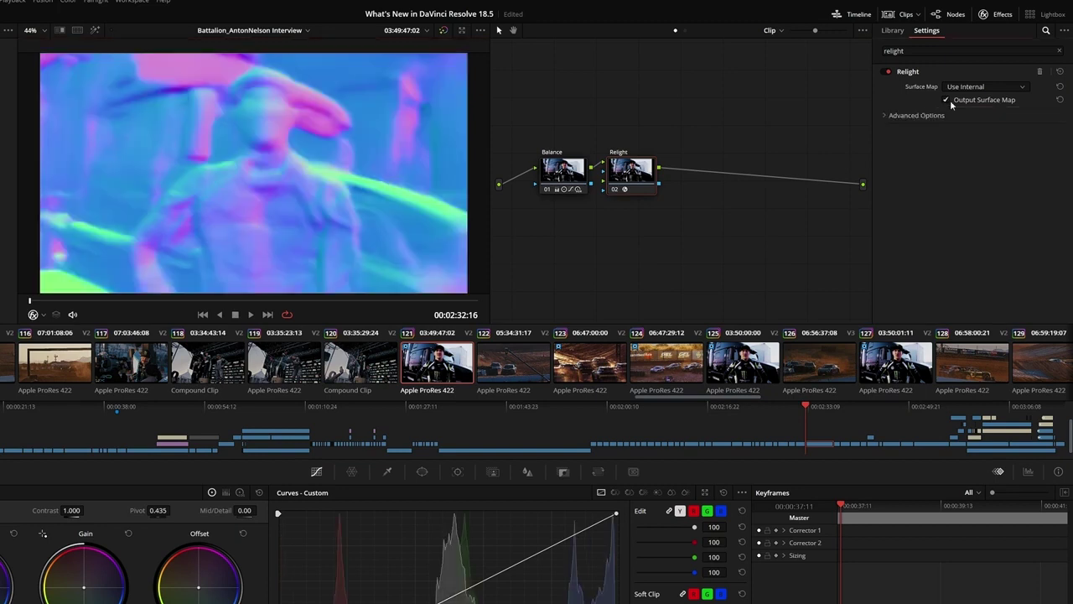
pyautogui.moveTo(630, 170); pyautogui.dragTo(637, 243)
# Step: Add a second Relight node fed by node 02's surface map, with Surface Map set to Use Input 2
pyautogui.click(893, 31)
pyautogui.moveTo(921, 91); pyautogui.dragTo(718, 178)
pyautogui.moveTo(592, 168); pyautogui.dragTo(691, 173)
pyautogui.moveTo(665, 241); pyautogui.dragTo(864, 185)
pyautogui.moveTo(730, 190); pyautogui.dragTo(757, 186)
pyautogui.click(981, 88)
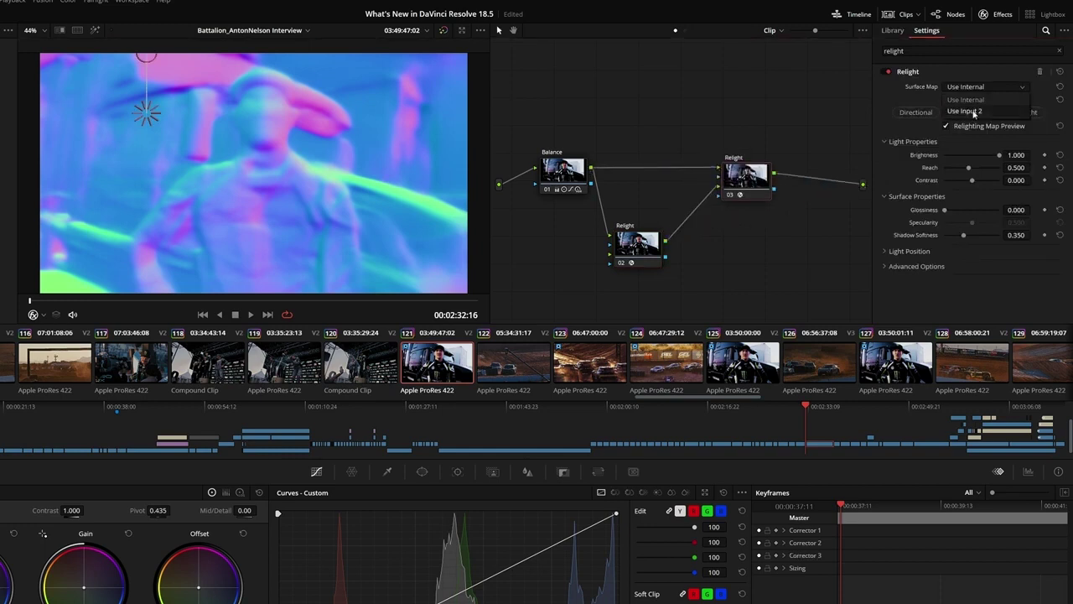
pyautogui.click(971, 110)
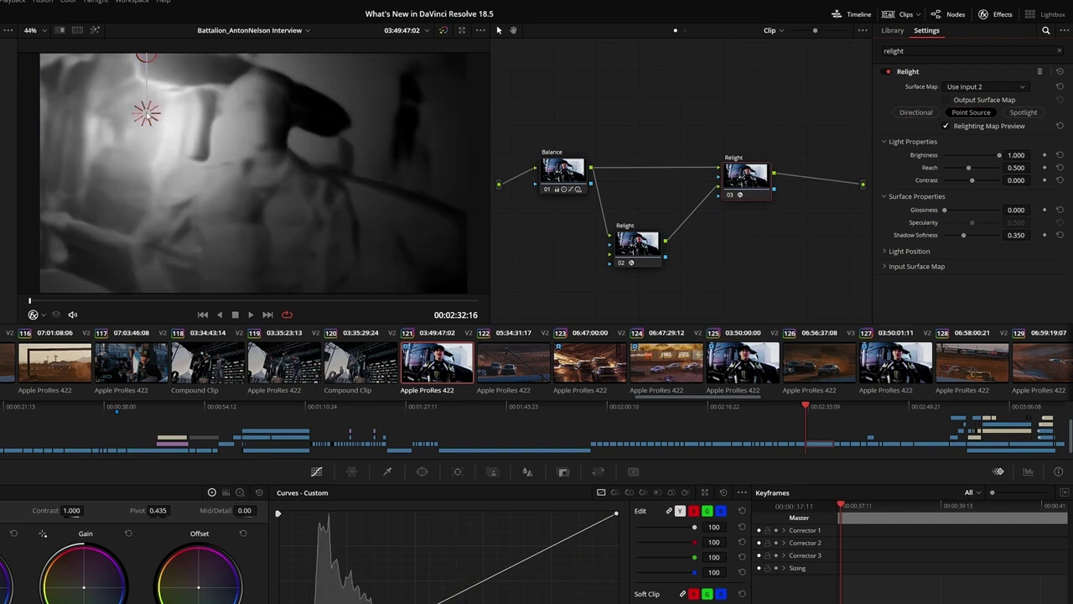
# Step: Position the point light across the driver and turn off the relighting map preview
pyautogui.moveTo(147, 112); pyautogui.dragTo(353, 111)
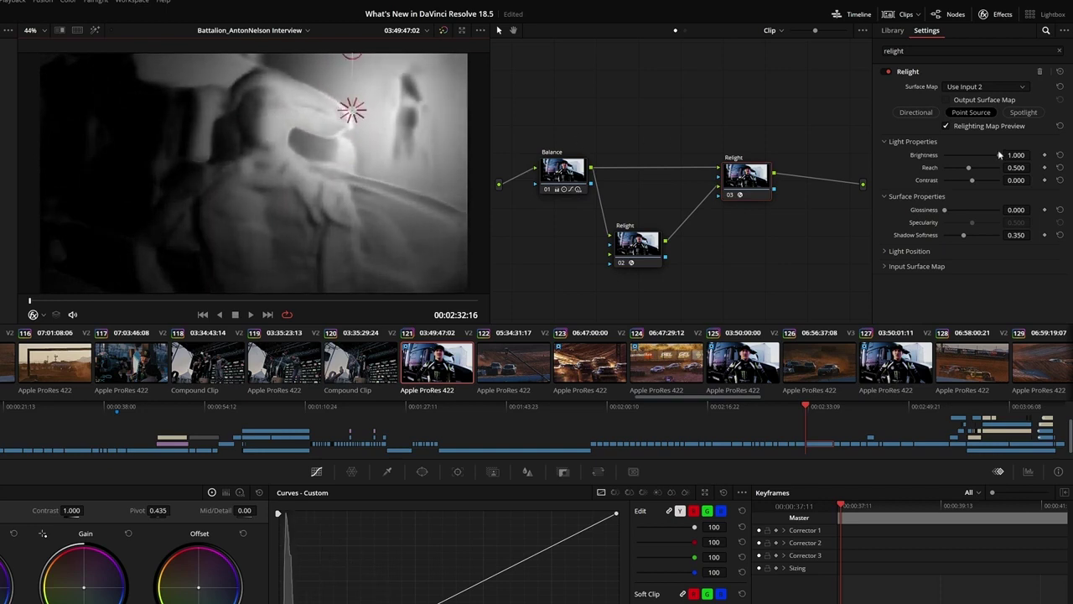
pyautogui.moveTo(1002, 156); pyautogui.dragTo(946, 209)
pyautogui.click(969, 109)
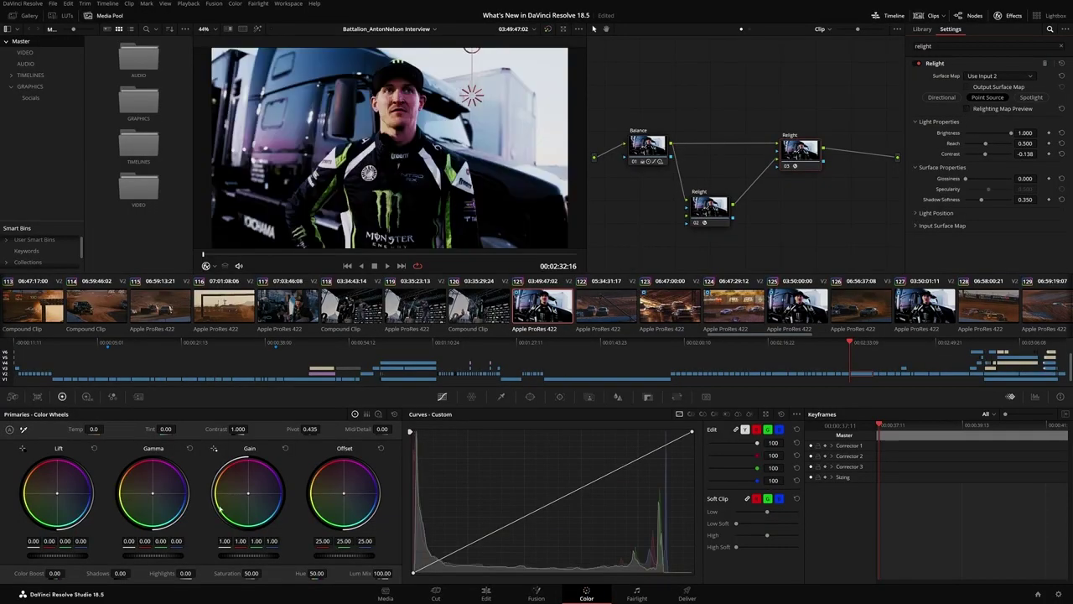
pyautogui.moveTo(472, 94); pyautogui.dragTo(450, 92)
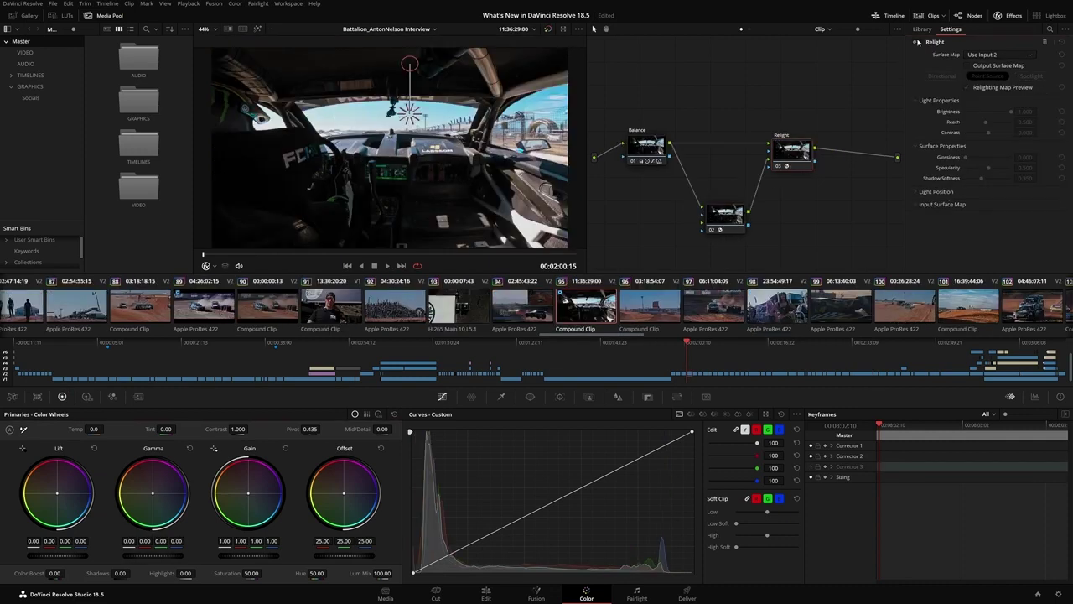
# Step: Relight the compound clip with a directional light swung left and gain raised to 1.93
pyautogui.click(918, 42)
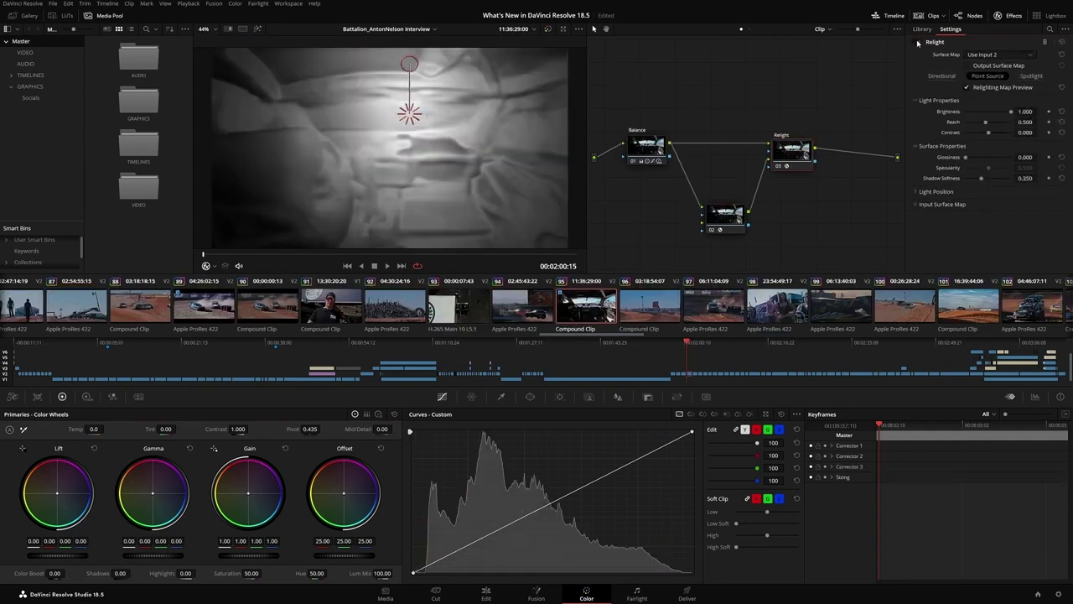
pyautogui.click(938, 75)
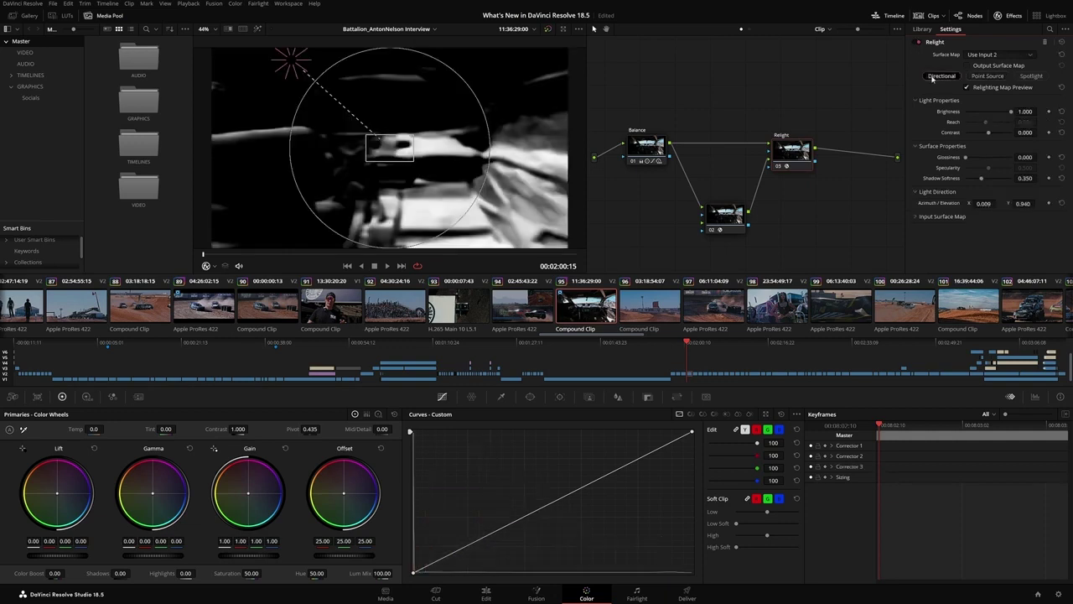
pyautogui.moveTo(384, 61); pyautogui.dragTo(294, 63)
pyautogui.click(967, 87)
pyautogui.moveTo(230, 551); pyautogui.dragTo(256, 552)
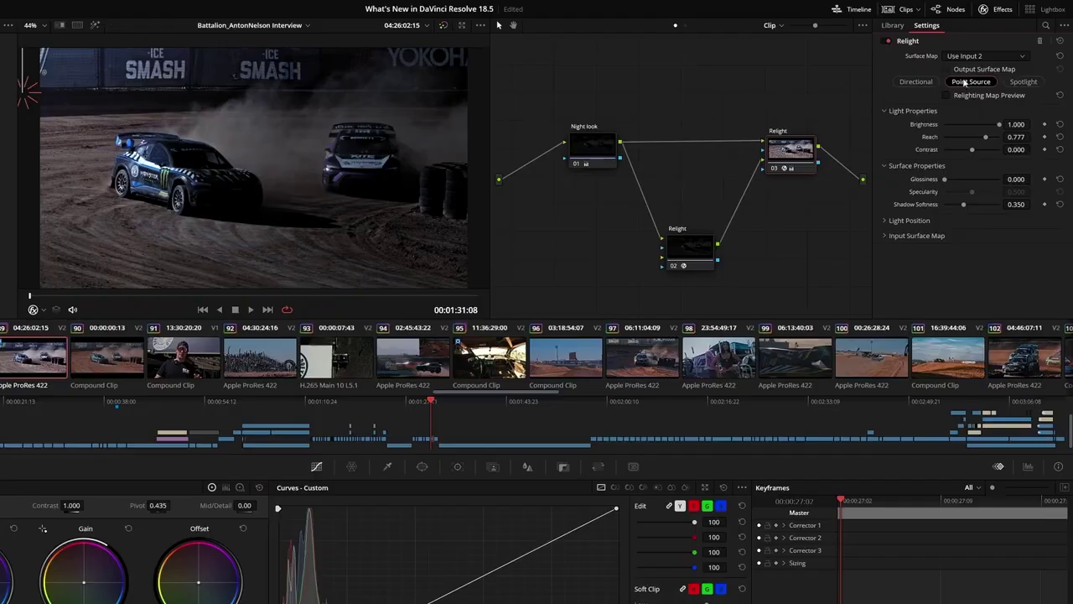
# Step: Relight the night shot with a spotlight aimed near the YOKOHAMA banner, raise gain, and add a rectangular window
pyautogui.click(1024, 81)
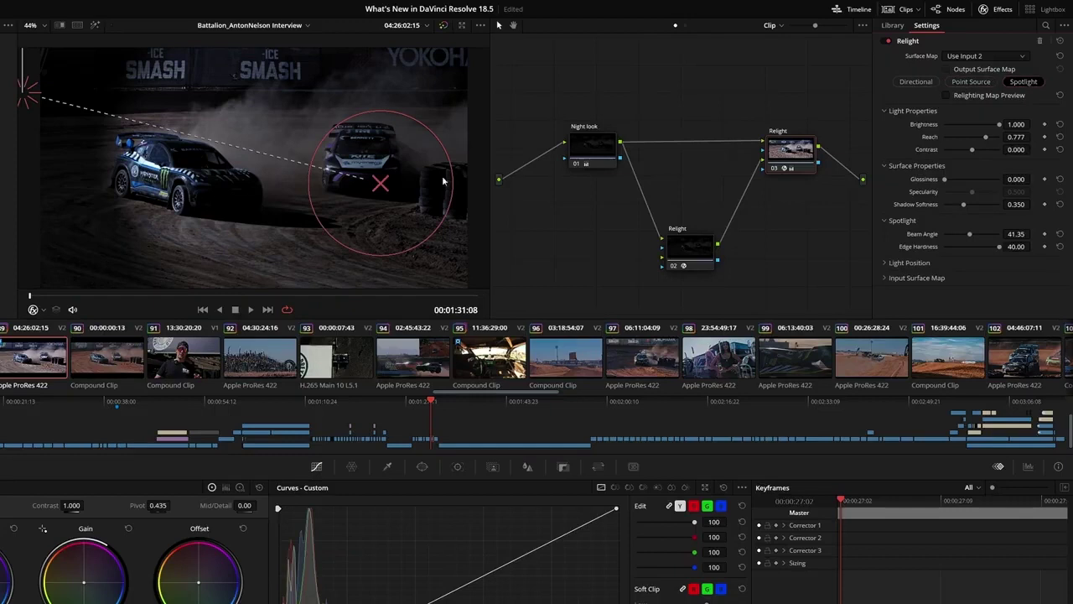
pyautogui.moveTo(380, 183); pyautogui.dragTo(334, 237)
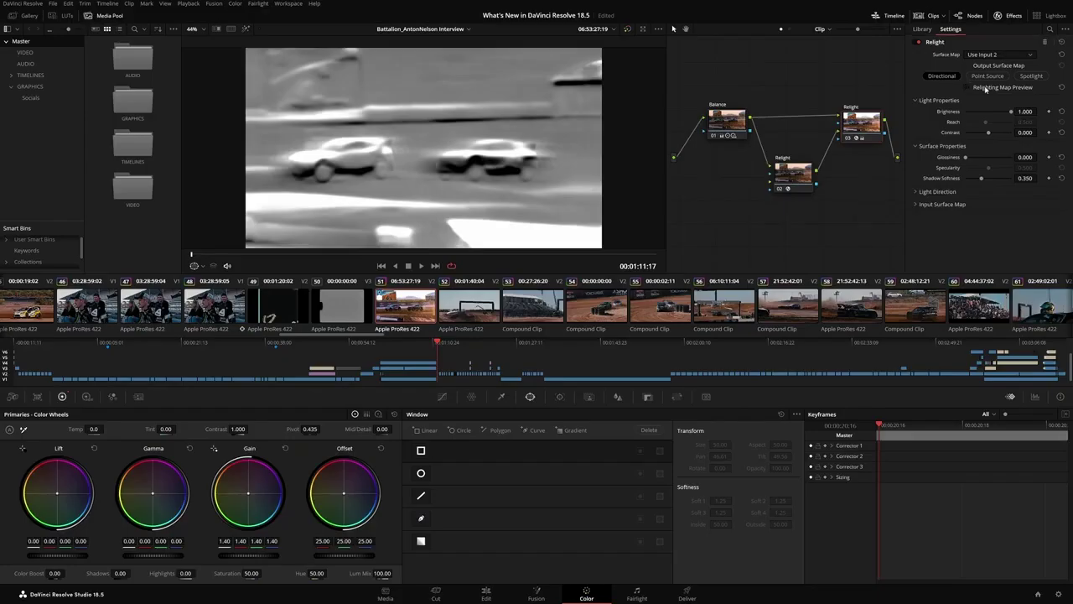
pyautogui.click(986, 88)
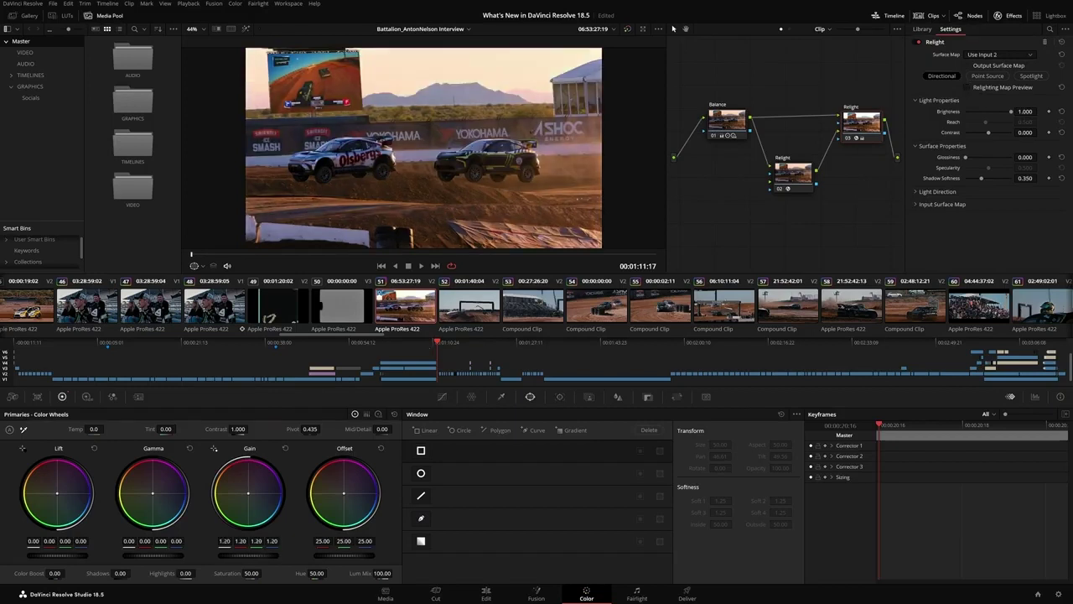
pyautogui.moveTo(252, 558); pyautogui.dragTo(277, 557)
pyautogui.click(421, 450)
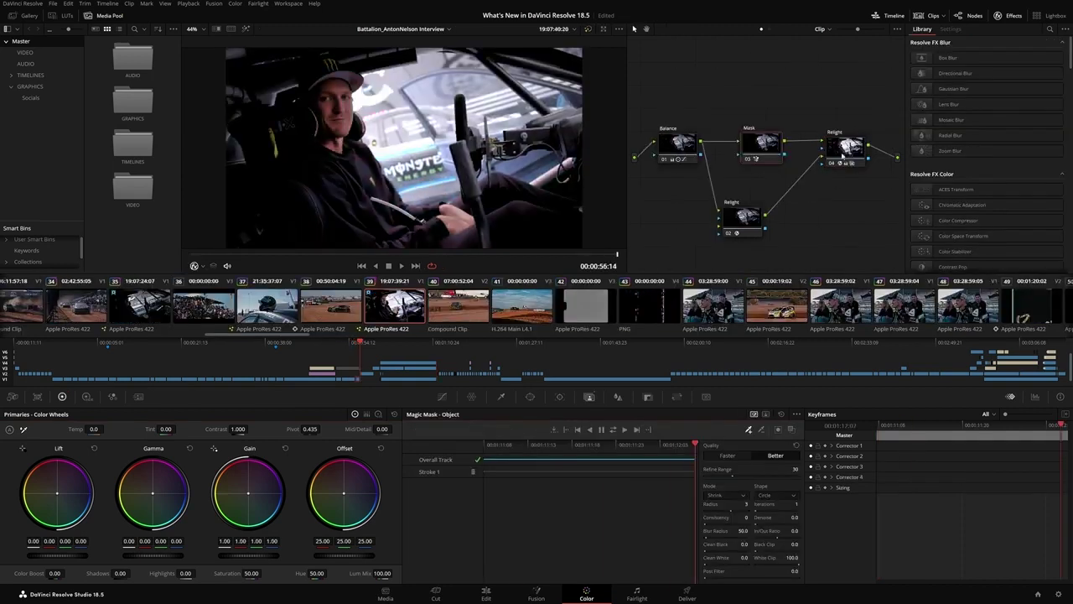
pyautogui.click(844, 153)
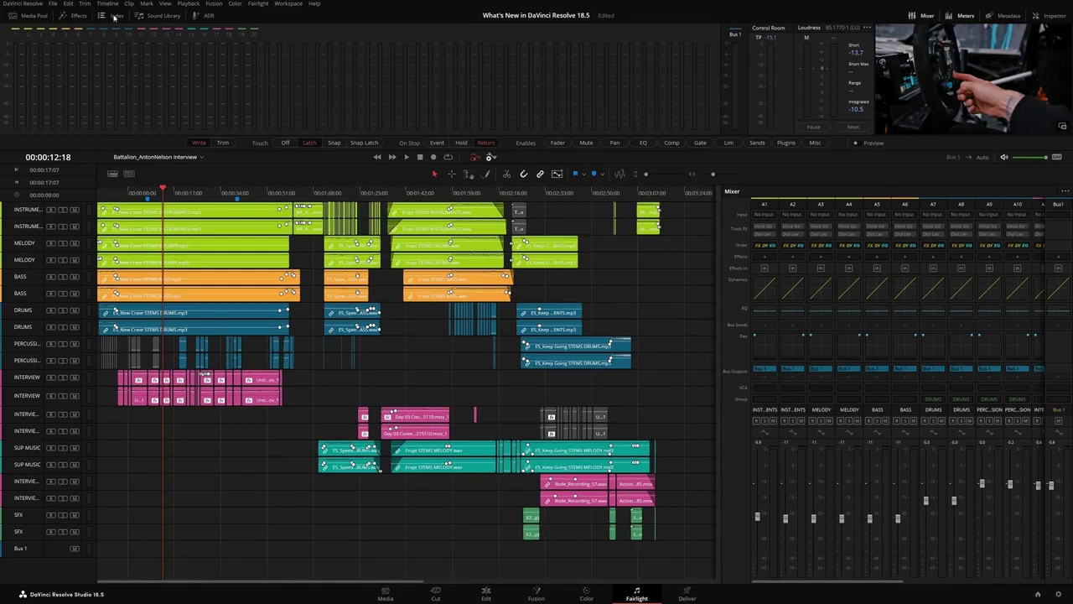
# Step: Create a track group named INTERVIEWS with edit, fader, solo, arm and send links enabled
pyautogui.click(115, 16)
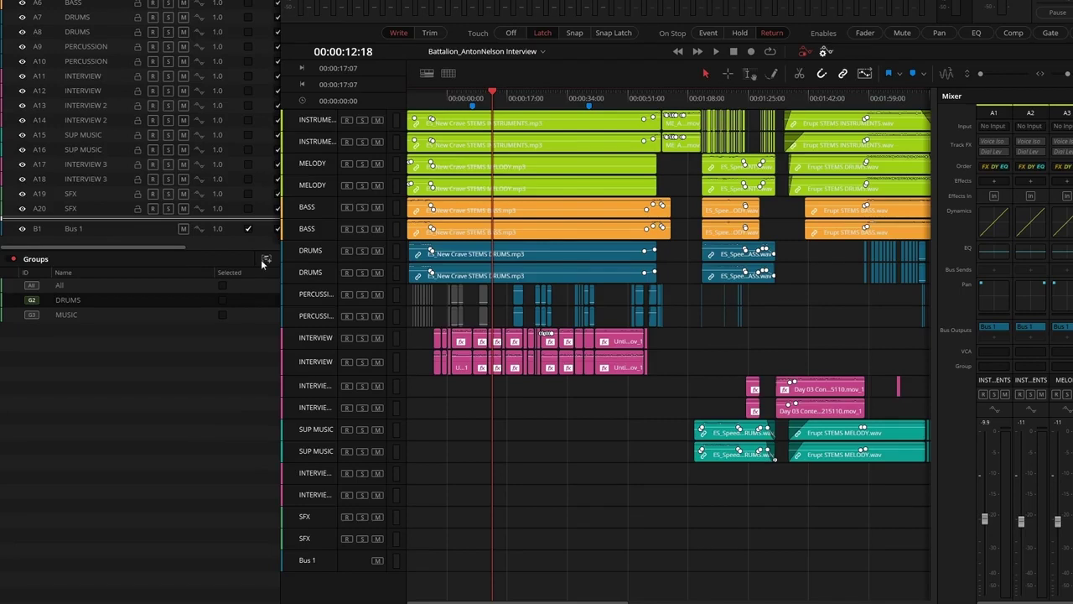
pyautogui.click(266, 259)
pyautogui.click(691, 99)
pyautogui.write('INTERVIEWS')
pyautogui.click(649, 118)
pyautogui.click(649, 130)
pyautogui.click(650, 144)
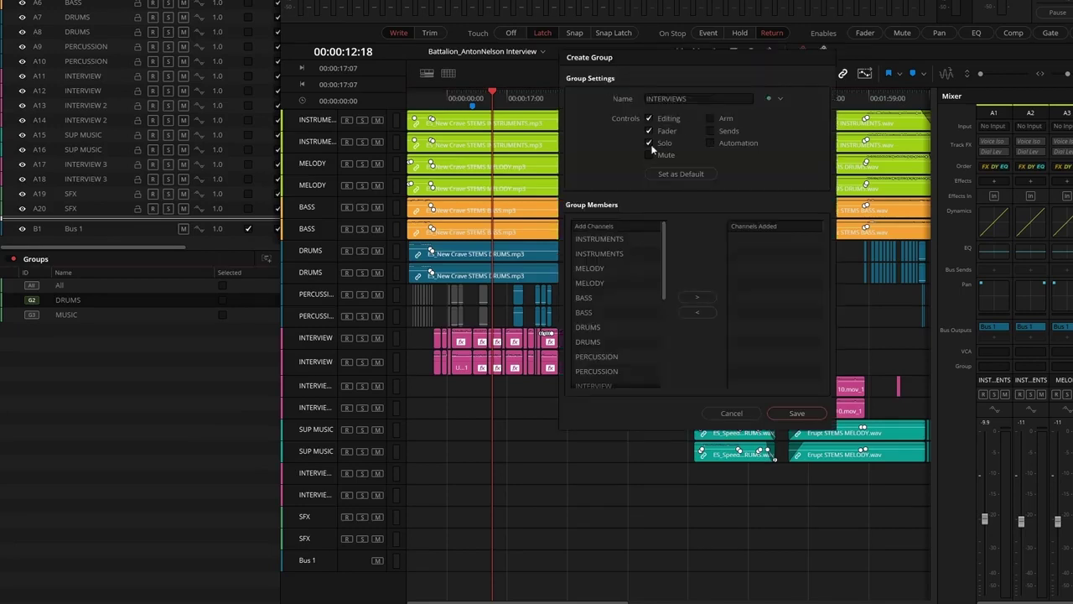
pyautogui.click(711, 131)
pyautogui.click(711, 119)
# Step: Add the INTERVIEW 1 and 2 tracks to the group and save it
pyautogui.moveTo(662, 270); pyautogui.dragTo(661, 326)
pyautogui.click(596, 283)
pyautogui.keyDown('shift'); pyautogui.click(596, 327); pyautogui.keyUp('shift')
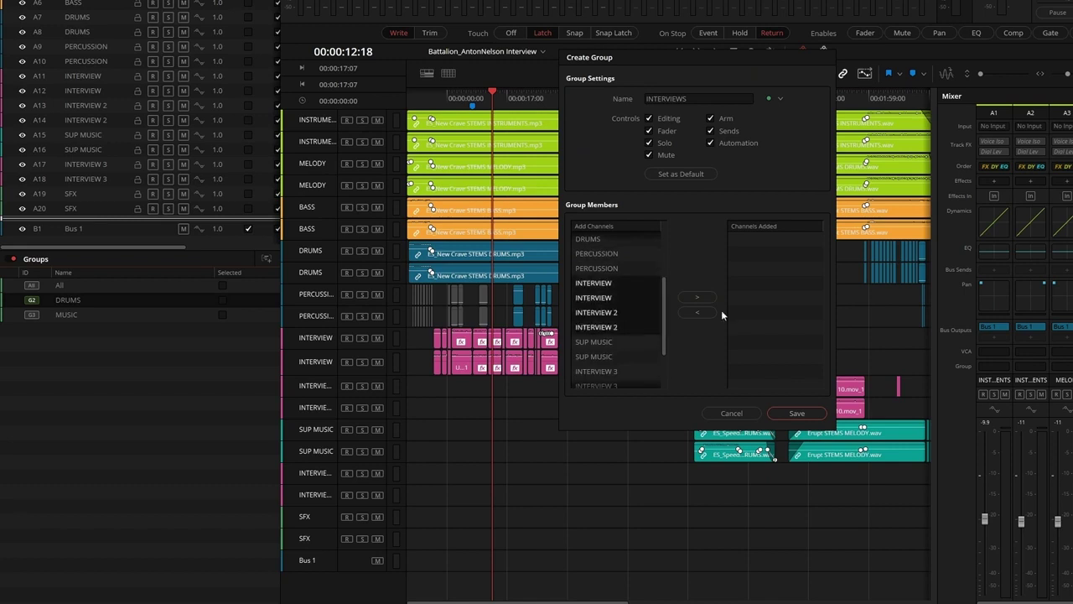
pyautogui.click(697, 297)
pyautogui.click(796, 413)
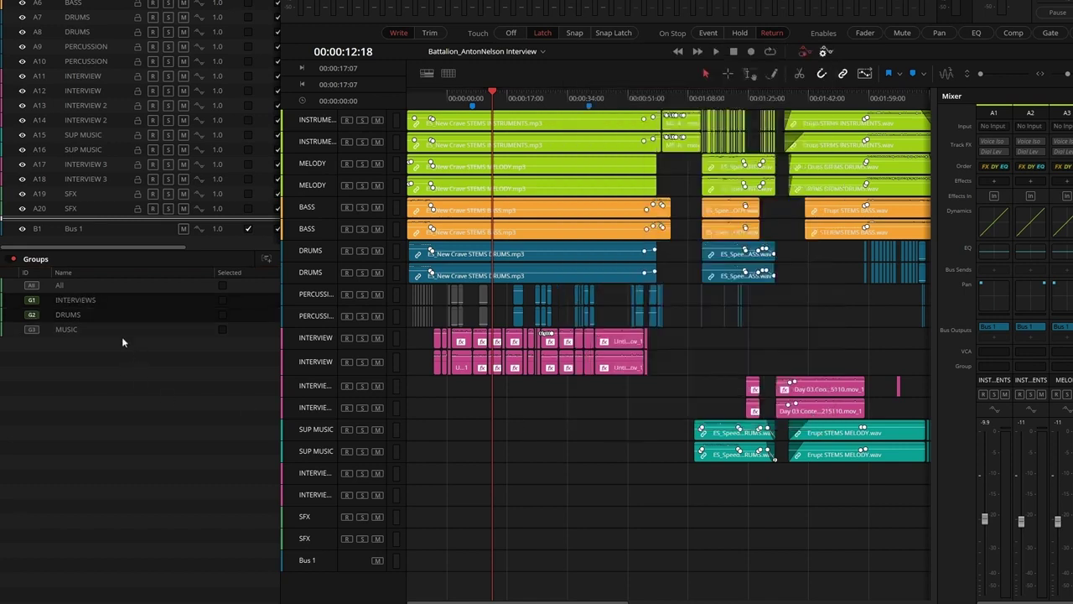
# Step: Test the groups: solo the interviews, raise their faders together, then mute and unmute music and drums
pyautogui.click(84, 300)
pyautogui.click(363, 338)
pyautogui.click(362, 338)
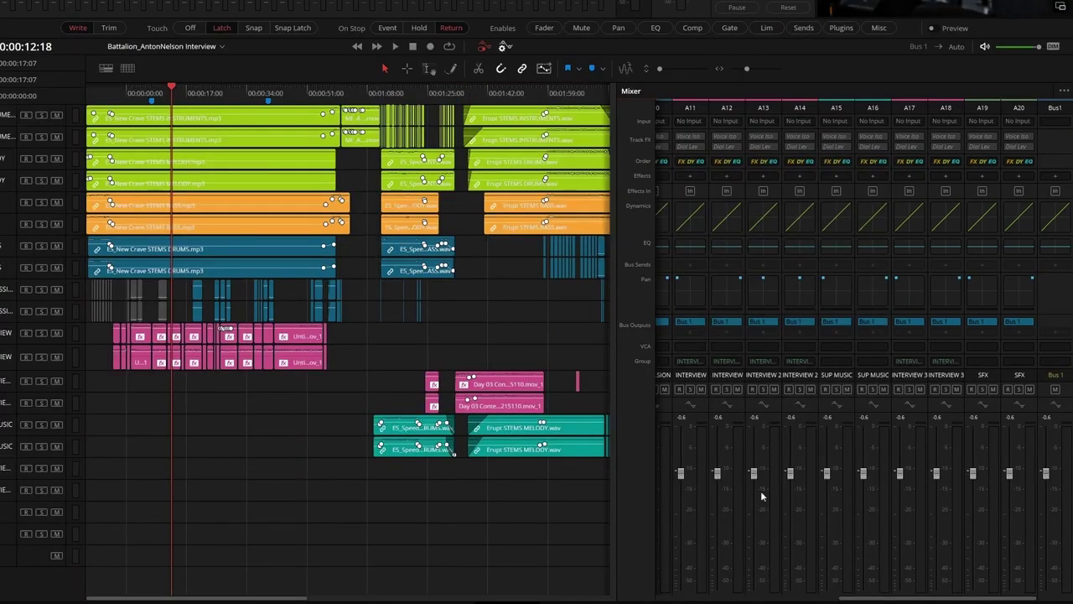
pyautogui.moveTo(756, 479)
pyautogui.mouseDown()
pyautogui.moveTo(756, 456)
pyautogui.moveTo(756, 508)
pyautogui.moveTo(756, 464)
pyautogui.mouseUp()
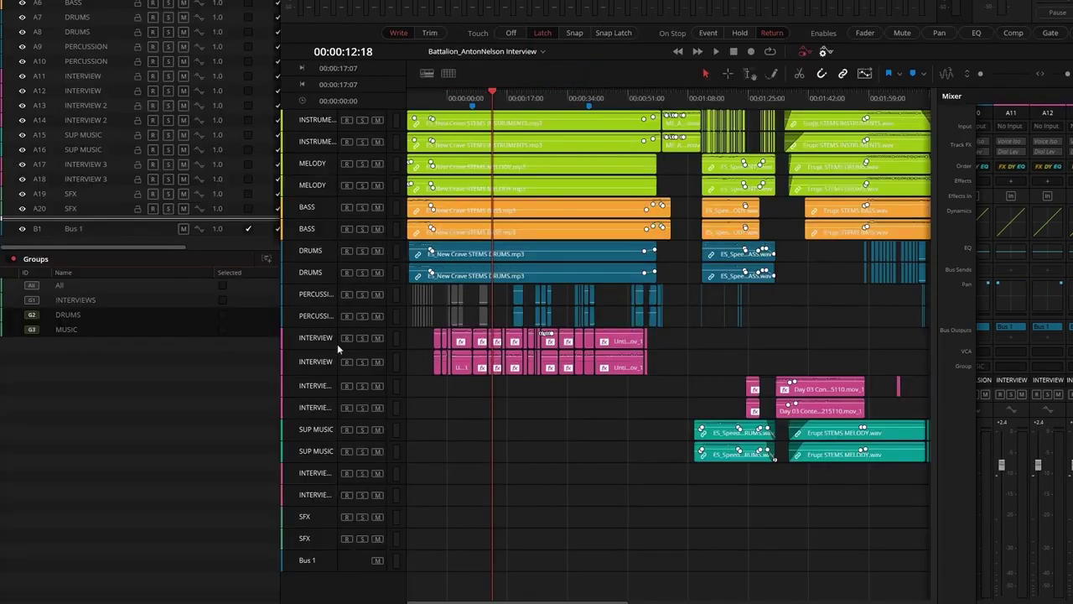
pyautogui.click(378, 316)
pyautogui.click(378, 317)
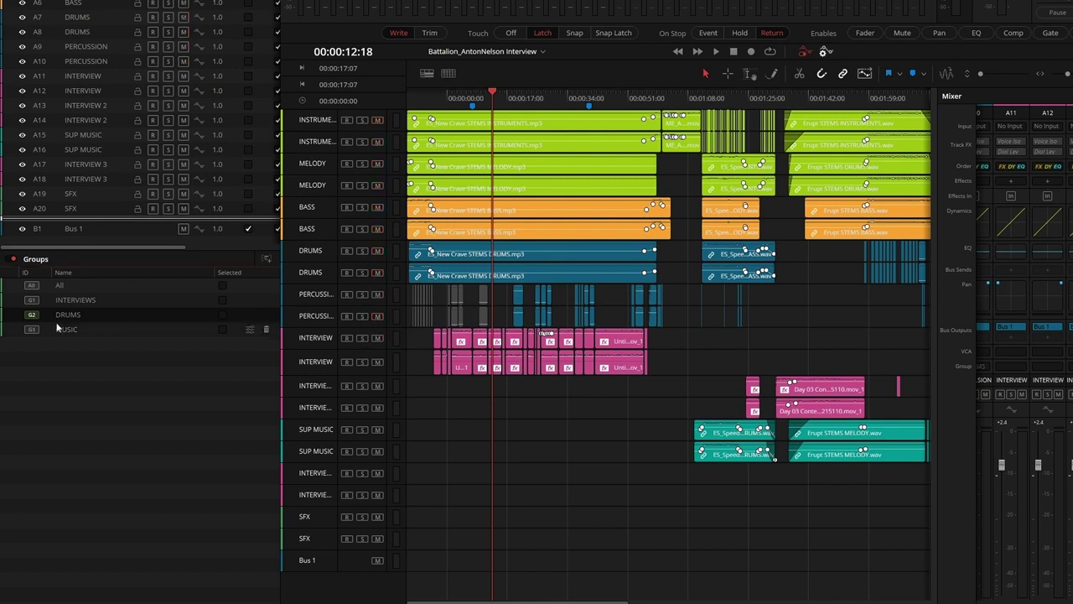
pyautogui.click(378, 296)
pyautogui.click(378, 296)
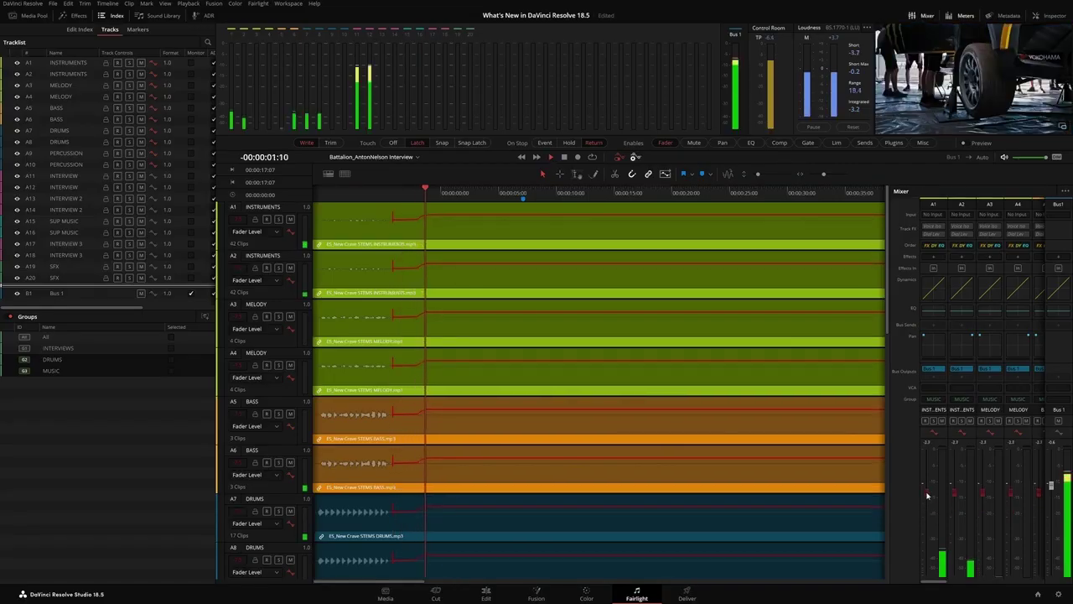
pyautogui.moveTo(927, 495)
pyautogui.mouseDown()
pyautogui.moveTo(929, 480)
pyautogui.moveTo(935, 536)
pyautogui.moveTo(982, 509)
pyautogui.mouseUp()
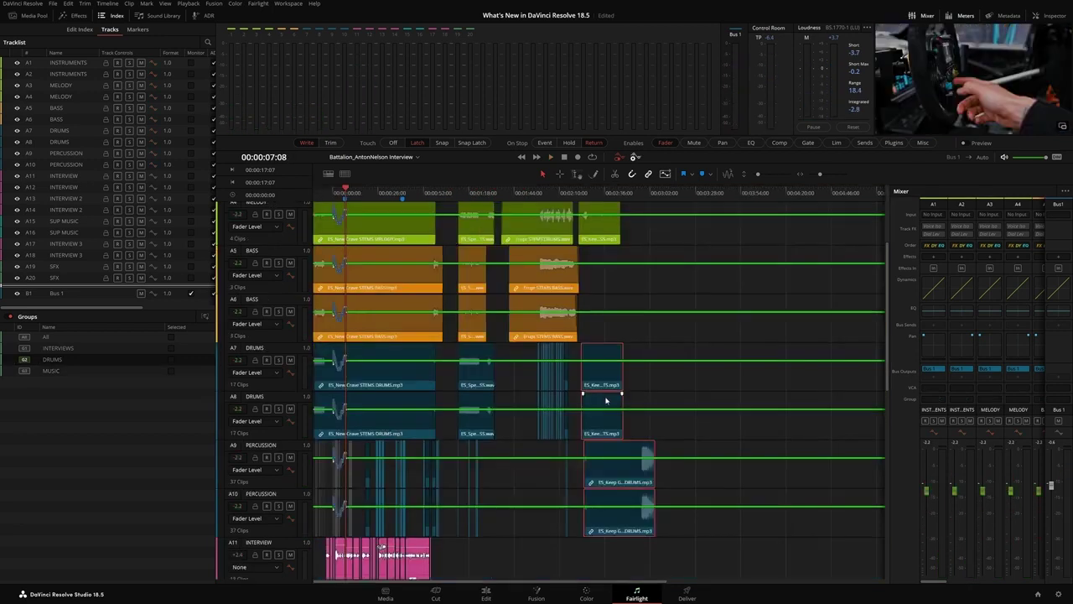
pyautogui.moveTo(606, 401); pyautogui.dragTo(652, 404)
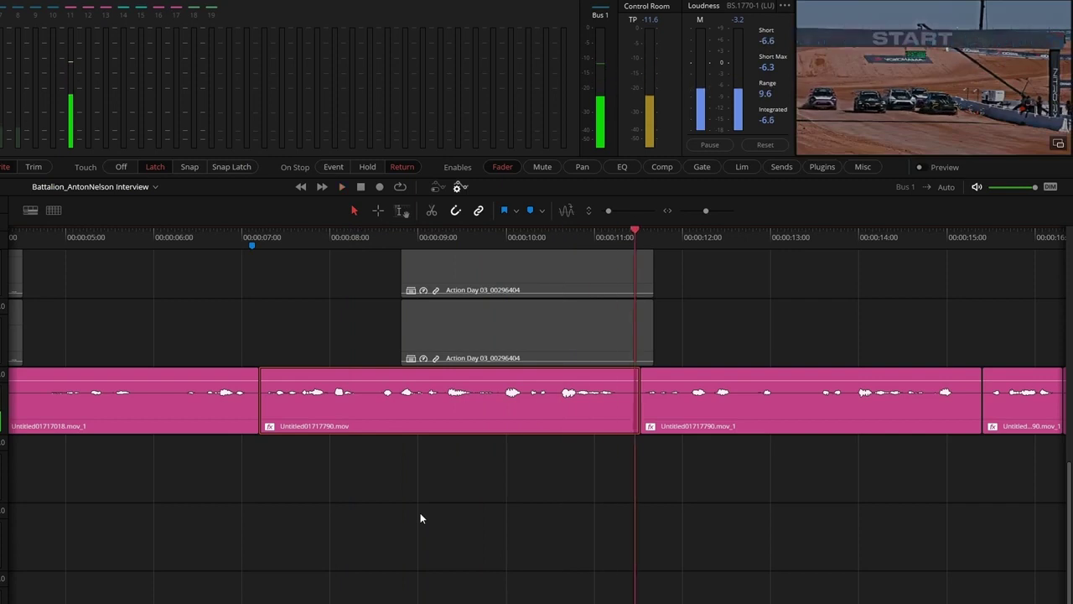
# Step: Enable Elastic Wave on the Untitled01717790.mov audio clip, retime it to end earlier, and play it back
pyautogui.press('space')
pyautogui.rightClick(348, 410)
pyautogui.moveTo(495, 556)
pyautogui.click(586, 579)
pyautogui.moveTo(637, 397); pyautogui.dragTo(514, 450)
pyautogui.press('space')
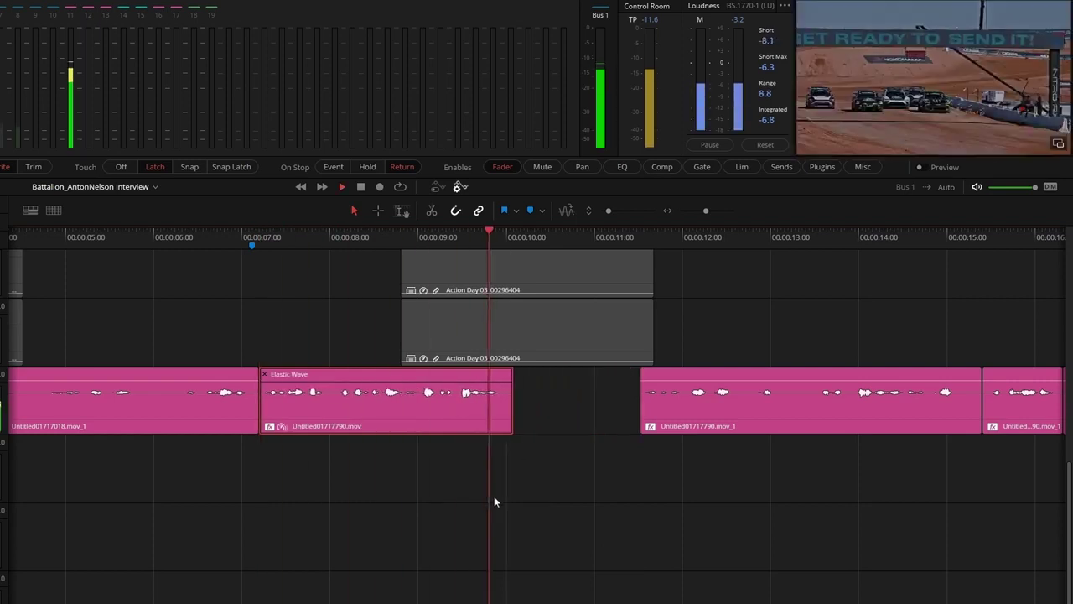
pyautogui.press('space')
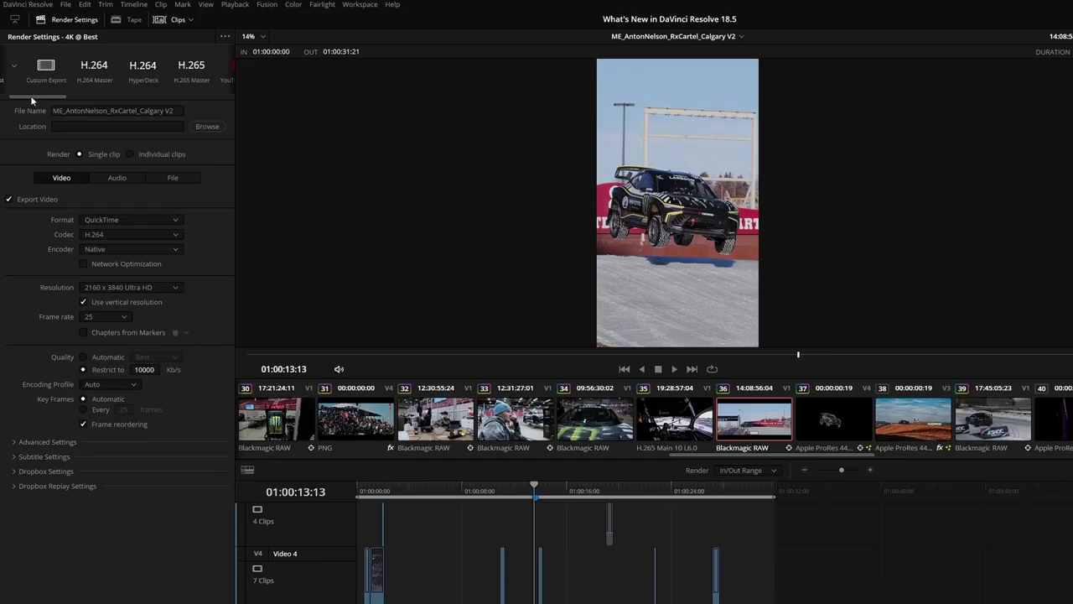
# Step: Choose the TikTok 1080p preset and enable direct TikTok upload titled 'Calgary interview'
pyautogui.moveTo(31, 100); pyautogui.dragTo(106, 100)
pyautogui.click(106, 79)
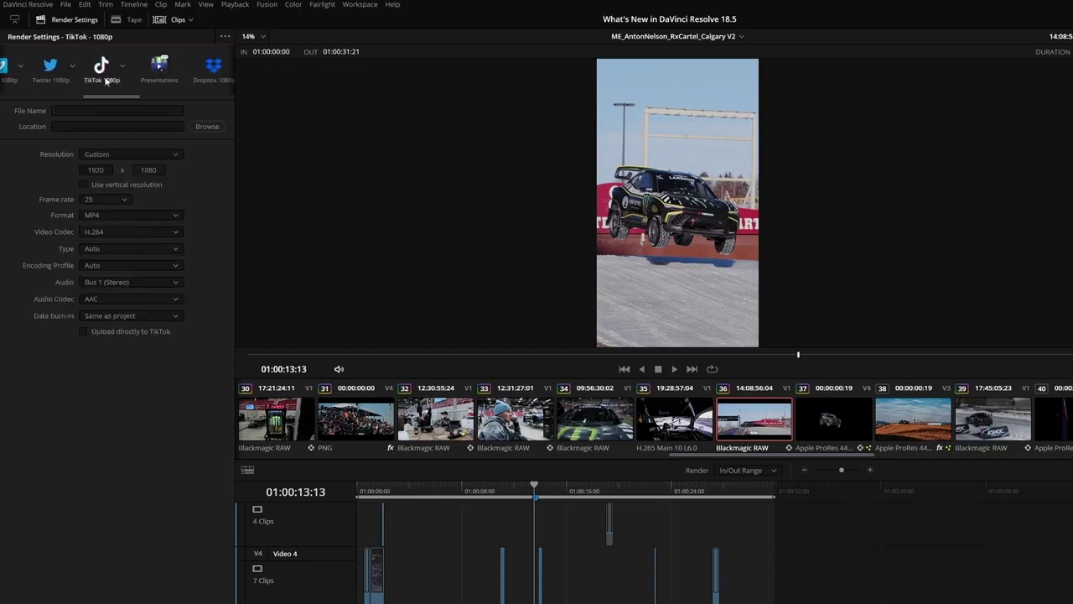
pyautogui.click(47, 5)
pyautogui.click(33, 55)
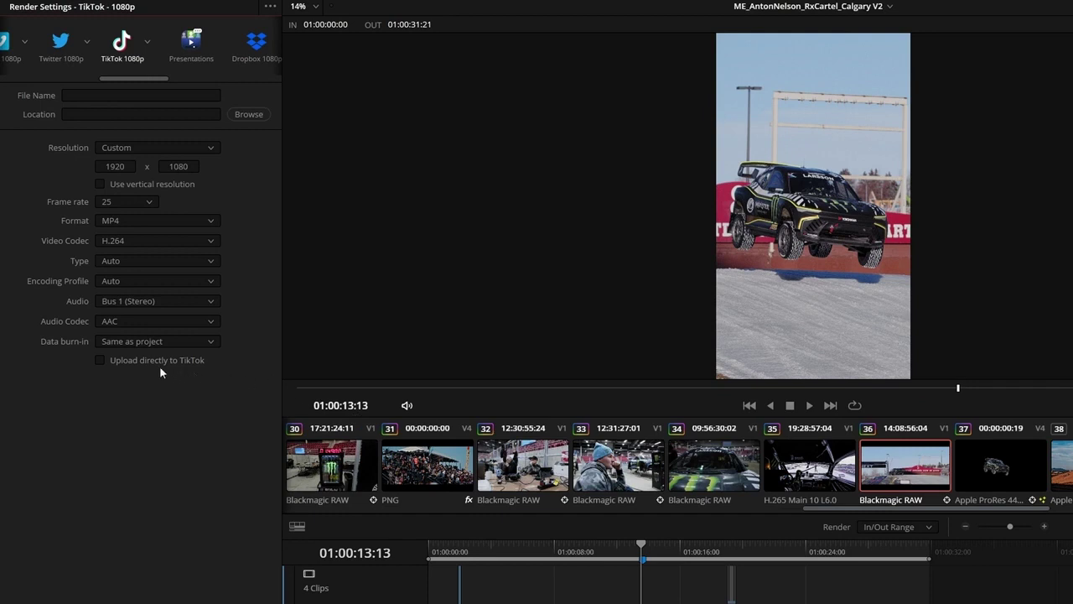
pyautogui.click(100, 360)
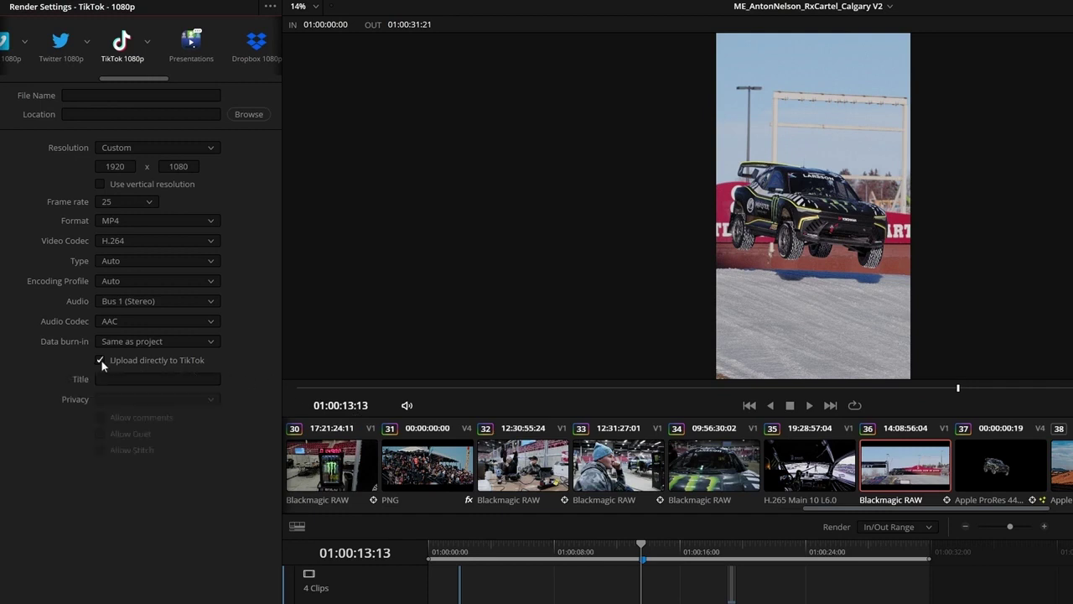
pyautogui.click(104, 378)
pyautogui.write('Calgary interview')
pyautogui.click(51, 385)
# Step: Try the Replay 1080p preset, then browse Custom Export's format choices
pyautogui.moveTo(117, 76); pyautogui.dragTo(159, 80)
pyautogui.click(158, 45)
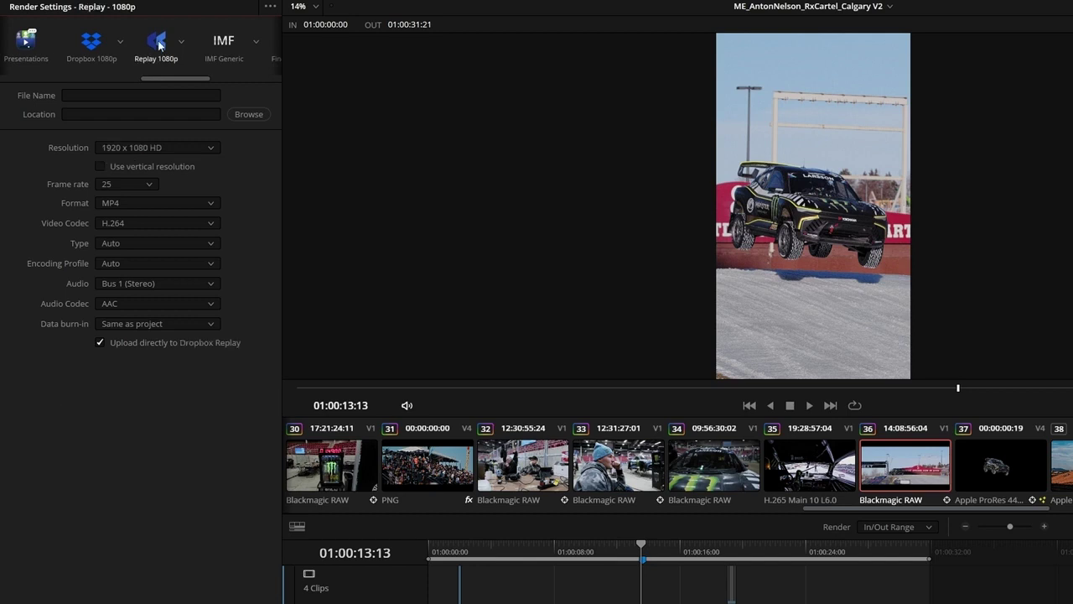
pyautogui.click(147, 224)
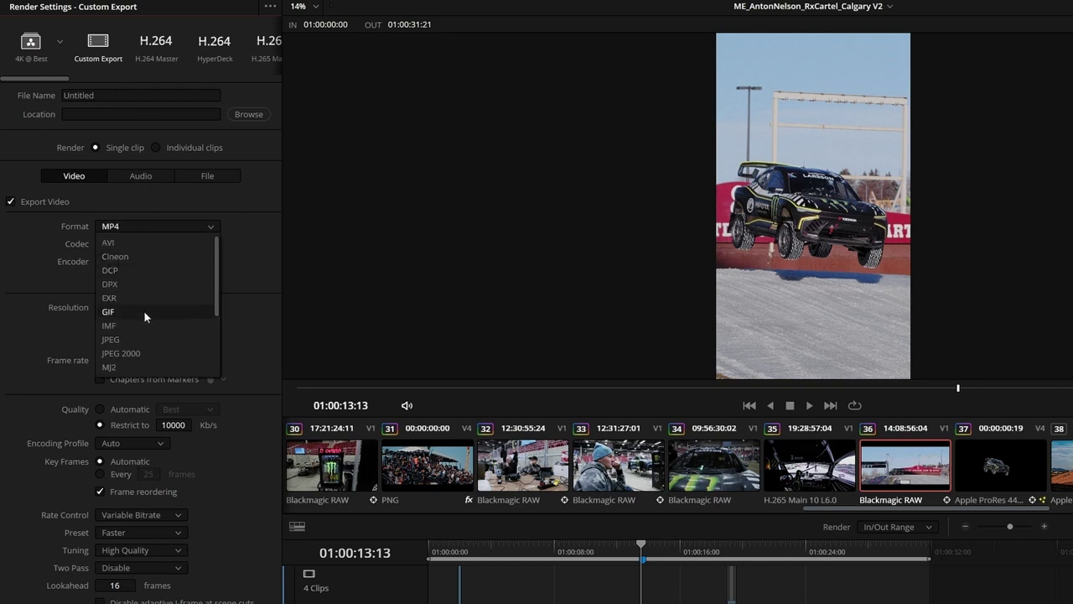
pyautogui.scroll(-3, 145, 339)
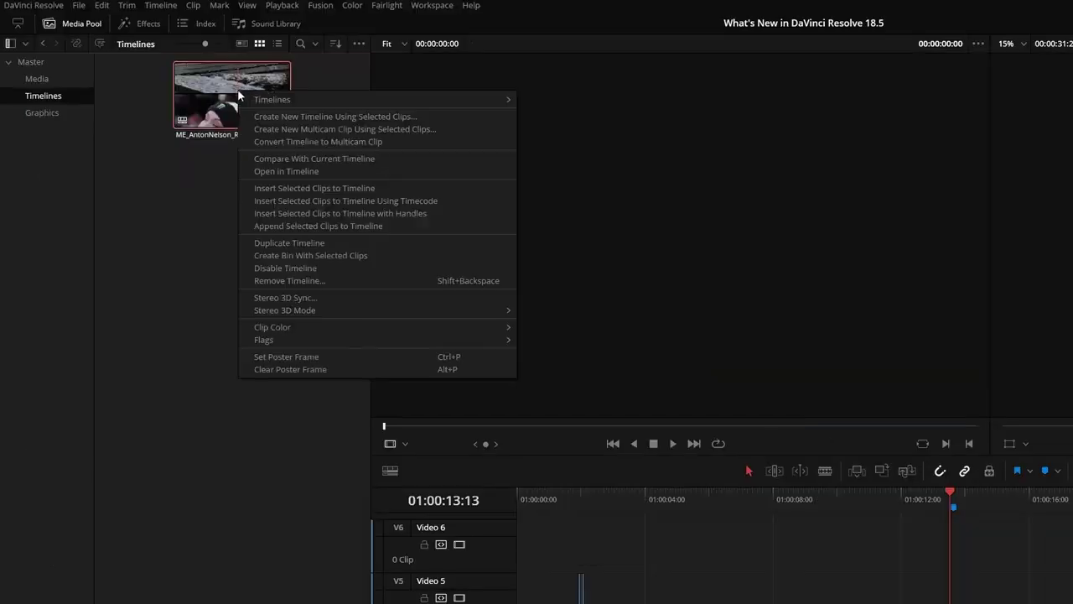
# Step: Start a timeline export to AAF/XML/EDL and view the available file types, including OTIO
pyautogui.moveTo(403, 99)
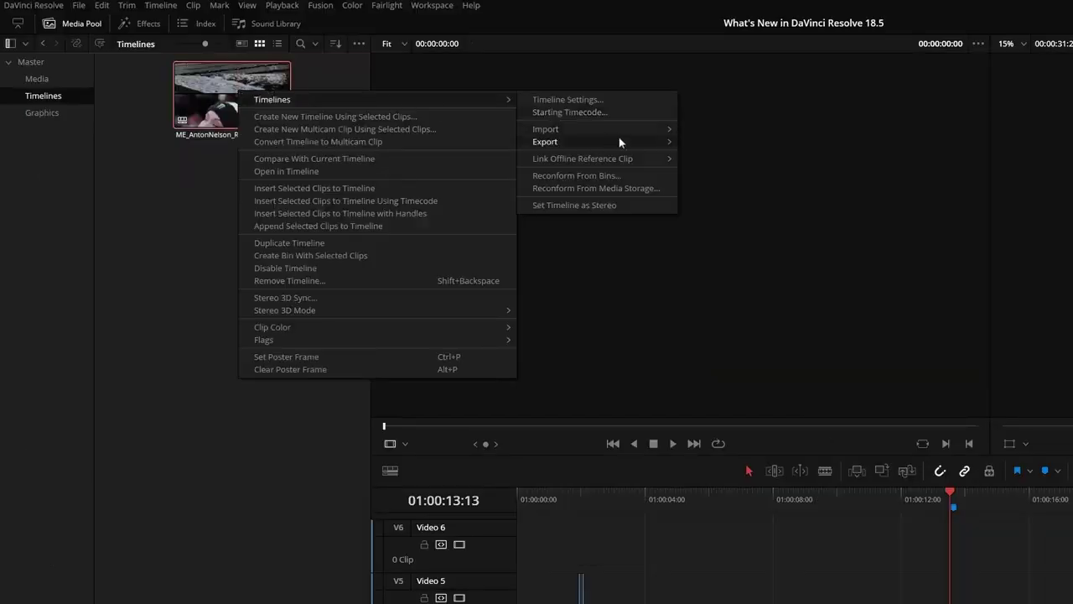
pyautogui.moveTo(622, 142)
pyautogui.click(721, 140)
pyautogui.click(218, 380)
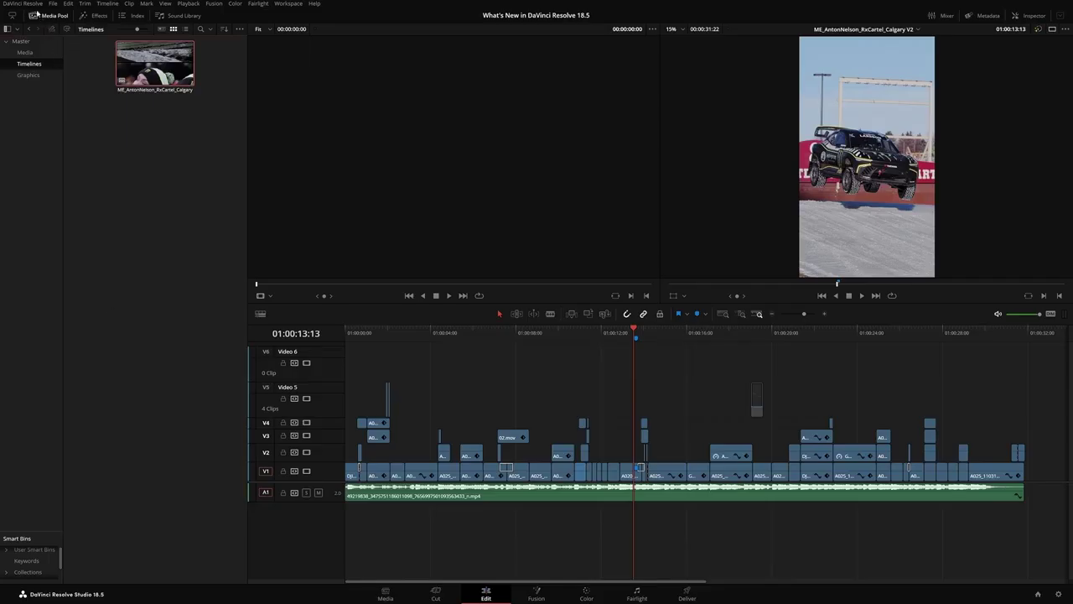
# Step: Review the User > Project Save and Load preferences
pyautogui.click(27, 3)
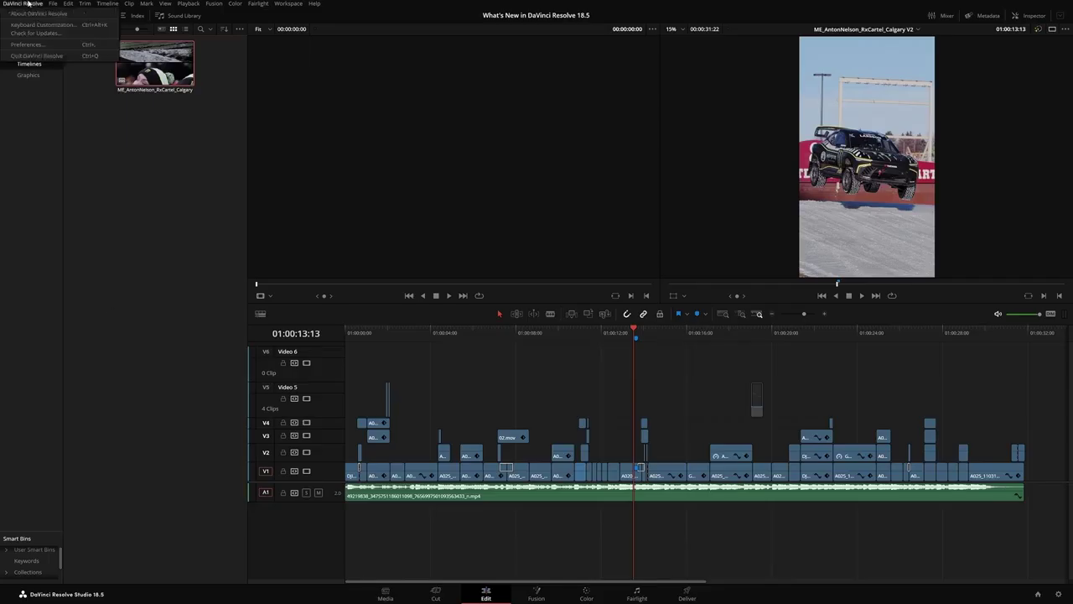
pyautogui.click(39, 43)
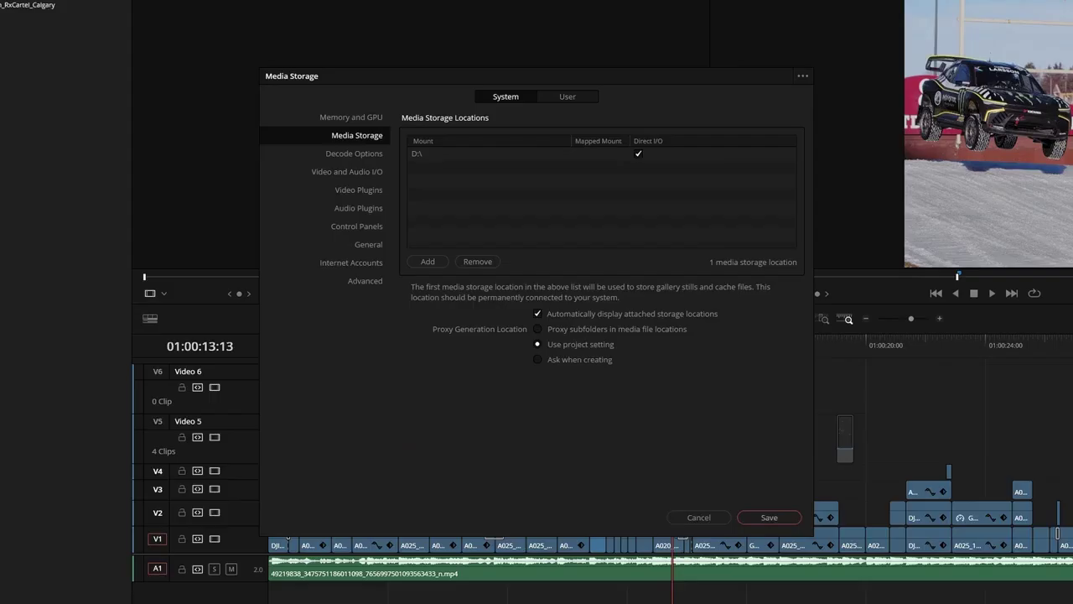
pyautogui.click(547, 98)
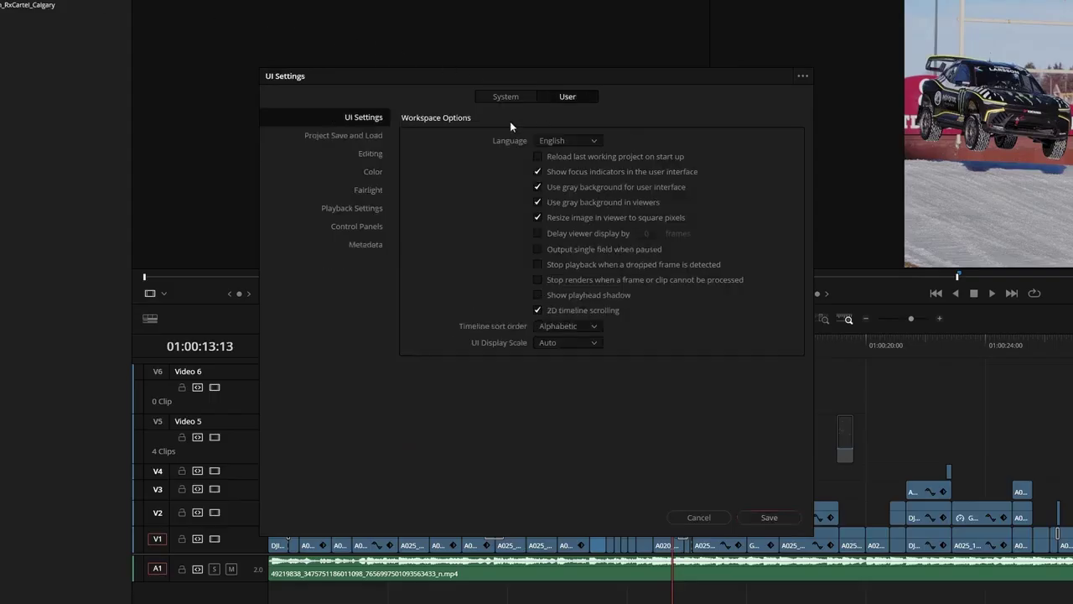
pyautogui.click(369, 136)
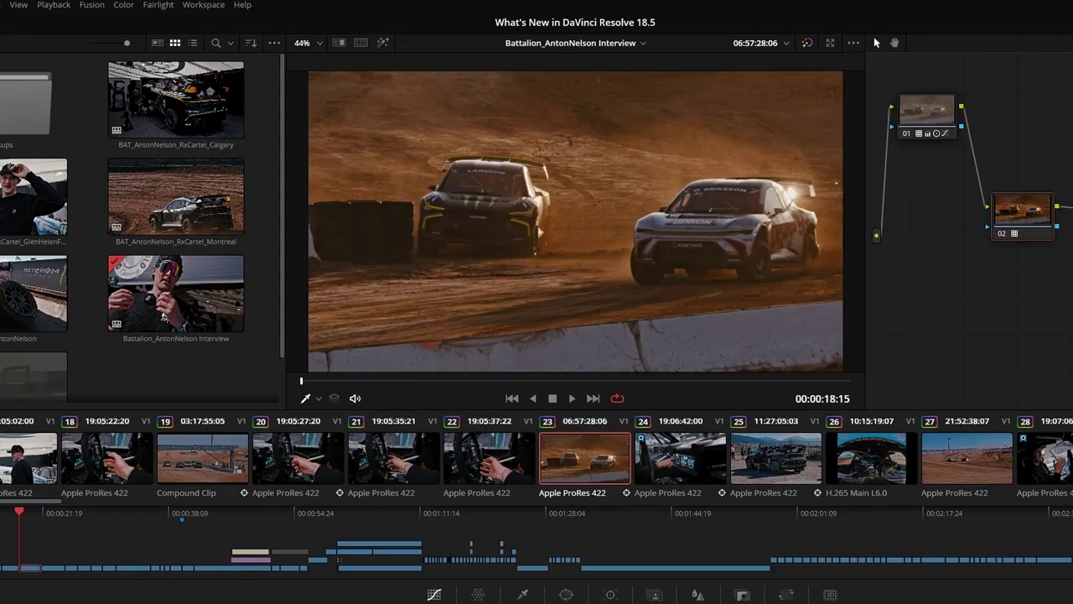
# Step: Start a Remote Monitoring session from the Workspace menu
pyautogui.click(204, 5)
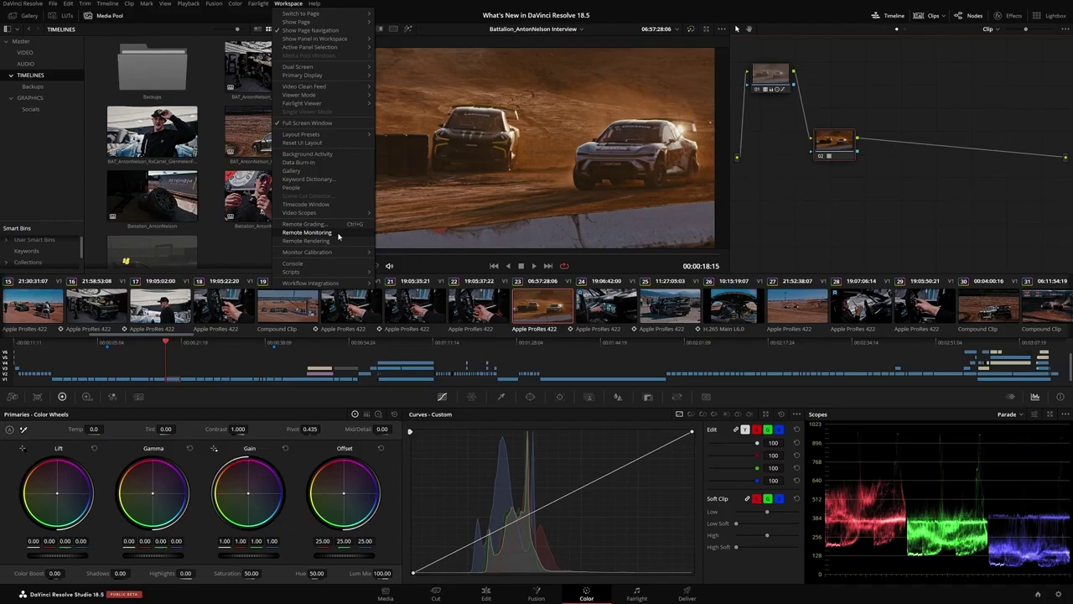
pyautogui.click(307, 232)
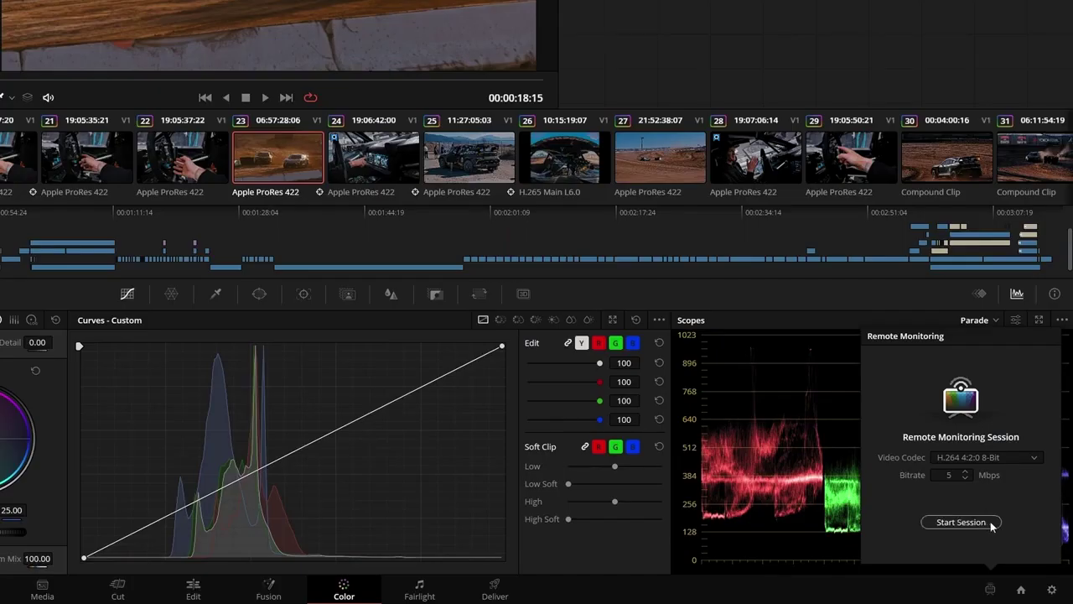
pyautogui.click(1017, 550)
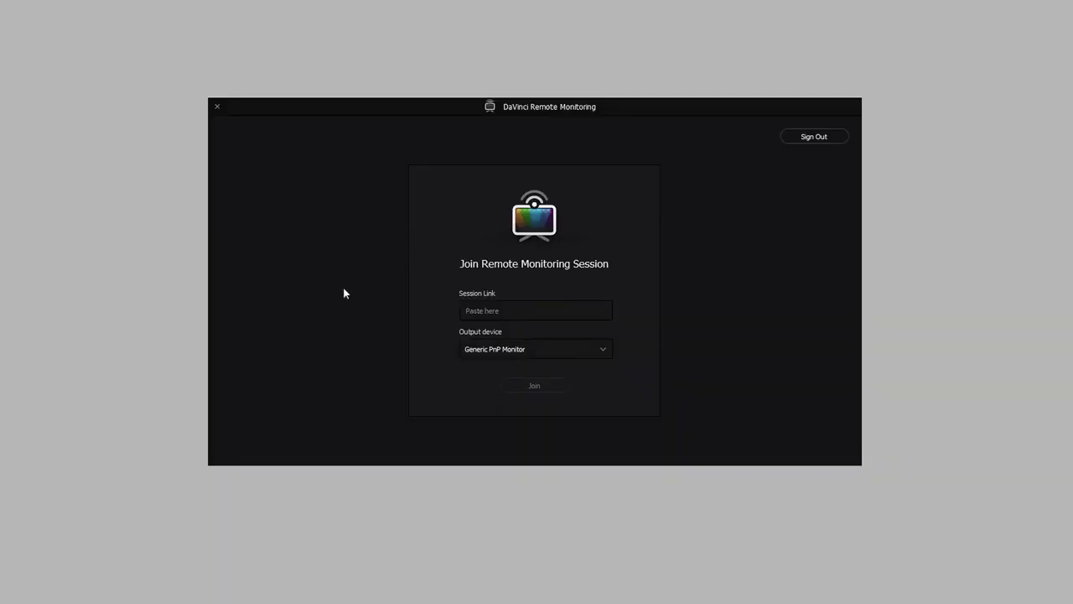
# Step: Join the session in the viewer using the pasted link, then admit the waiting participant
pyautogui.click(503, 311)
pyautogui.write('a38c87a96b57485e9dff187449d81e3a')
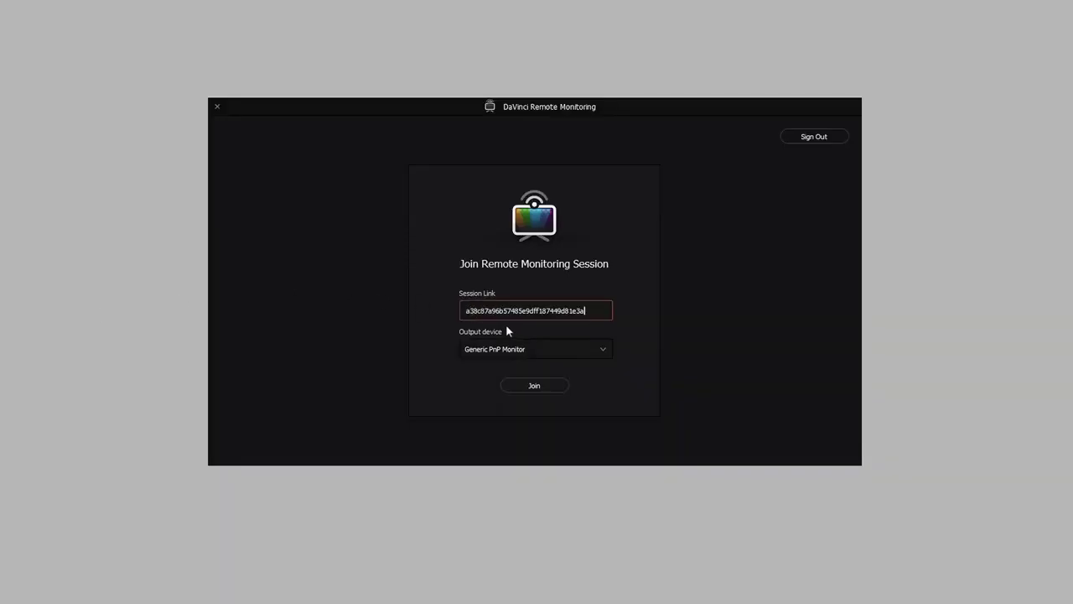
pyautogui.click(553, 386)
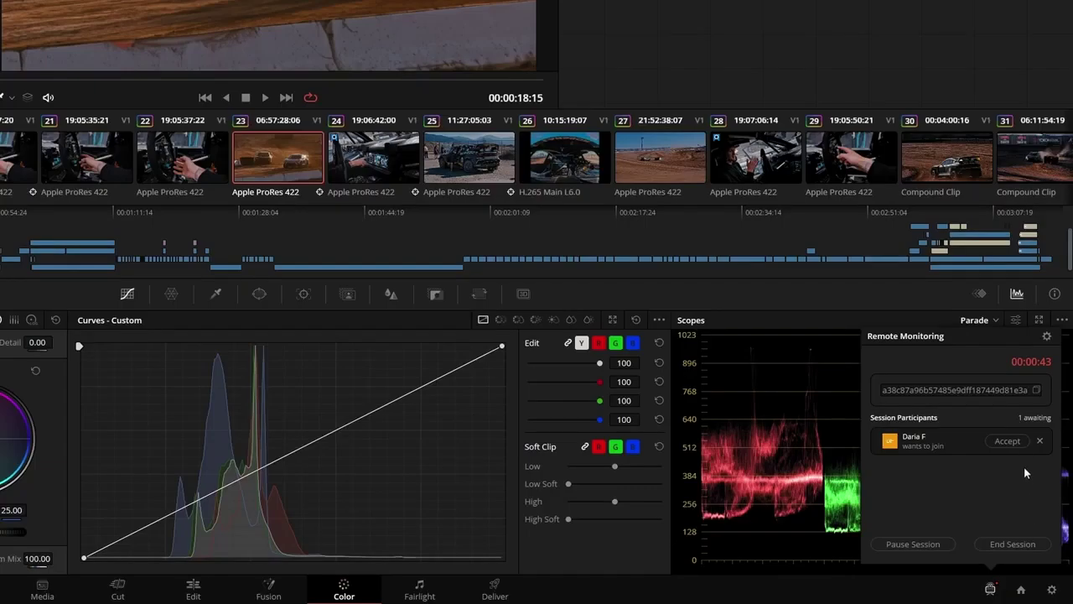
pyautogui.click(1023, 440)
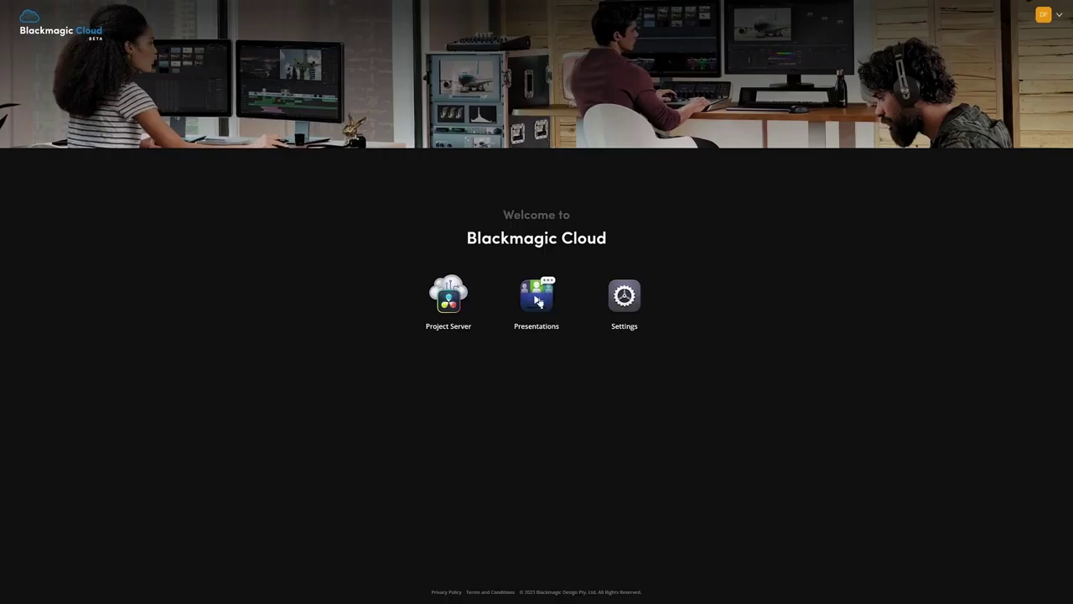
# Step: Create a new Blackmagic Cloud presentation named 'What's New in DR18.5'
pyautogui.click(541, 300)
pyautogui.click(543, 344)
pyautogui.write("What's New in DR18.5")
pyautogui.click(585, 399)
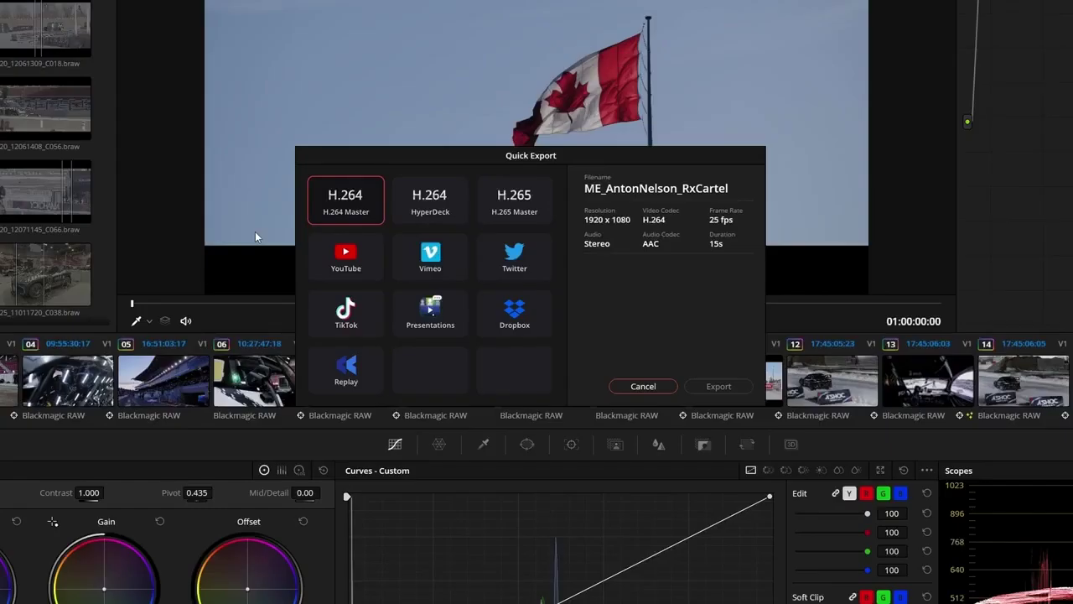
# Step: Quick Export the timeline to the What's New in DR18.5 presentation
pyautogui.click(459, 311)
pyautogui.click(713, 272)
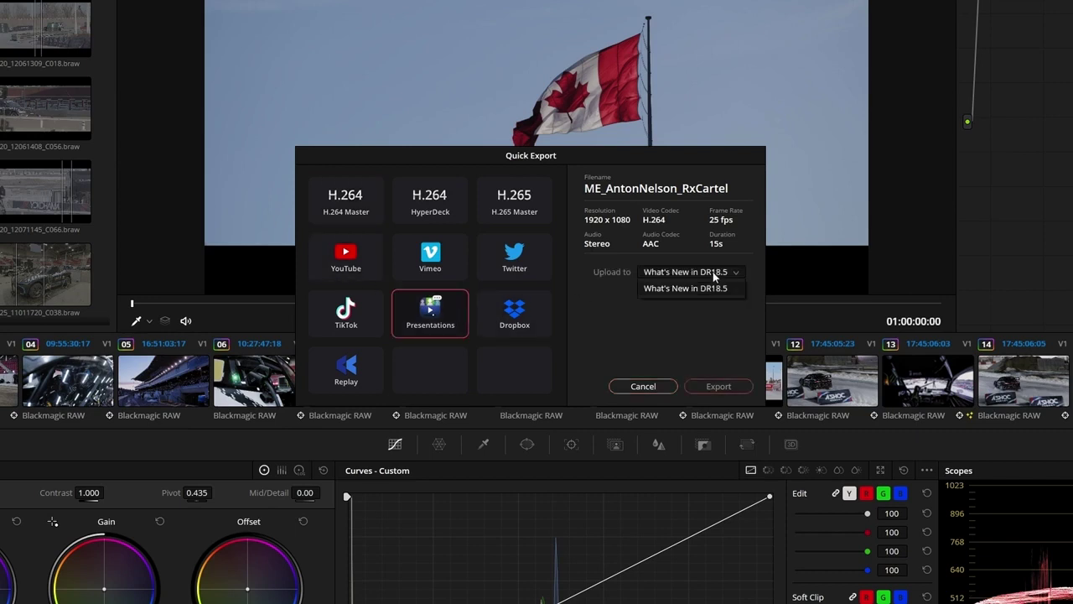
pyautogui.click(709, 288)
pyautogui.click(719, 386)
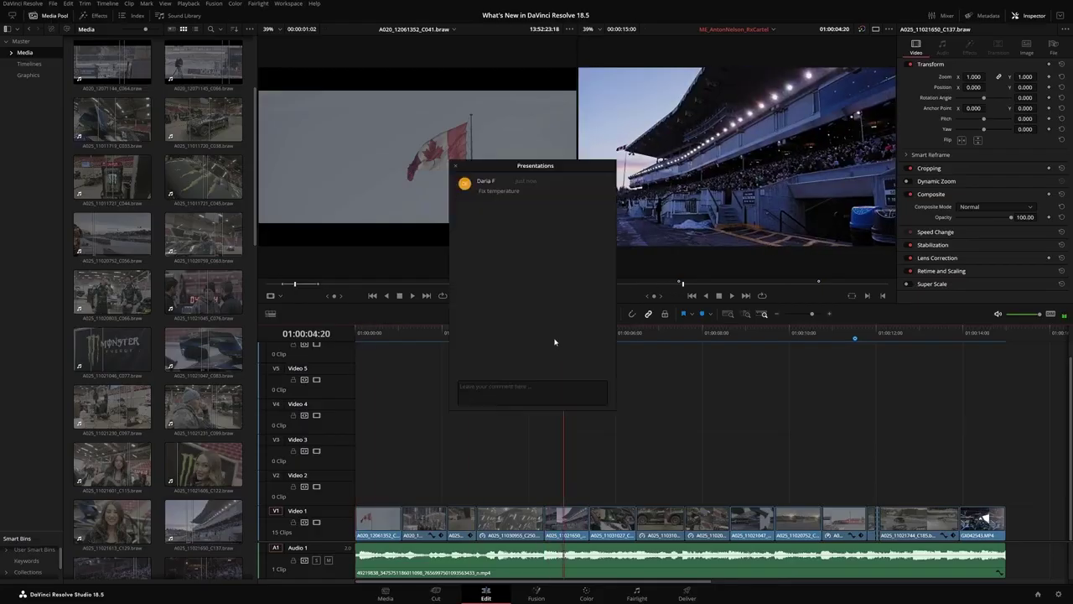
# Step: Reply 'No problem!' to the reviewer's Fix temperature marker comment
pyautogui.doubleClick(554, 339)
pyautogui.click(540, 396)
pyautogui.write('No problem!')
pyautogui.press('Return')
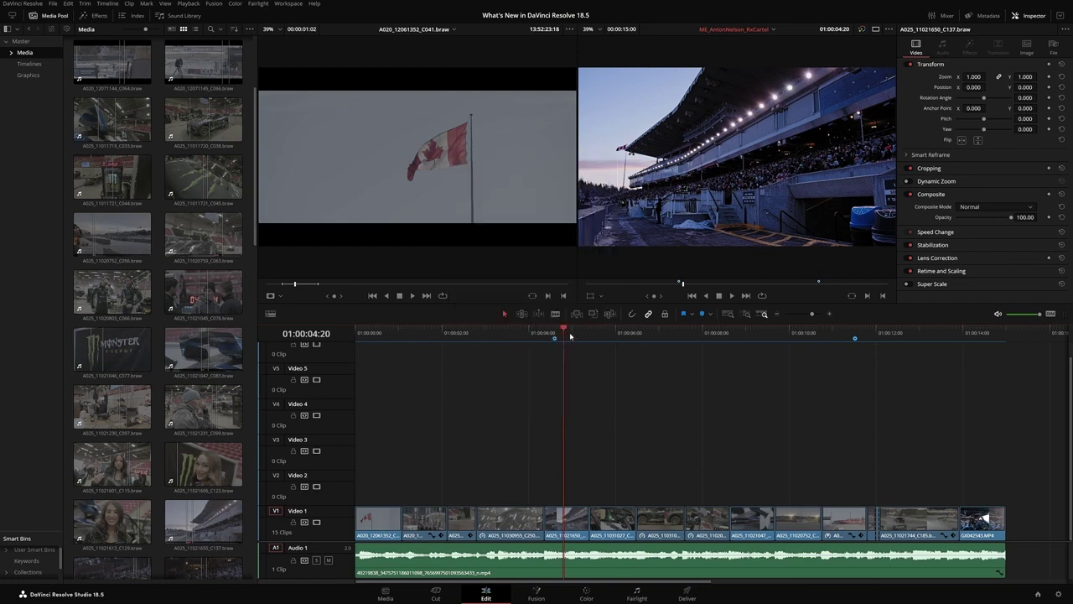